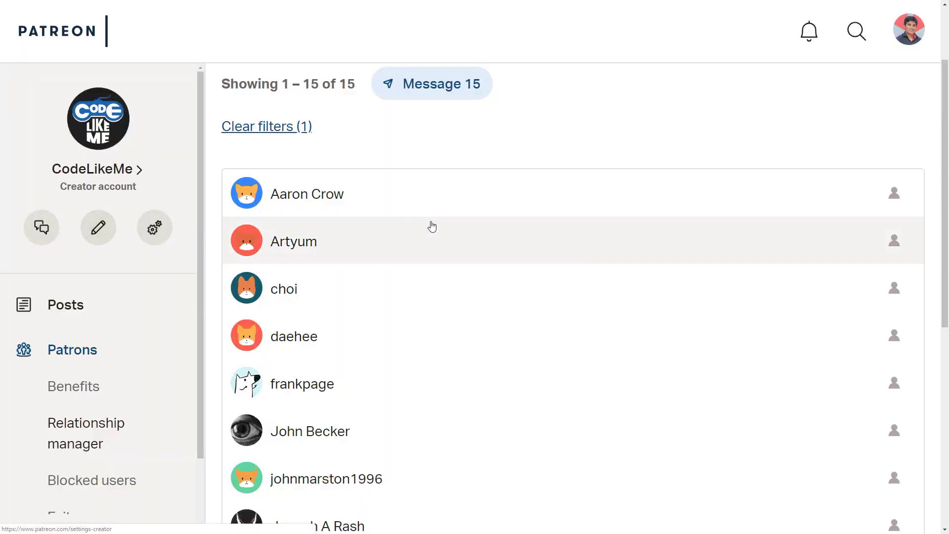
Look through the filtered list of patrons in the relationship manager from beginning to end
{"action": "scroll", "coordinate": [433, 226], "scroll_direction": "down", "scroll_amount": 8}
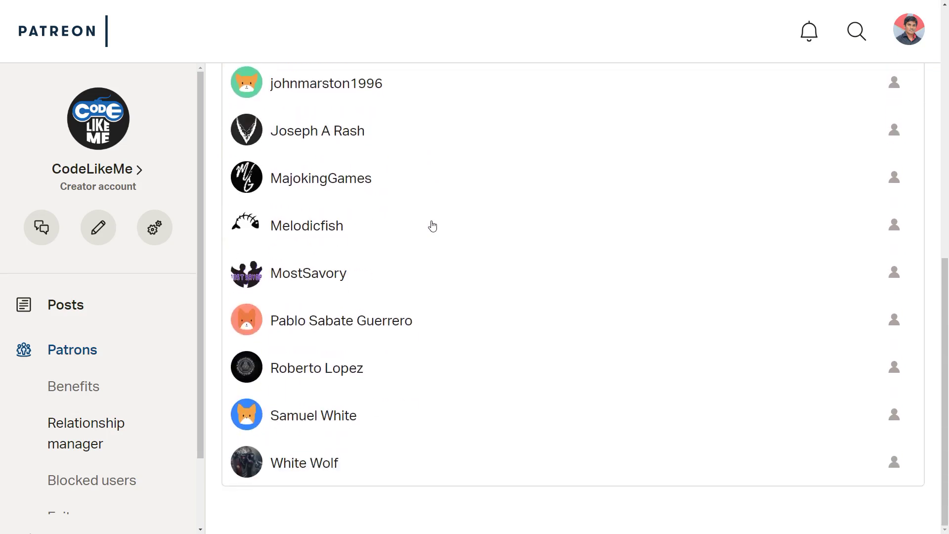
{"action": "scroll", "coordinate": [432, 226], "scroll_direction": "up", "scroll_amount": 6}
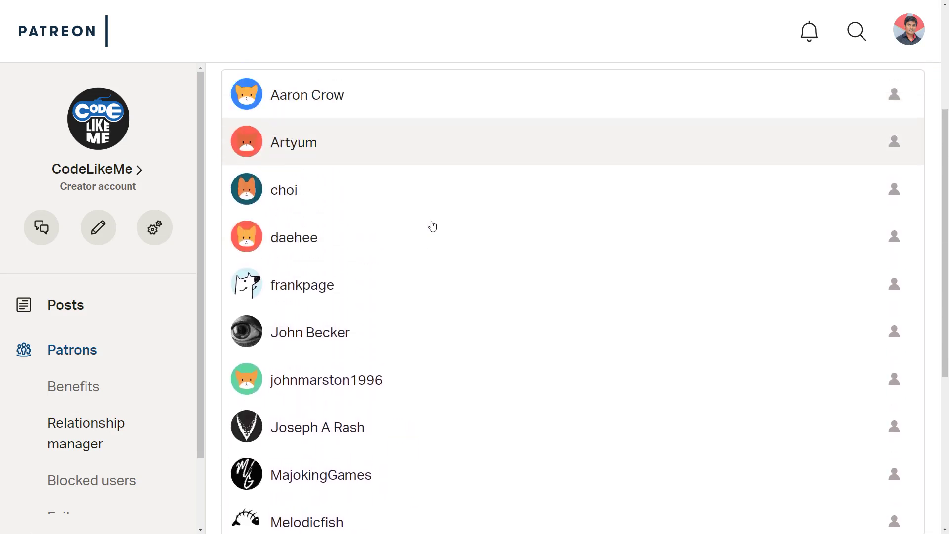
{"action": "scroll", "coordinate": [432, 226], "scroll_direction": "up", "scroll_amount": 2}
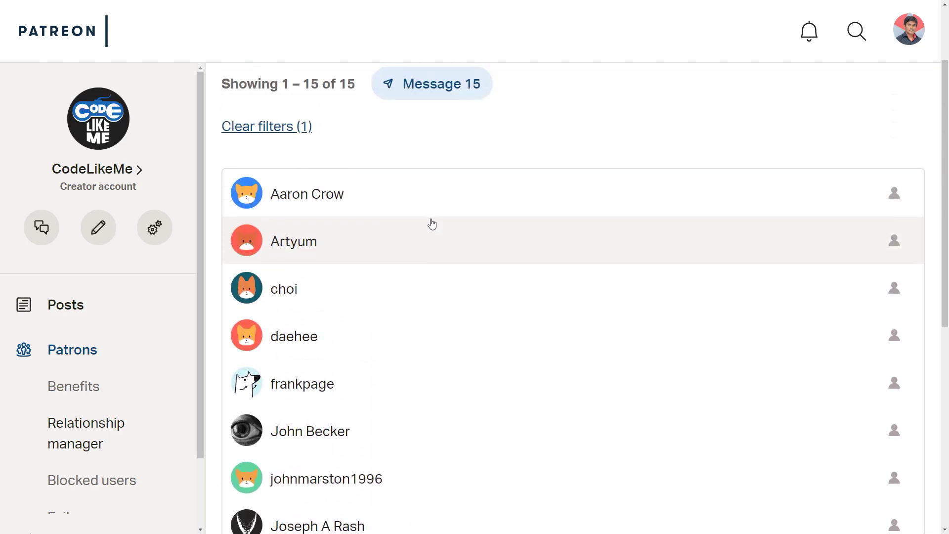
{"action": "scroll", "coordinate": [432, 226], "scroll_direction": "up", "scroll_amount": 2}
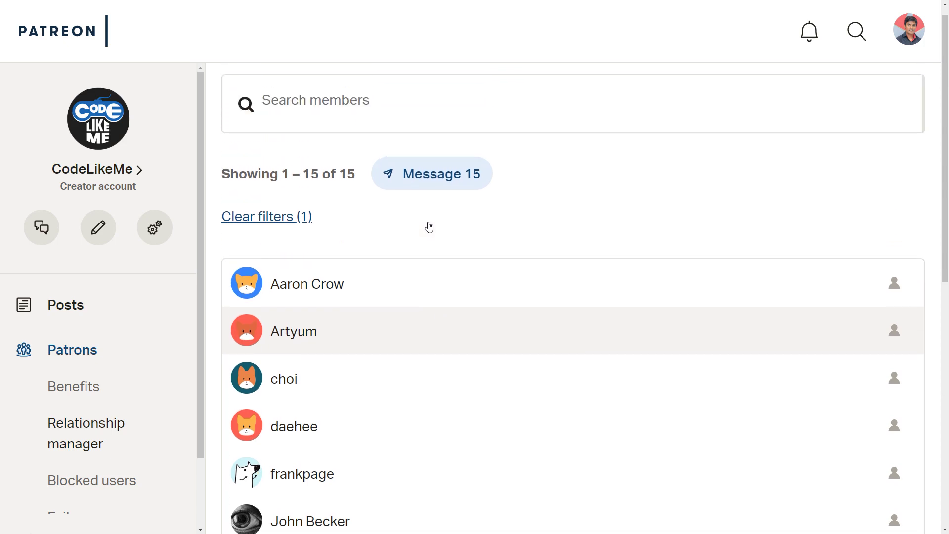
{"action": "scroll", "coordinate": [430, 226], "scroll_direction": "down", "scroll_amount": 2}
{"action": "scroll", "coordinate": [431, 219], "scroll_direction": "down", "scroll_amount": 3}
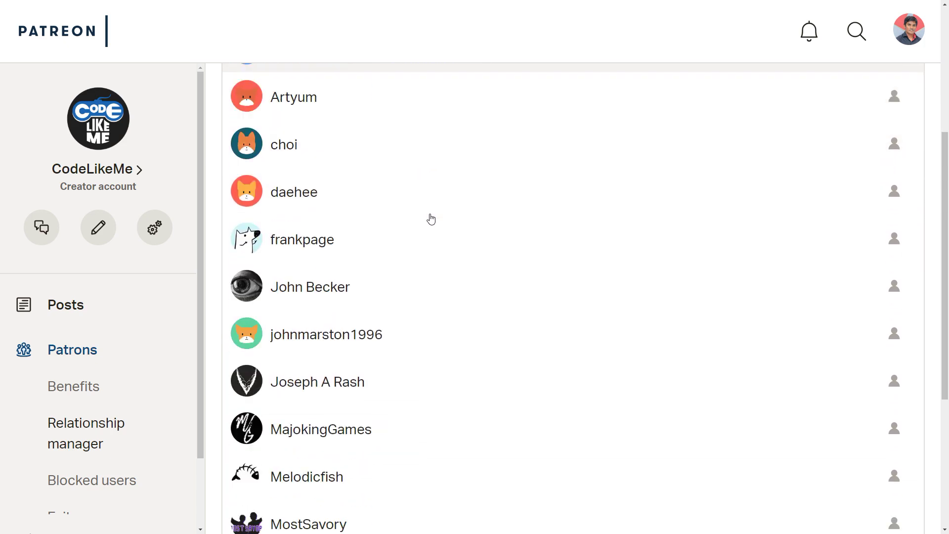
{"action": "scroll", "coordinate": [431, 218], "scroll_direction": "up", "scroll_amount": 5}
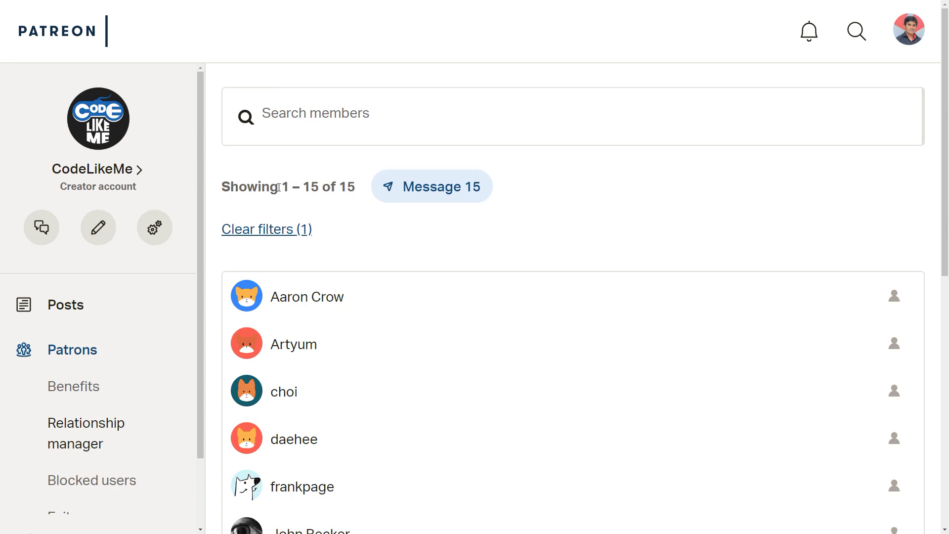
{"action": "scroll", "coordinate": [400, 236], "scroll_direction": "down", "scroll_amount": 8}
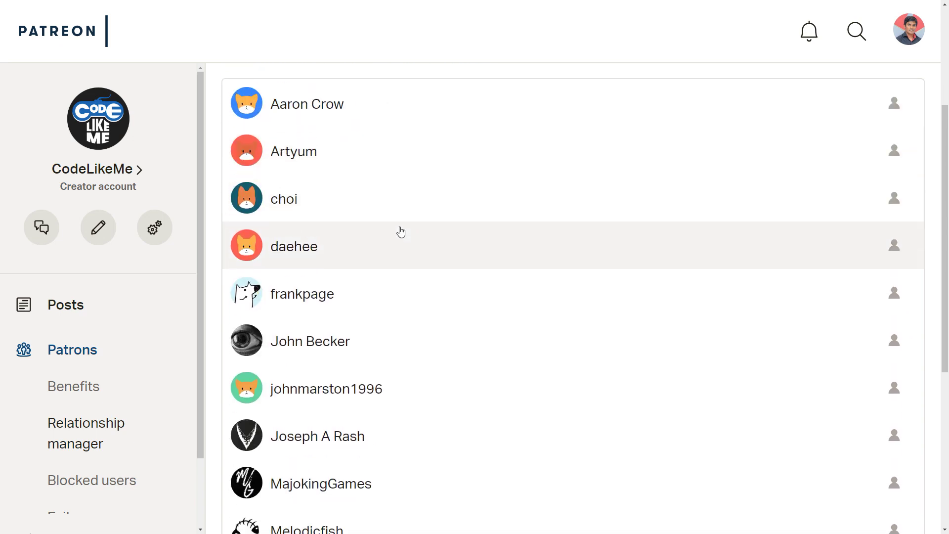
{"action": "scroll", "coordinate": [400, 231], "scroll_direction": "up", "scroll_amount": 2}
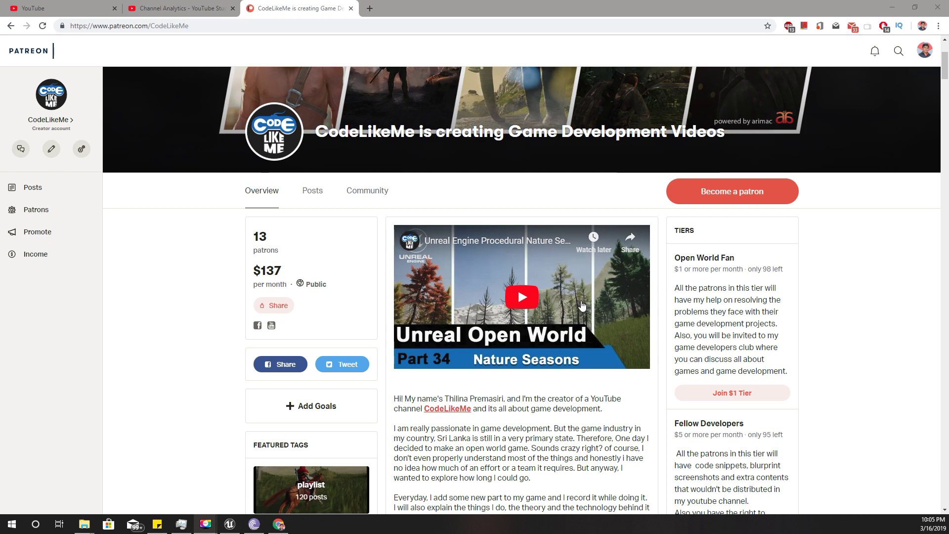
Review the membership tiers and their benefits on the CodeLikeMe Patreon overview page
{"action": "scroll", "coordinate": [594, 295], "scroll_direction": "down", "scroll_amount": 3}
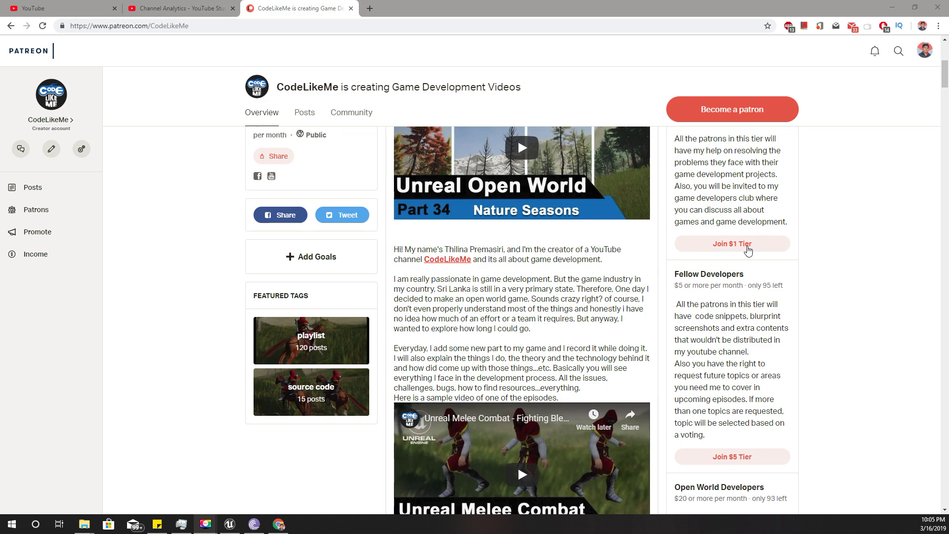
{"action": "scroll", "coordinate": [749, 284], "scroll_direction": "down", "scroll_amount": 3}
{"action": "scroll", "coordinate": [645, 293], "scroll_direction": "up", "scroll_amount": 4}
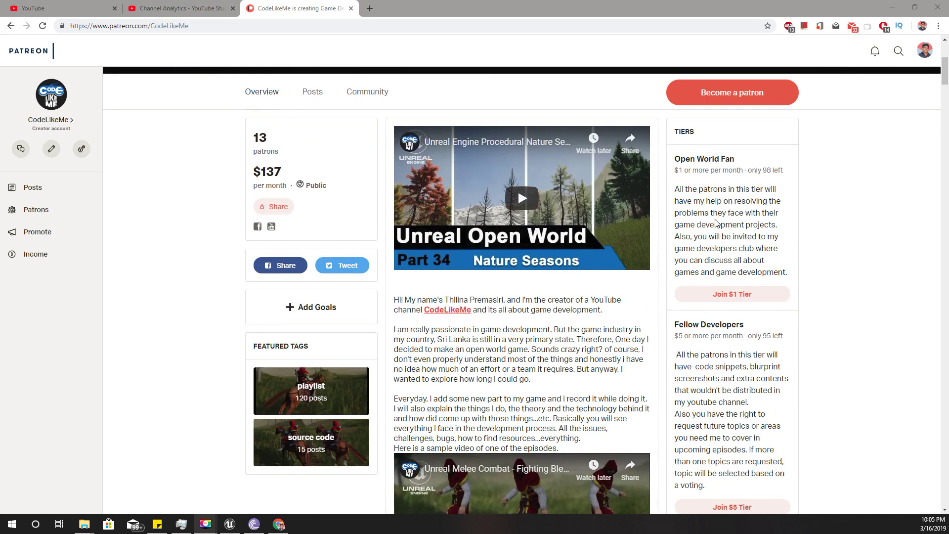
{"action": "scroll", "coordinate": [717, 219], "scroll_direction": "down", "scroll_amount": 5}
{"action": "scroll", "coordinate": [717, 285], "scroll_direction": "up", "scroll_amount": 6}
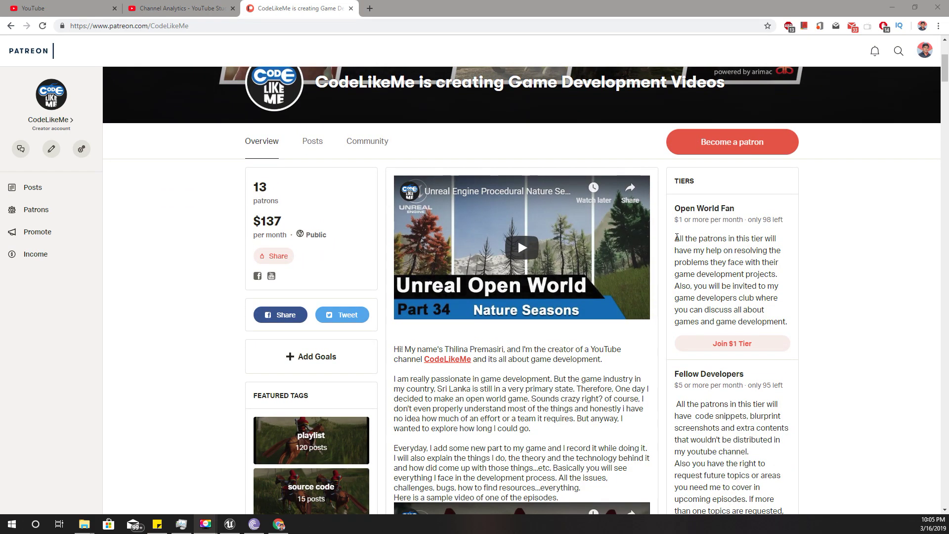
{"action": "scroll", "coordinate": [685, 255], "scroll_direction": "down", "scroll_amount": 3}
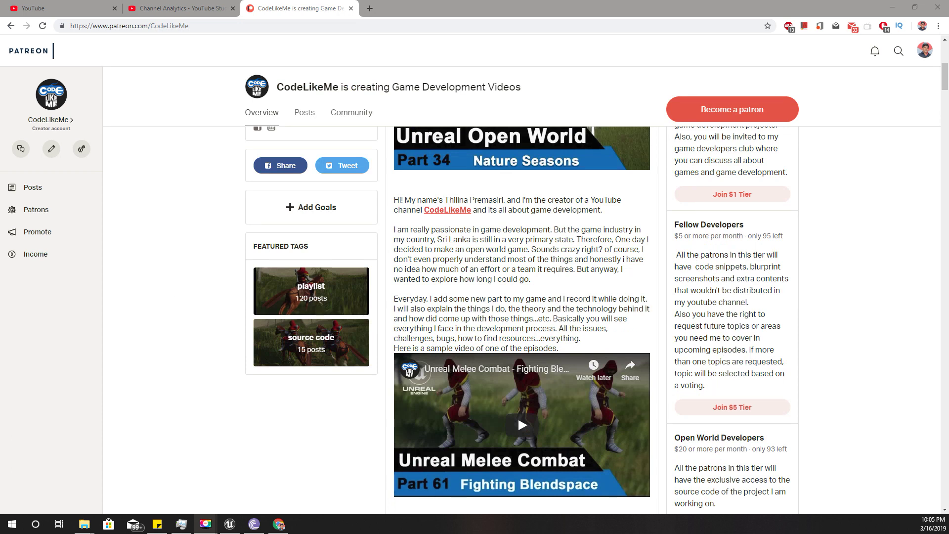
Switch to Unreal Editor, start playing Map1, and run the character to the horse to mount it
{"action": "left_click", "coordinate": [230, 524]}
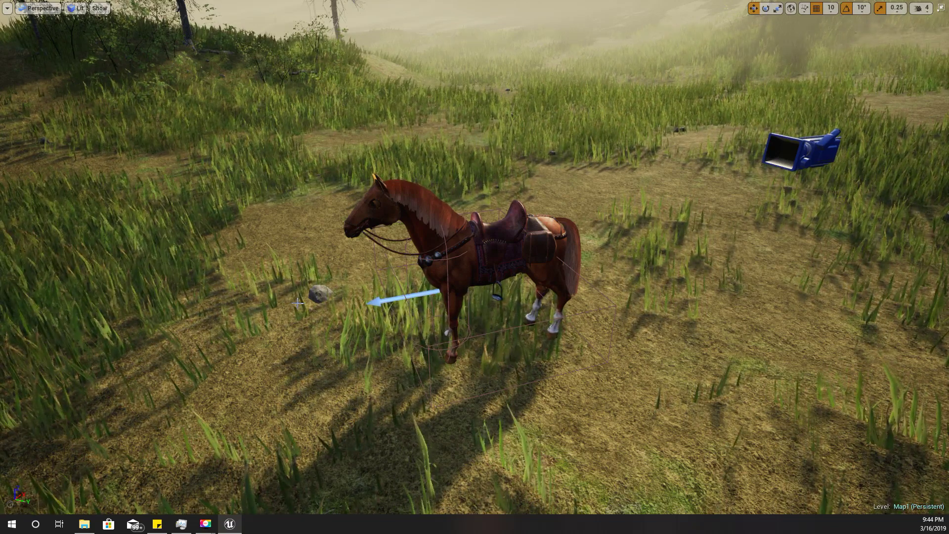
{"action": "key", "text": "alt+p"}
{"action": "key", "text": "w"}
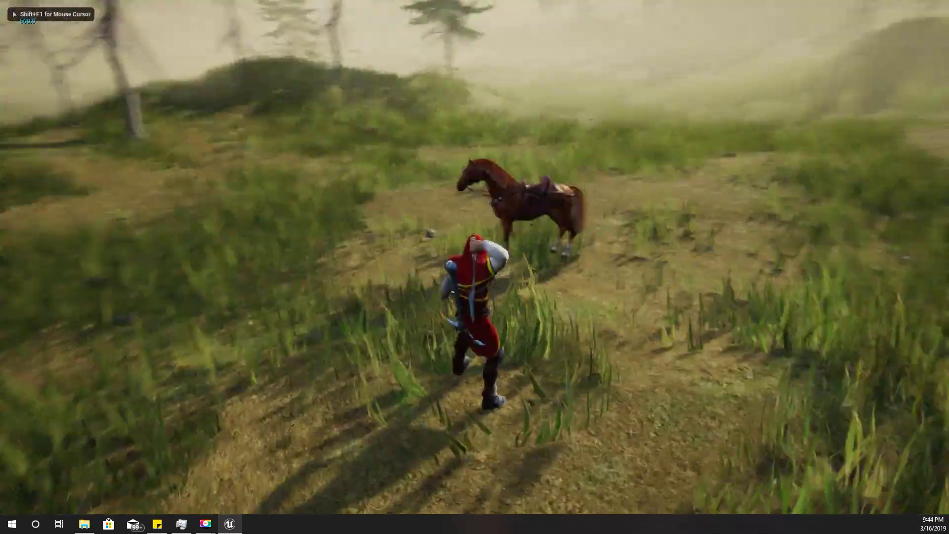
{"action": "key", "text": "e"}
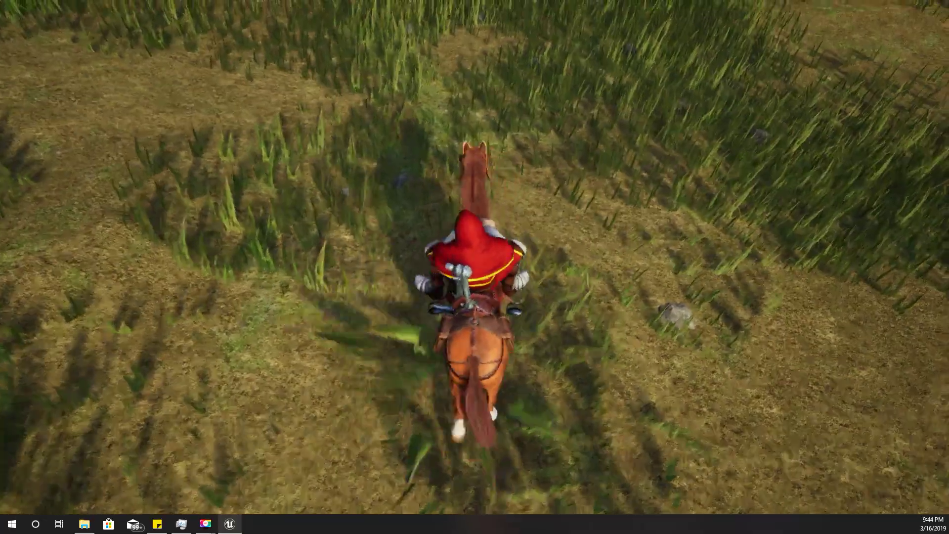
Ride the horse forward and steer it both ways to examine its turning movement, and end the play session
{"action": "key", "text": "w"}
{"action": "key", "text": "w"}
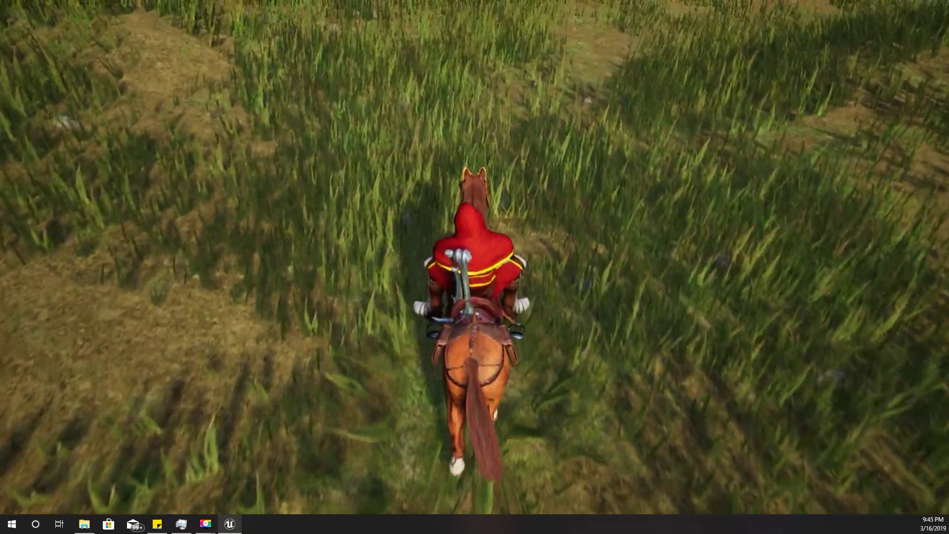
{"action": "key", "text": "w"}
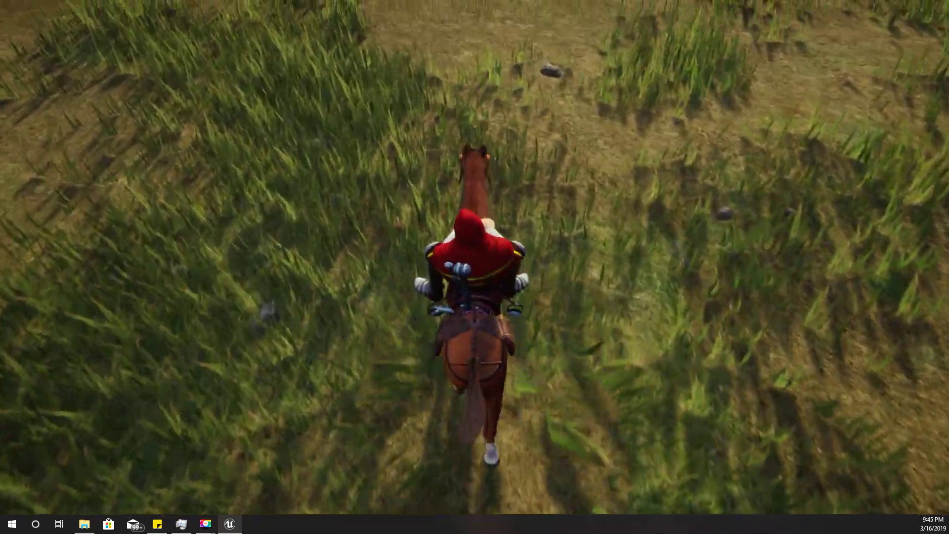
{"action": "key", "text": "w"}
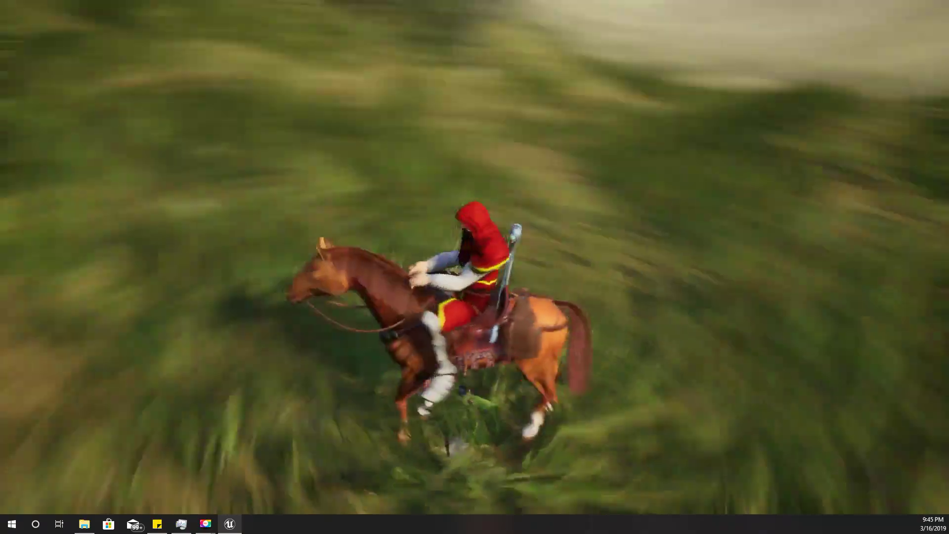
{"action": "key", "text": "w"}
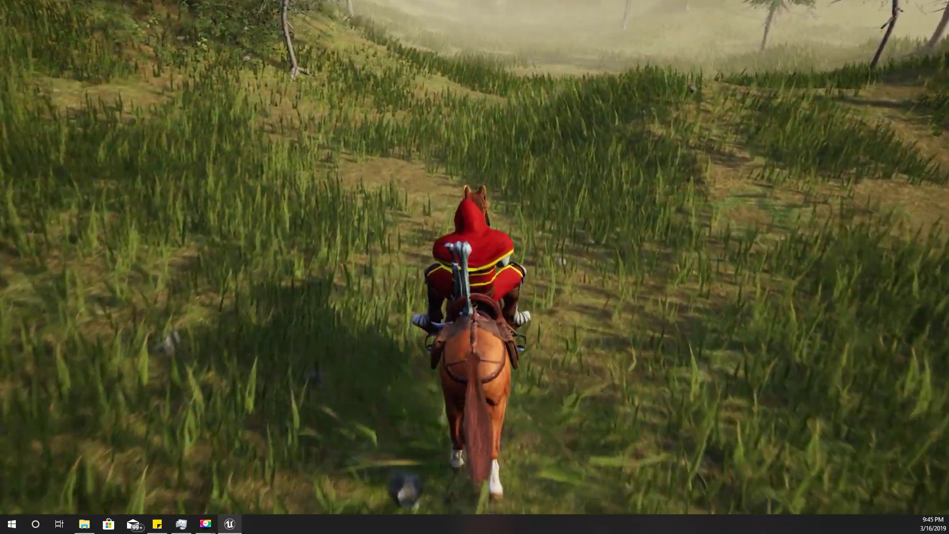
{"action": "key", "text": "d"}
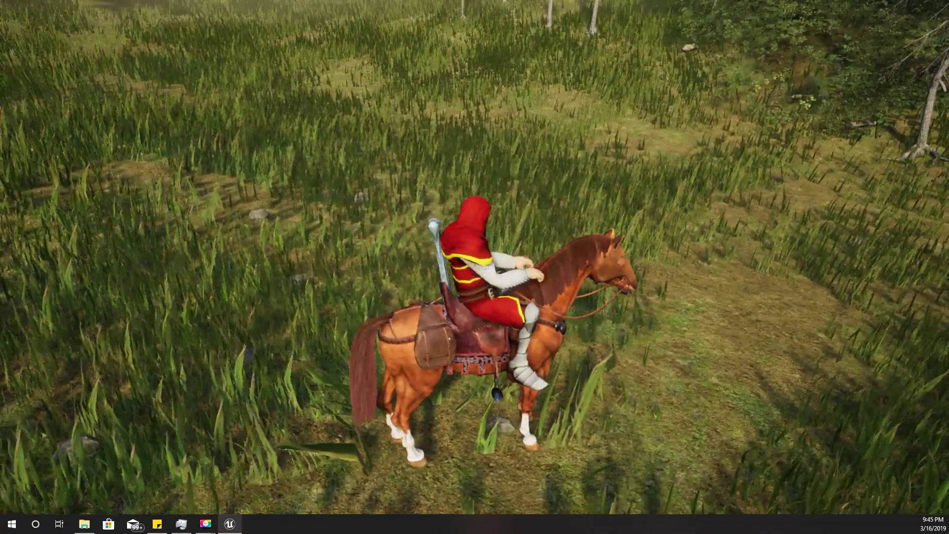
{"action": "key", "text": "w"}
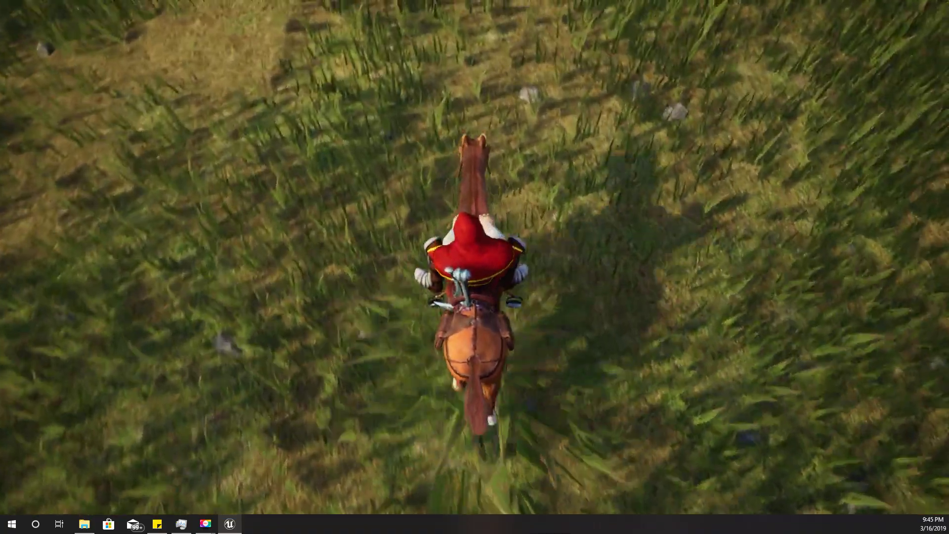
{"action": "key", "text": "w"}
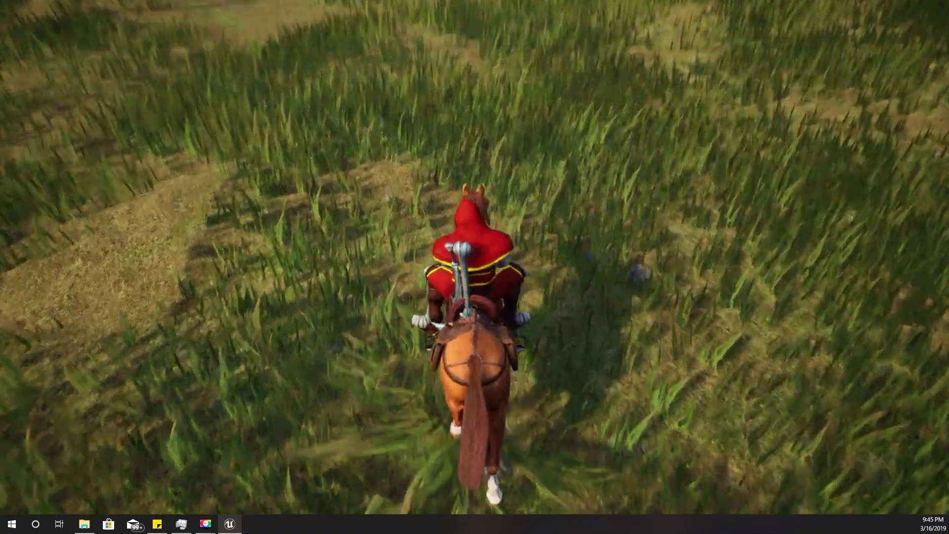
{"action": "key", "text": "a"}
{"action": "key", "text": "d"}
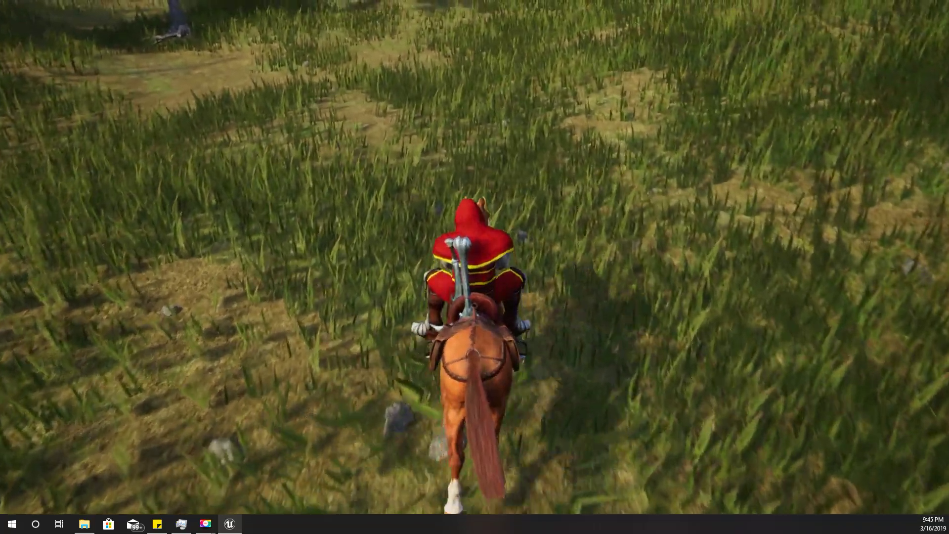
{"action": "key", "text": "w"}
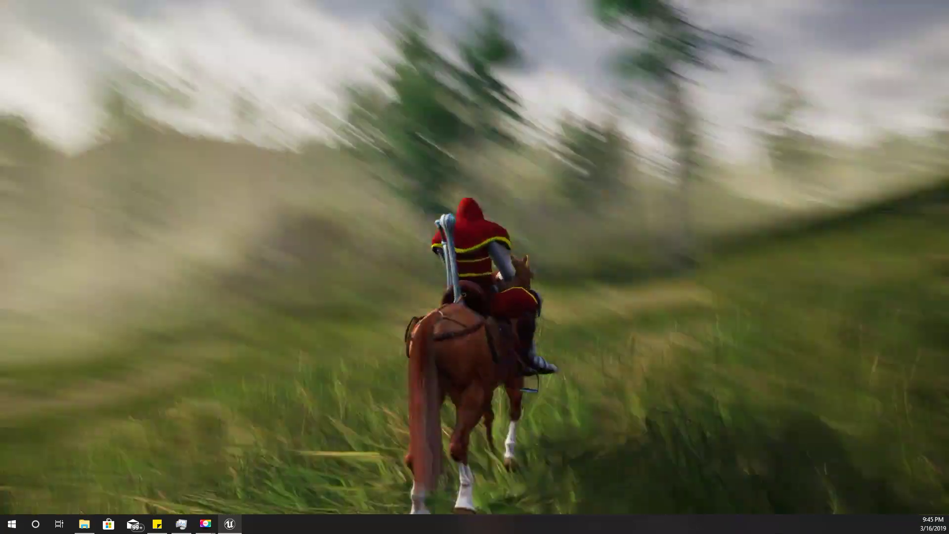
{"action": "key", "text": "Escape"}
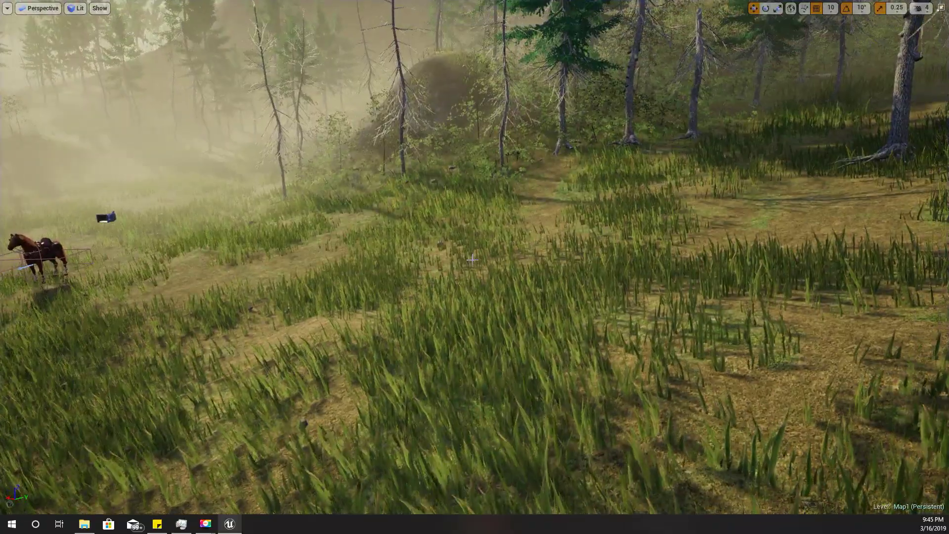
Leave the full-screen viewport and open the M_horse_trot_turn_left animation from the HorseAnimations folder
{"action": "key", "text": "F11"}
{"action": "left_click", "coordinate": [425, 5]}
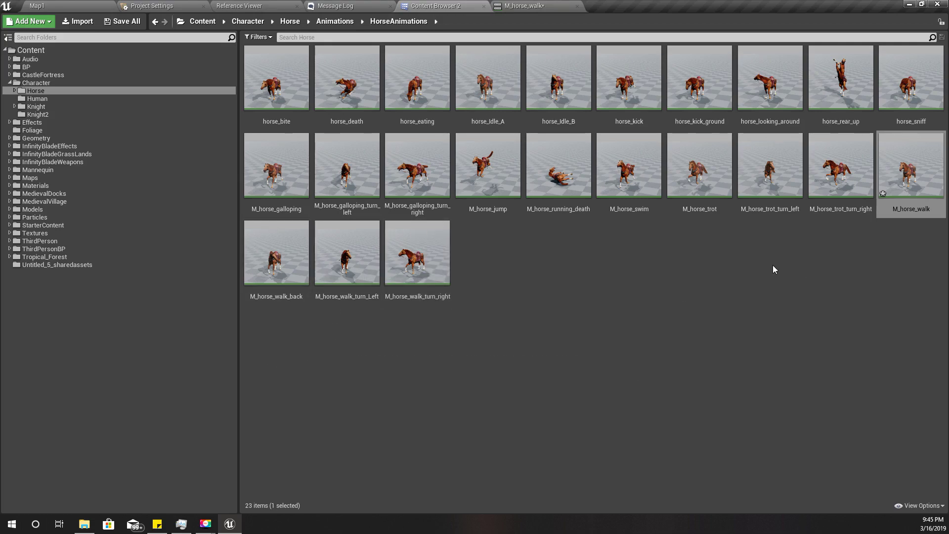
{"action": "double_click", "coordinate": [770, 187]}
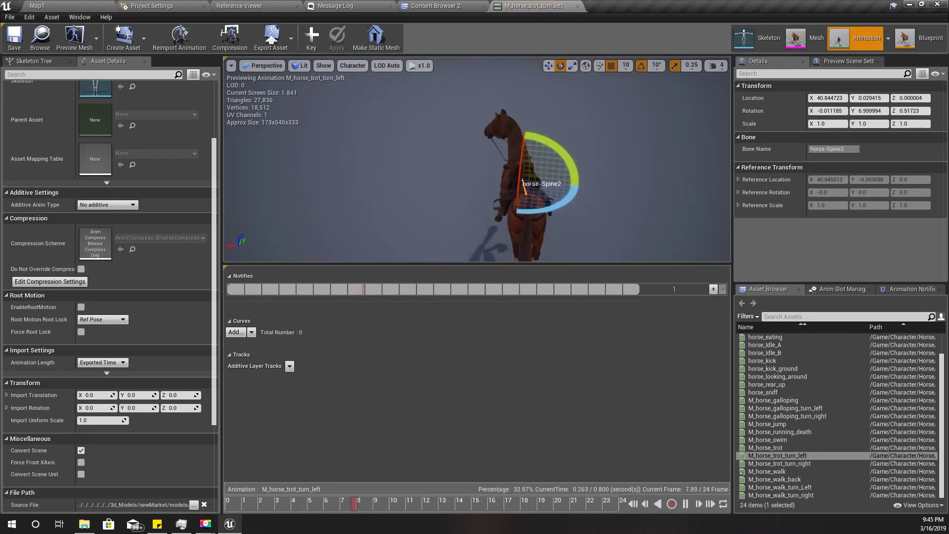
Scrub through the M_horse_trot_turn_left timeline and play the preview to examine how the horse's body bends
{"action": "left_click_drag", "start_coordinate": [406, 505], "coordinate": [313, 508]}
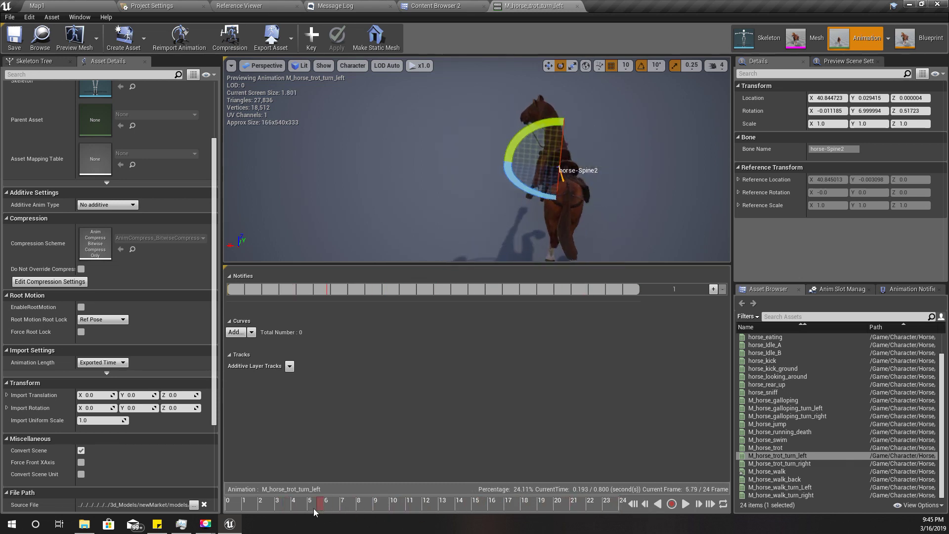
{"action": "key", "text": "space"}
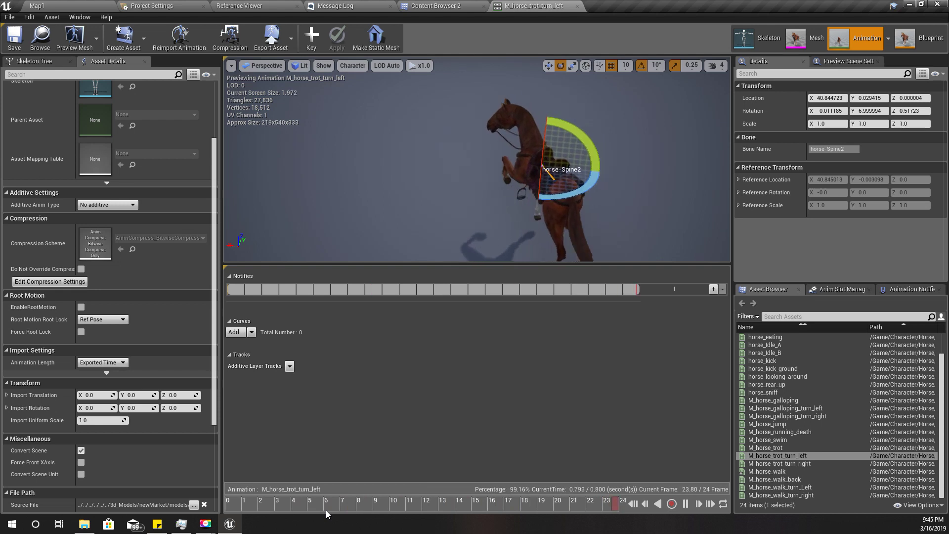
{"action": "key", "text": "space"}
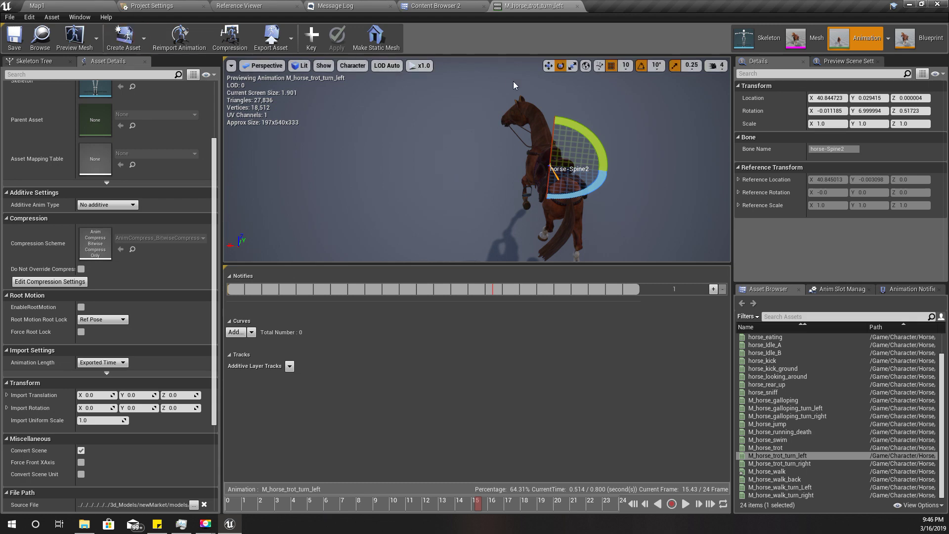
Check the assets in the Character > Horse folder and return to the M_horse_trot_turn_left animation preview
{"action": "left_click", "coordinate": [426, 6]}
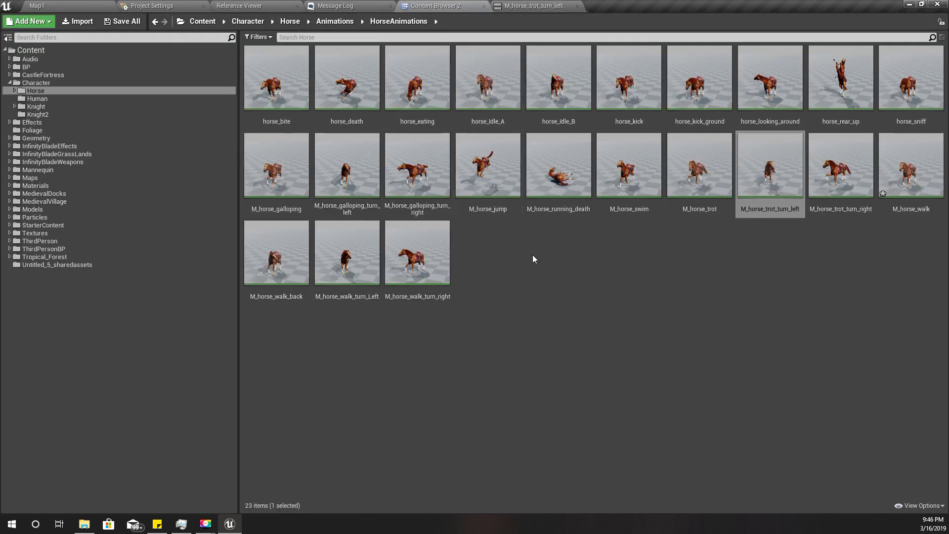
{"action": "left_click", "coordinate": [342, 20]}
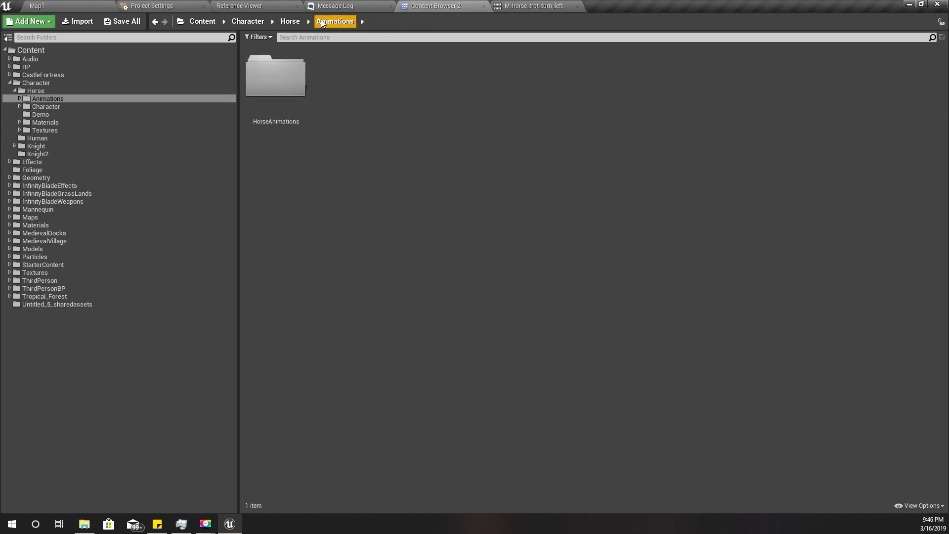
{"action": "left_click", "coordinate": [290, 22]}
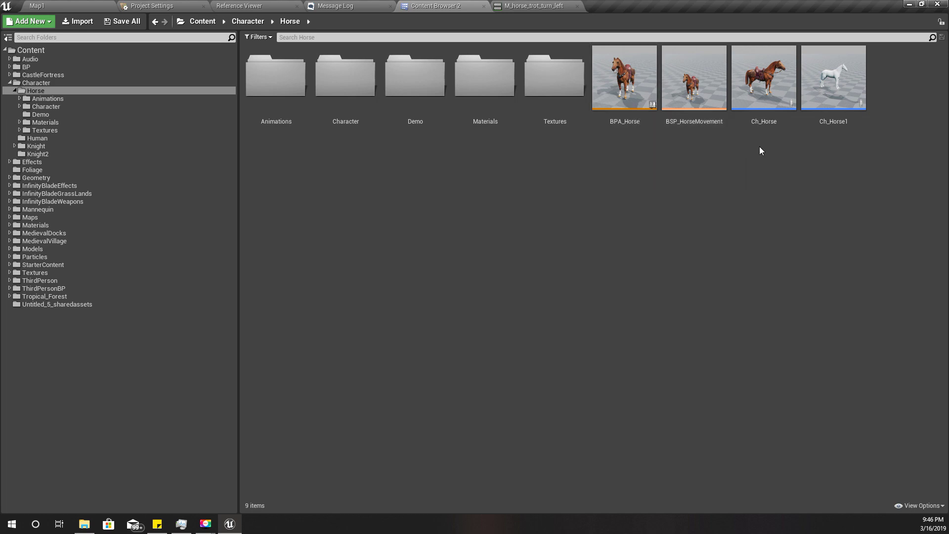
{"action": "left_click", "coordinate": [529, 6]}
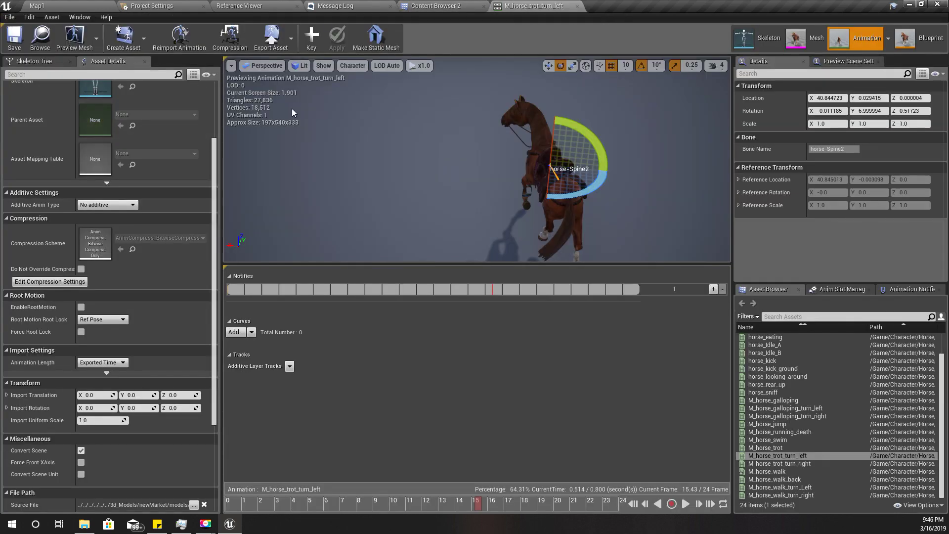
{"action": "middle_click_drag", "start_coordinate": [457, 172], "coordinate": [452, 154]}
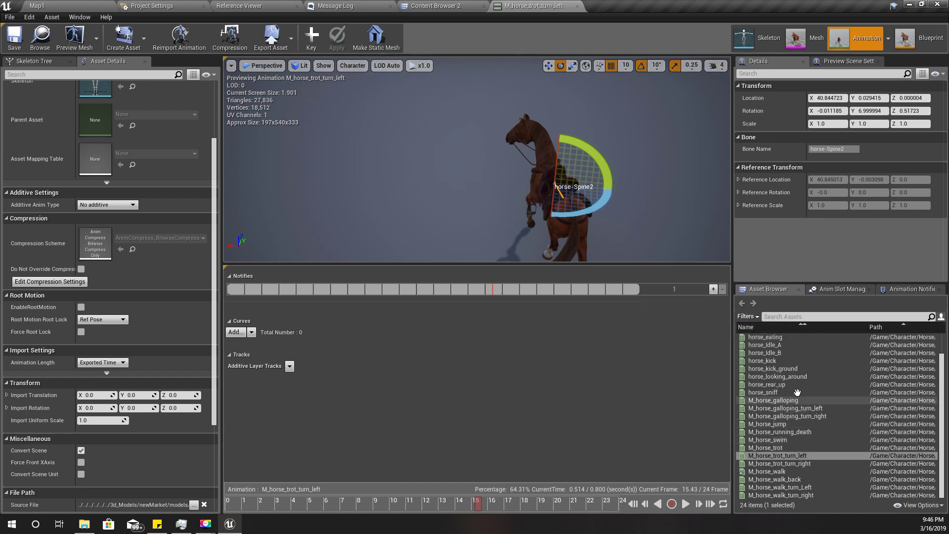
Open the M_horse_walk animation, enlarge its preview area, and view the horse's back around the horse-Spine2 bone up close
{"action": "mouse_move", "coordinate": [797, 392]}
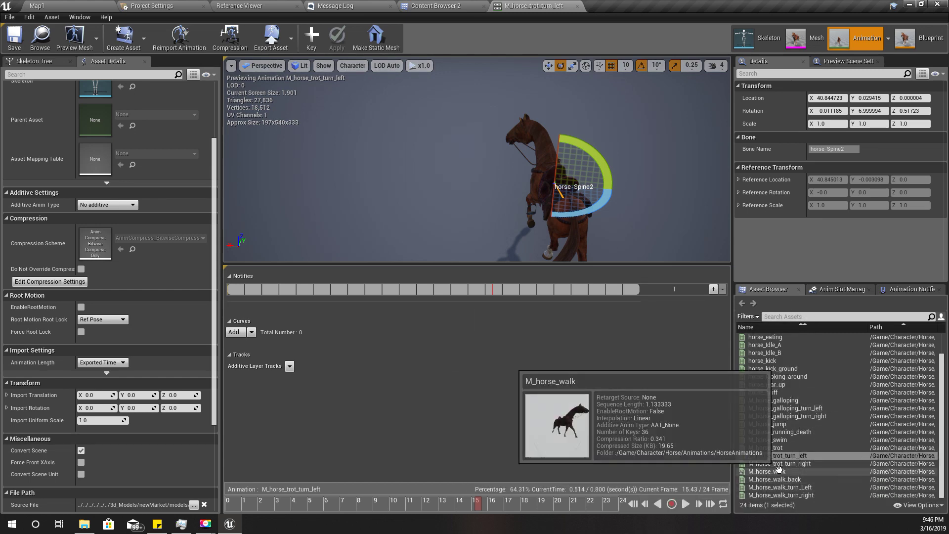
{"action": "left_click", "coordinate": [781, 471]}
{"action": "double_click", "coordinate": [781, 471]}
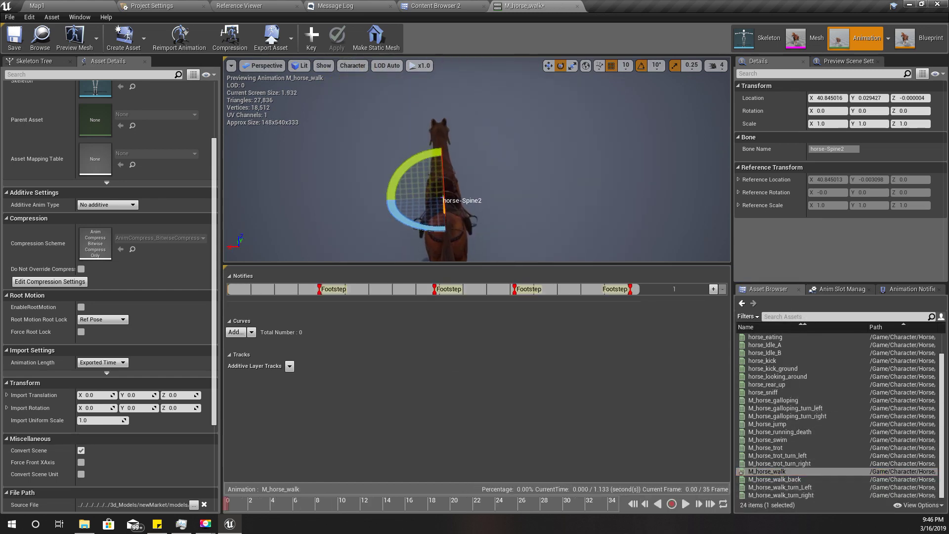
{"action": "left_click_drag", "start_coordinate": [521, 265], "coordinate": [521, 374]}
{"action": "right_click_drag", "start_coordinate": [477, 217], "coordinate": [524, 270]}
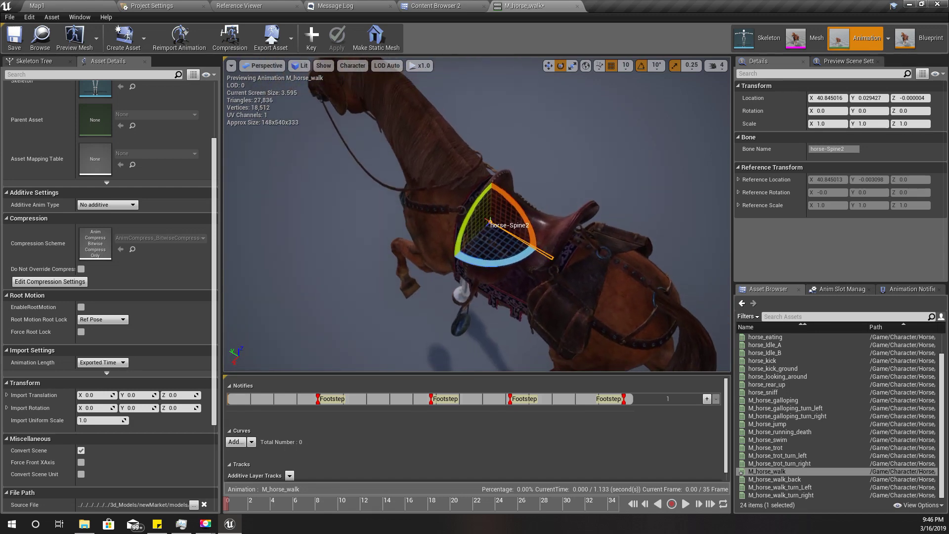
{"action": "mouse_move", "coordinate": [373, 239]}
{"action": "right_mouse_down"}
{"action": "mouse_move", "coordinate": [352, 242]}
{"action": "mouse_move", "coordinate": [388, 247]}
{"action": "right_mouse_up"}
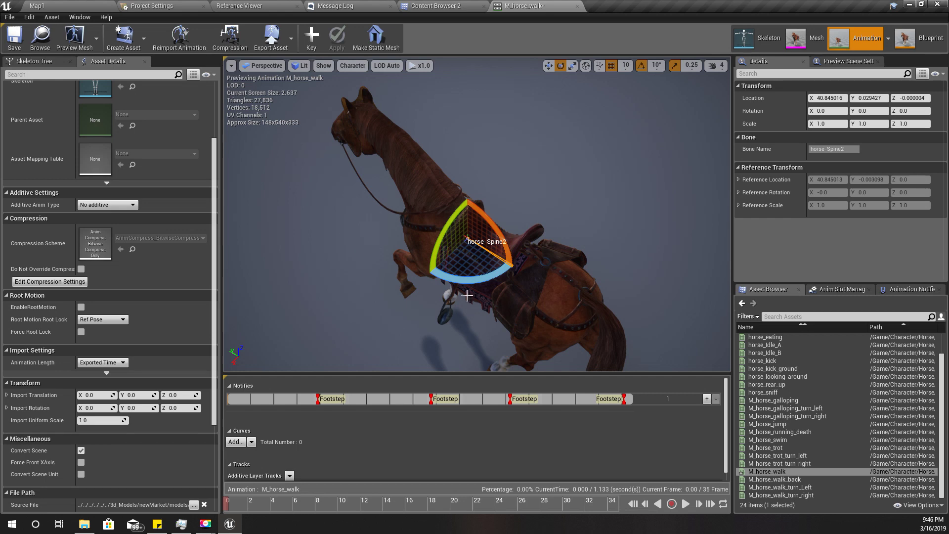
Test-rotate the horse-Spine2 bone sideways and back in the preview, examining the body's bend from the side and from behind
{"action": "left_click_drag", "start_coordinate": [449, 280], "coordinate": [426, 276]}
{"action": "key", "text": "d"}
{"action": "right_click_drag", "start_coordinate": [562, 243], "coordinate": [512, 241]}
{"action": "key", "text": "a"}
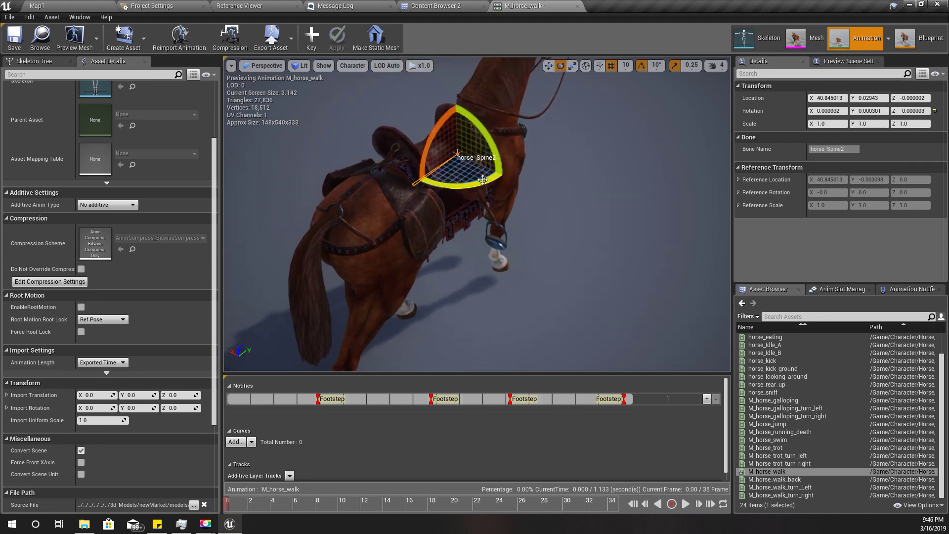
{"action": "mouse_move", "coordinate": [462, 187]}
{"action": "left_mouse_down"}
{"action": "mouse_move", "coordinate": [440, 185]}
{"action": "mouse_move", "coordinate": [460, 187]}
{"action": "left_mouse_up"}
{"action": "right_click_drag", "start_coordinate": [459, 187], "coordinate": [560, 197]}
{"action": "key", "text": "a"}
{"action": "right_click_drag", "start_coordinate": [544, 233], "coordinate": [546, 222]}
{"action": "key", "text": "s"}
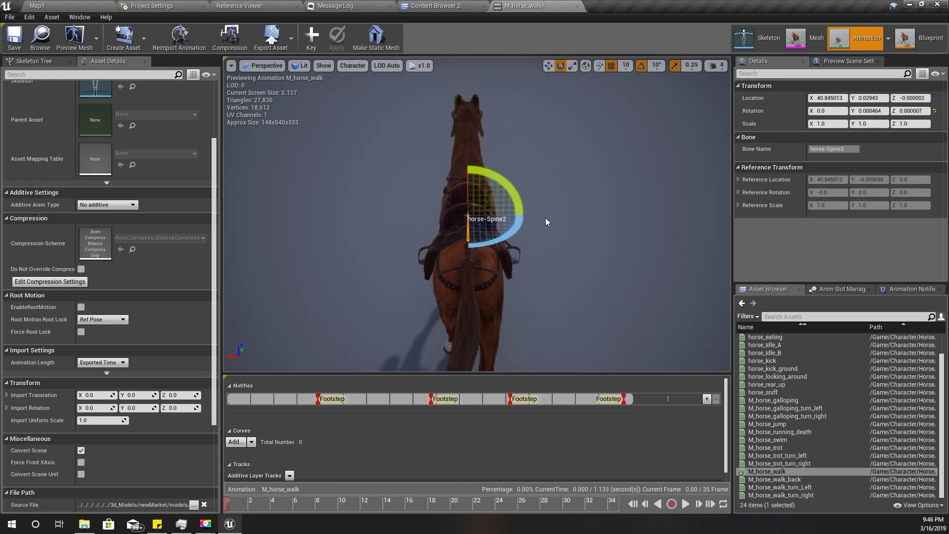
Rotate the horse-Spine2 bone to a Y rotation of about 30 degrees to test bending the horse's front body into a turn
{"action": "left_click_drag", "start_coordinate": [512, 231], "coordinate": [408, 222]}
{"action": "key", "text": "a"}
{"action": "right_click_drag", "start_coordinate": [414, 236], "coordinate": [375, 252]}
{"action": "key", "text": "w"}
{"action": "key", "text": "d"}
{"action": "key", "text": "d"}
{"action": "key", "text": "w"}
{"action": "key", "text": "s"}
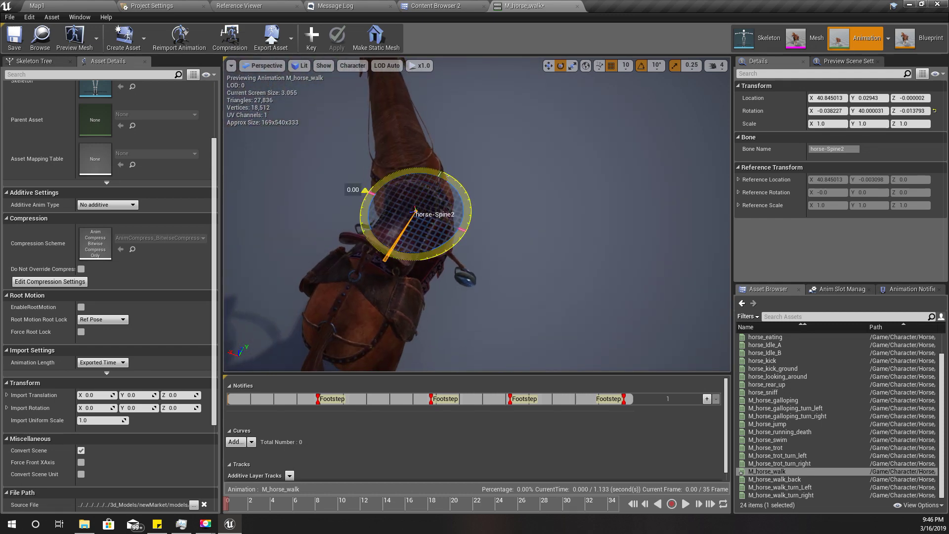
{"action": "left_click_drag", "start_coordinate": [365, 189], "coordinate": [390, 163]}
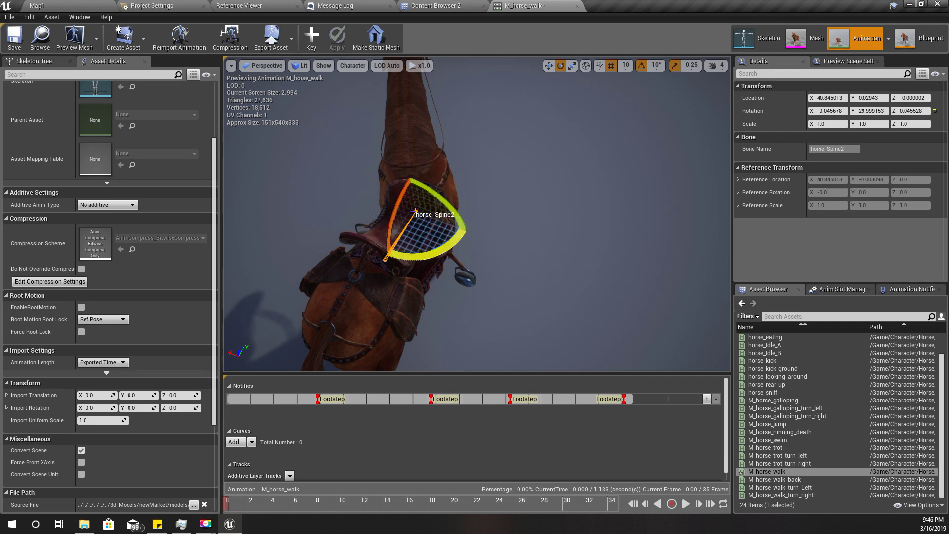
Examine the bent pose, undo the last bone rotation, and turn horse-Spine2 back to a Y rotation of about 0 degrees
{"action": "right_click_drag", "start_coordinate": [415, 213], "coordinate": [558, 197]}
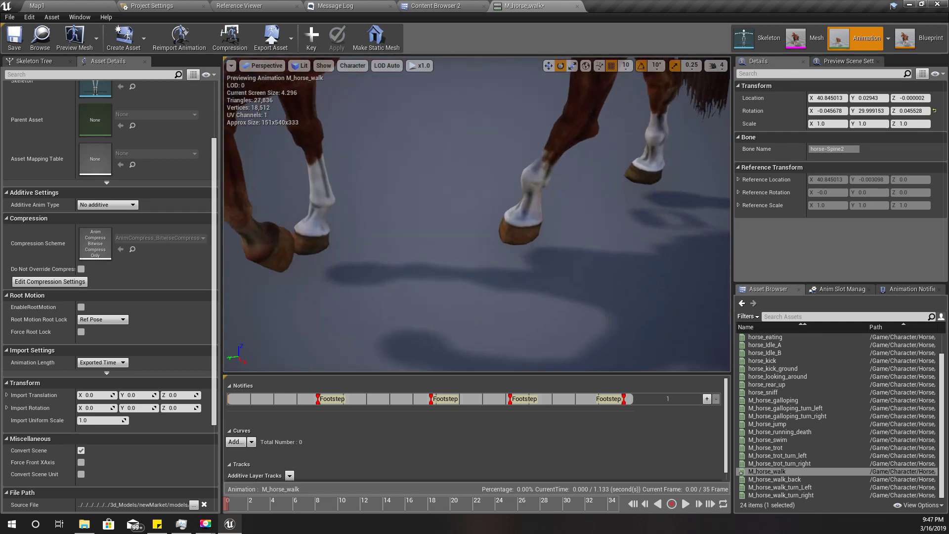
{"action": "right_click_drag", "start_coordinate": [390, 163], "coordinate": [390, 163]}
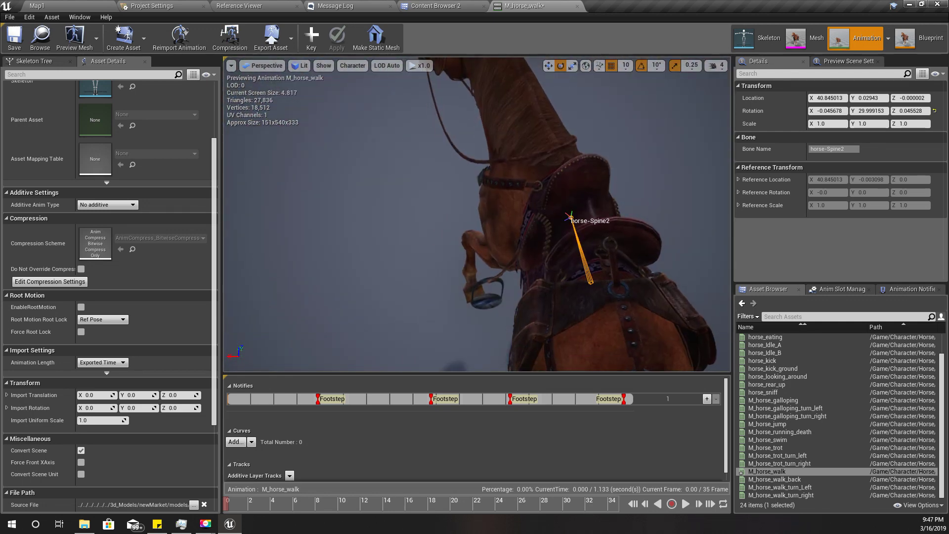
{"action": "right_click_drag", "start_coordinate": [433, 261], "coordinate": [433, 261]}
{"action": "key", "text": "ctrl+z"}
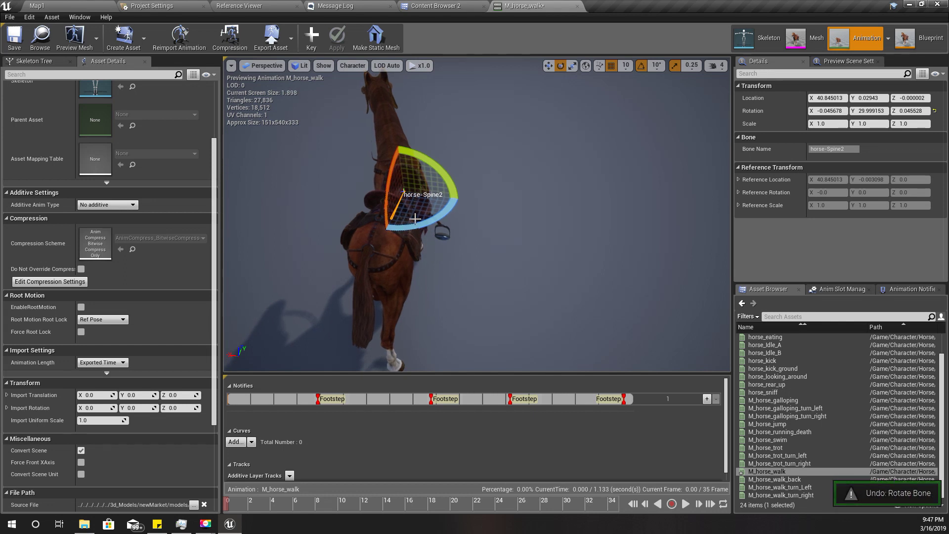
{"action": "left_click_drag", "start_coordinate": [424, 224], "coordinate": [395, 227]}
{"action": "right_click_drag", "start_coordinate": [470, 231], "coordinate": [389, 231]}
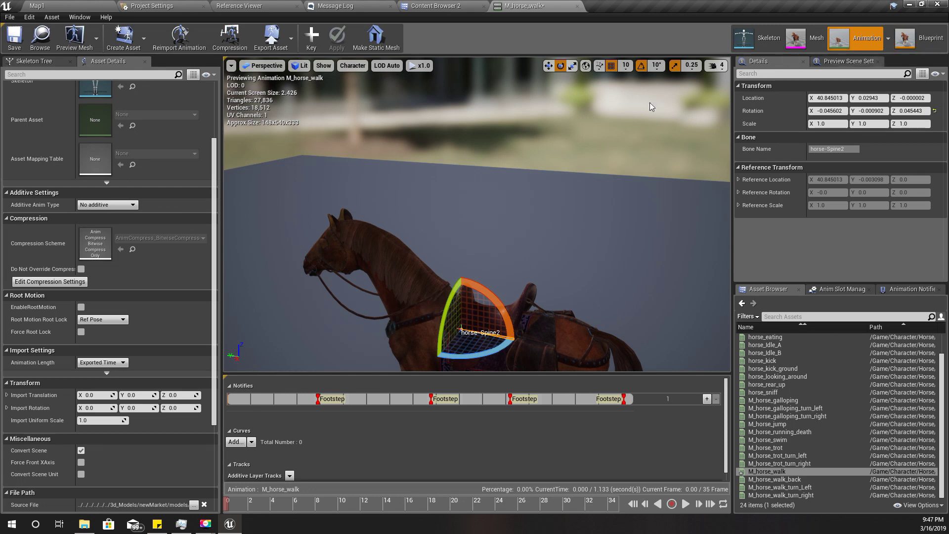
Open the BPA_Horse animation blueprint, check its Event Graph, and return to the M_horse_walk preview
{"action": "left_click", "coordinate": [922, 39]}
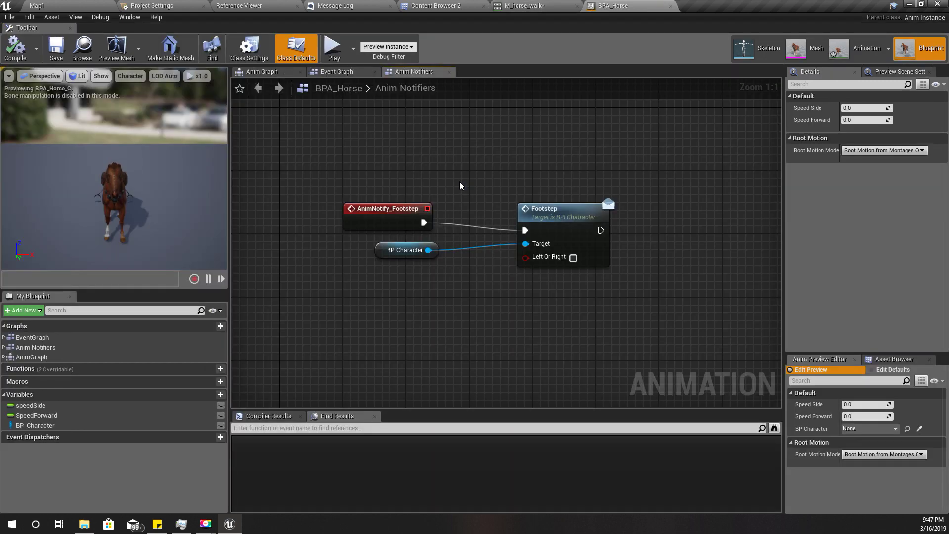
{"action": "left_click", "coordinate": [336, 71]}
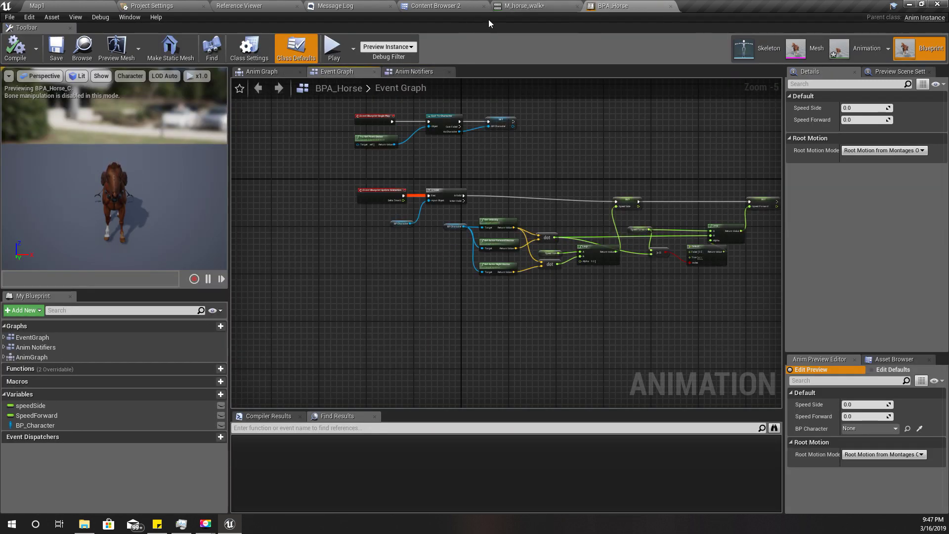
{"action": "left_click", "coordinate": [514, 5]}
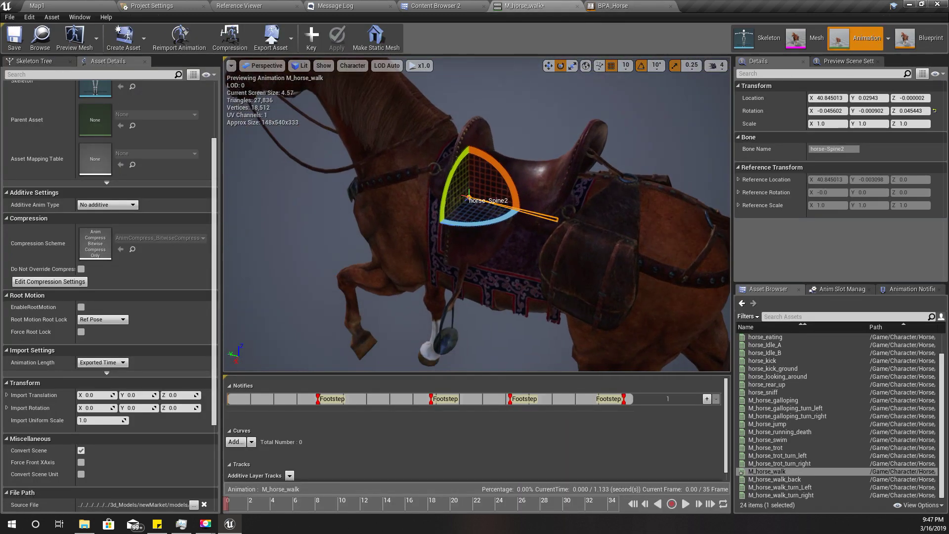
Show the skeleton hierarchy, try rotating the horse-Spine1 bone by about 10 degrees, and undo the rotation
{"action": "left_click", "coordinate": [47, 61]}
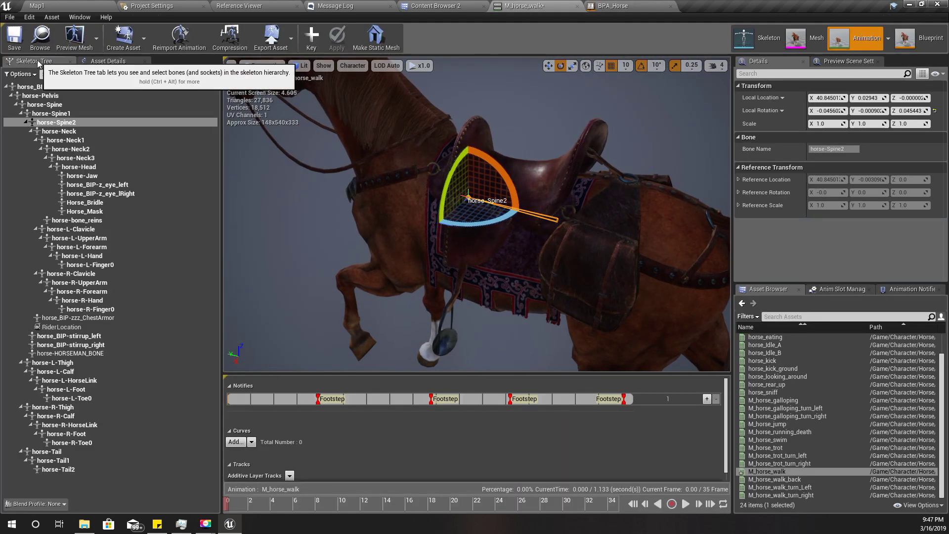
{"action": "left_click", "coordinate": [52, 113]}
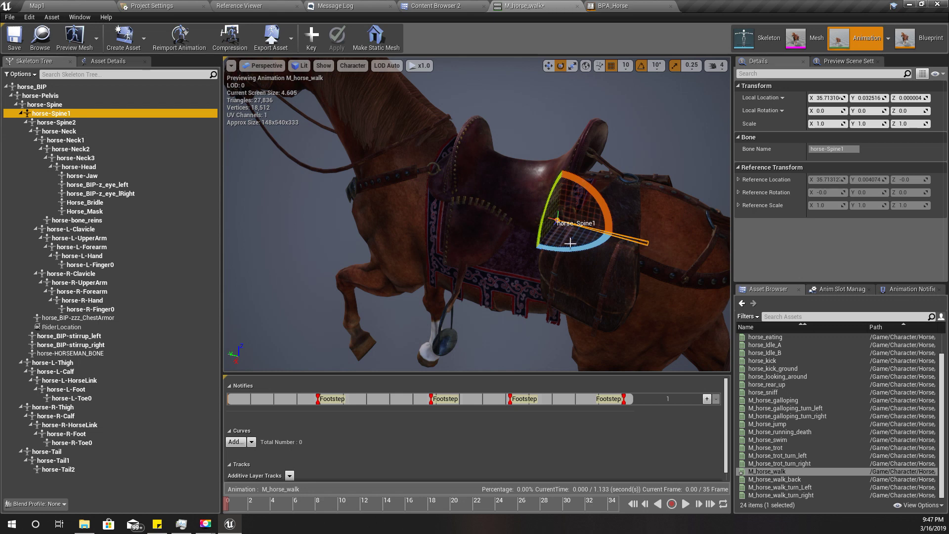
{"action": "left_click_drag", "start_coordinate": [541, 247], "coordinate": [543, 257]}
{"action": "key", "text": "ctrl+z"}
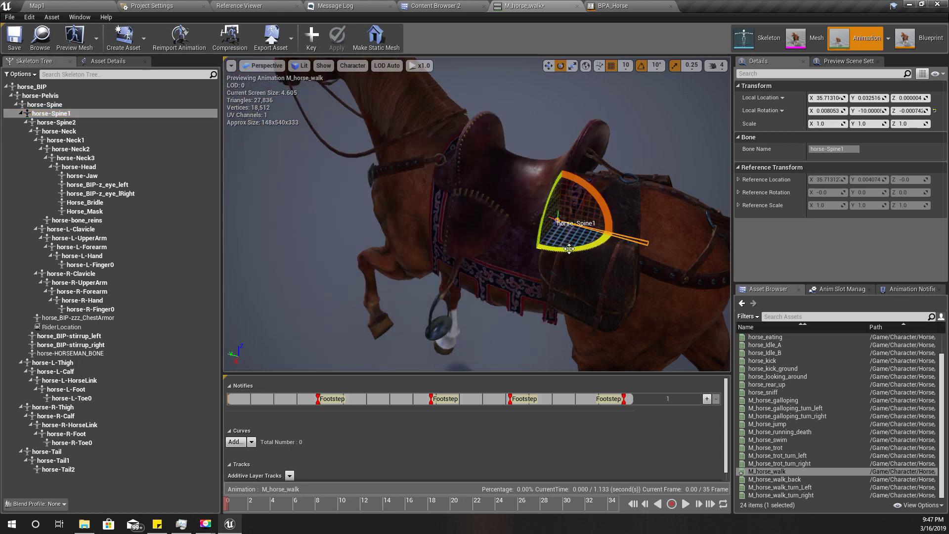
Try rotating the horse-Spine2 bone by 20 degrees and undo the rotation, and check the actions available for horse-Spine1
{"action": "left_click", "coordinate": [148, 123]}
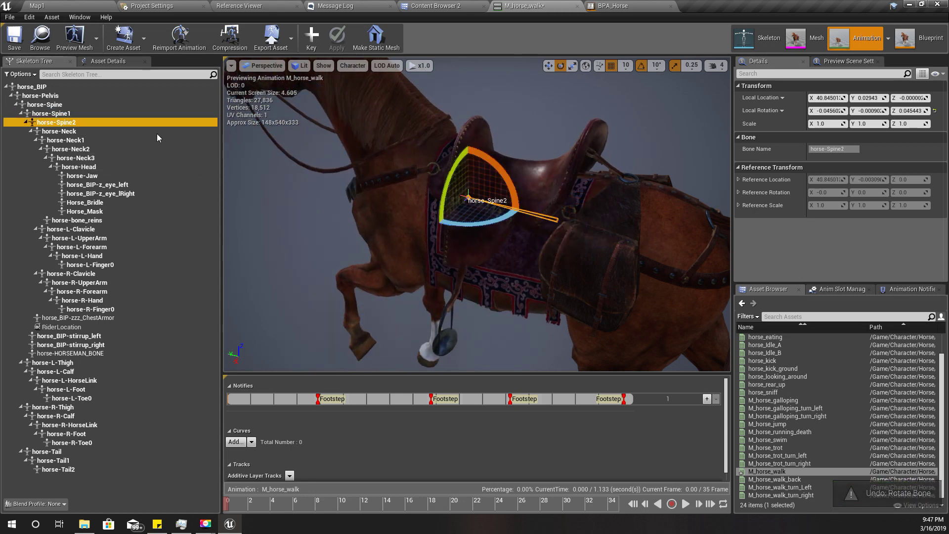
{"action": "left_click_drag", "start_coordinate": [496, 227], "coordinate": [470, 228]}
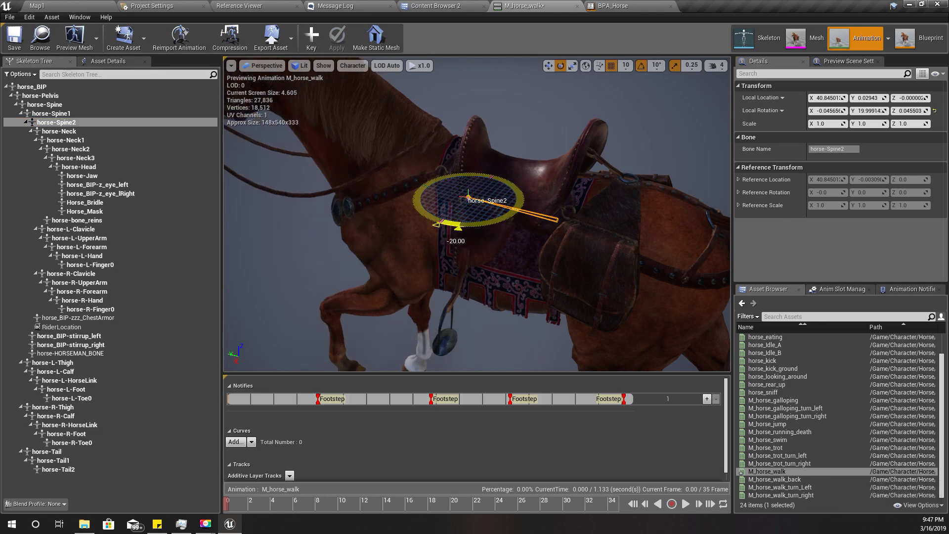
{"action": "key", "text": "ctrl+z"}
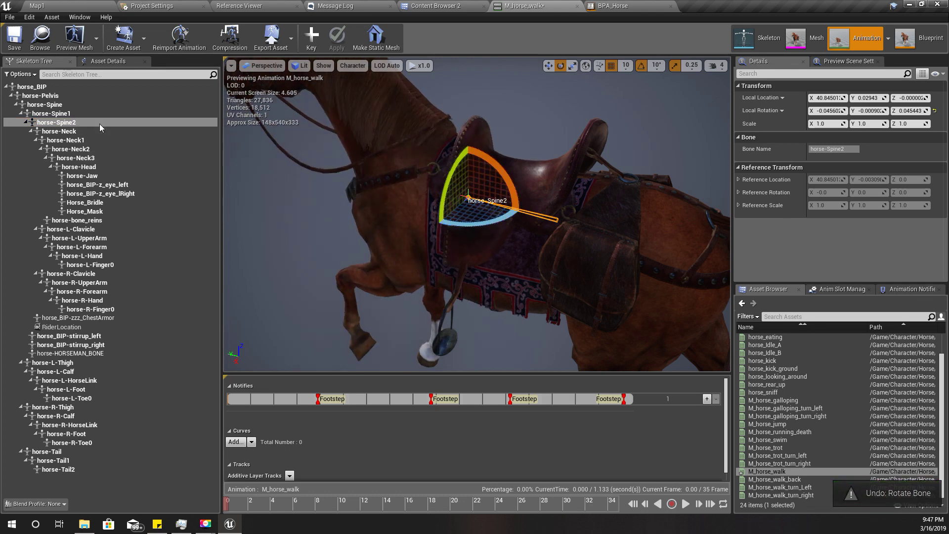
{"action": "right_click", "coordinate": [96, 118]}
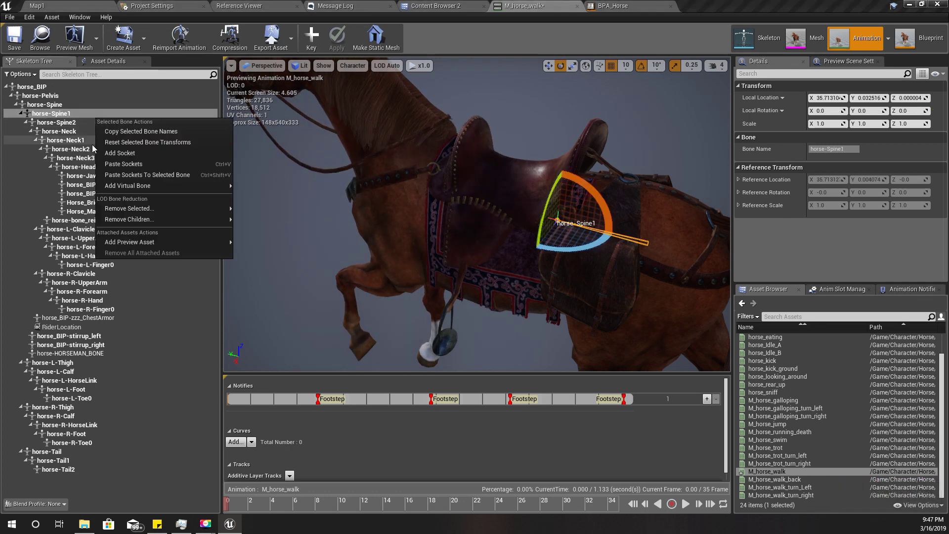
Switch to BPA_Horse, open its Anim Graph, and move the Locomotion node farther from the Final Animation Pose
{"action": "left_click", "coordinate": [631, 5]}
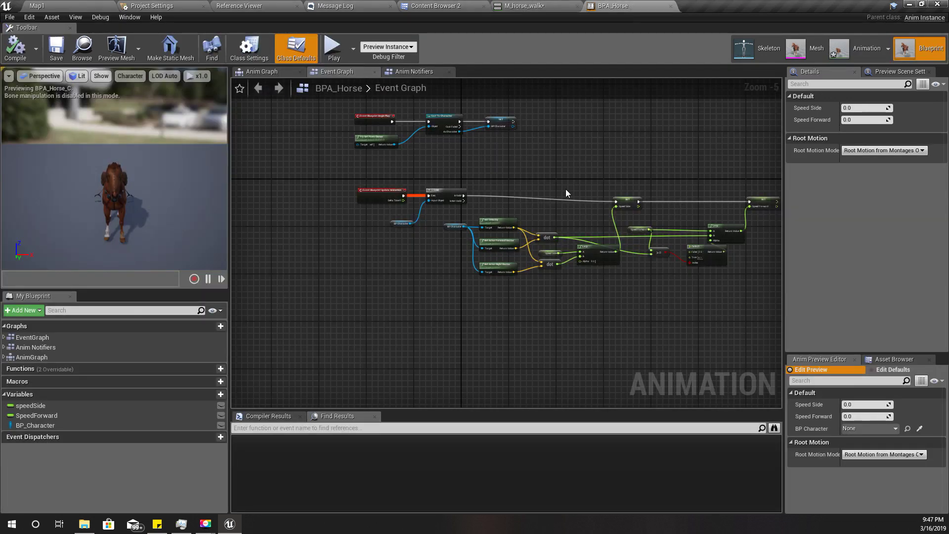
{"action": "scroll", "coordinate": [566, 189], "scroll_direction": "up", "scroll_amount": 4}
{"action": "right_click_drag", "start_coordinate": [567, 257], "coordinate": [573, 284]}
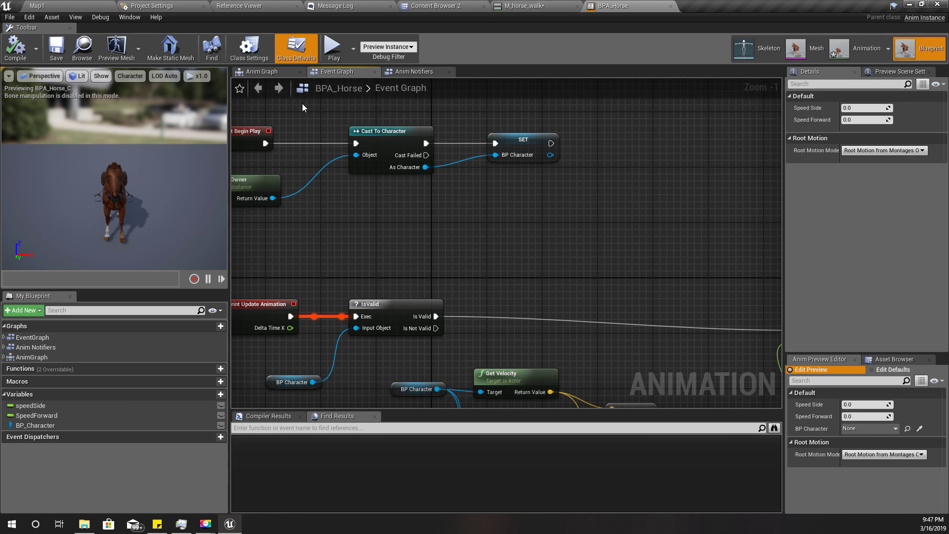
{"action": "left_click", "coordinate": [262, 72]}
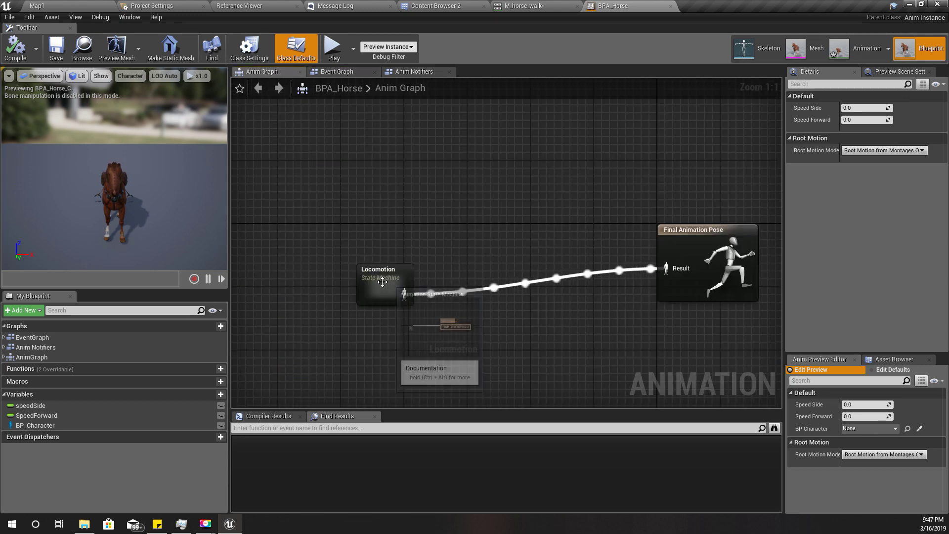
{"action": "mouse_move", "coordinate": [382, 283]}
{"action": "left_mouse_down"}
{"action": "mouse_move", "coordinate": [322, 237]}
{"action": "mouse_move", "coordinate": [309, 250]}
{"action": "mouse_move", "coordinate": [392, 287]}
{"action": "left_mouse_up"}
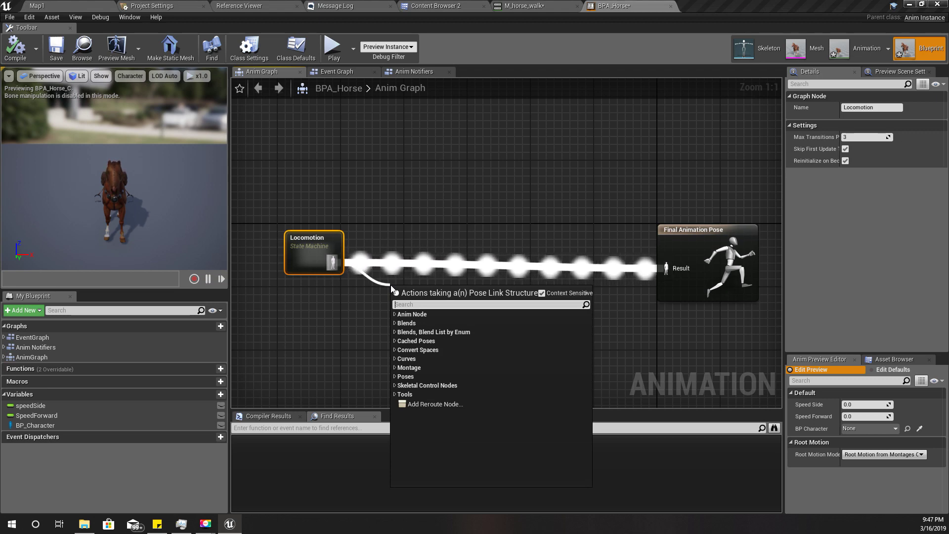
{"action": "type", "text": "mod"}
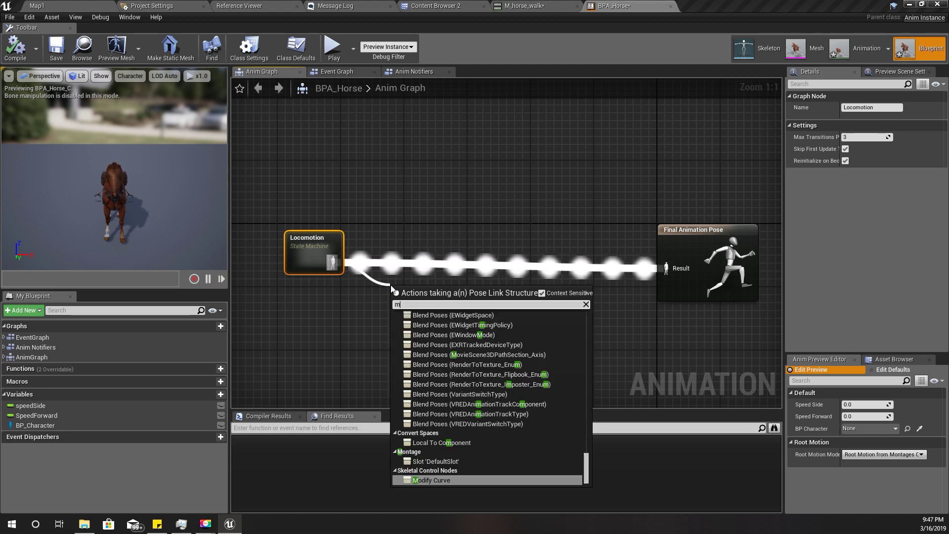
{"action": "type", "text": "ify"}
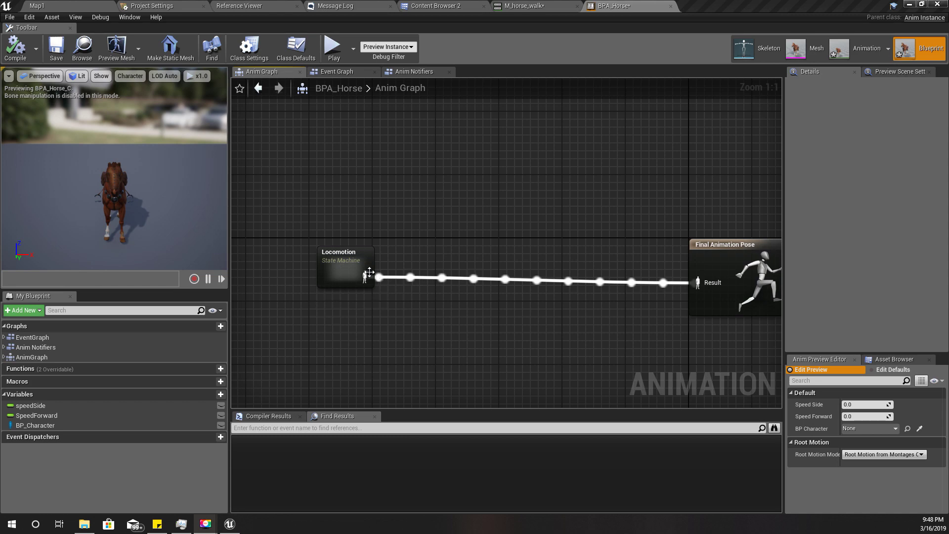
{"action": "left_click_drag", "start_coordinate": [369, 272], "coordinate": [404, 302]}
{"action": "type", "text": "tra"}
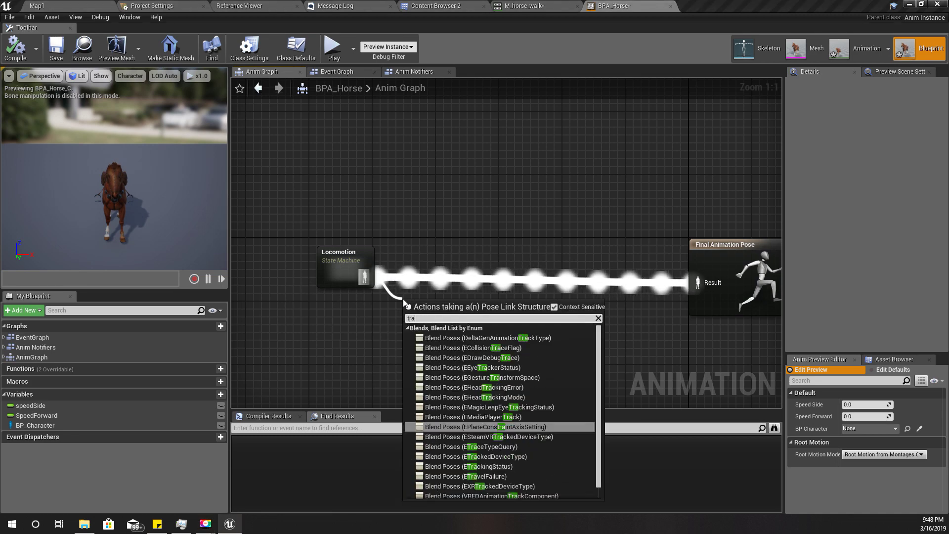
{"action": "type", "text": "ns"}
{"action": "right_click", "coordinate": [385, 315]}
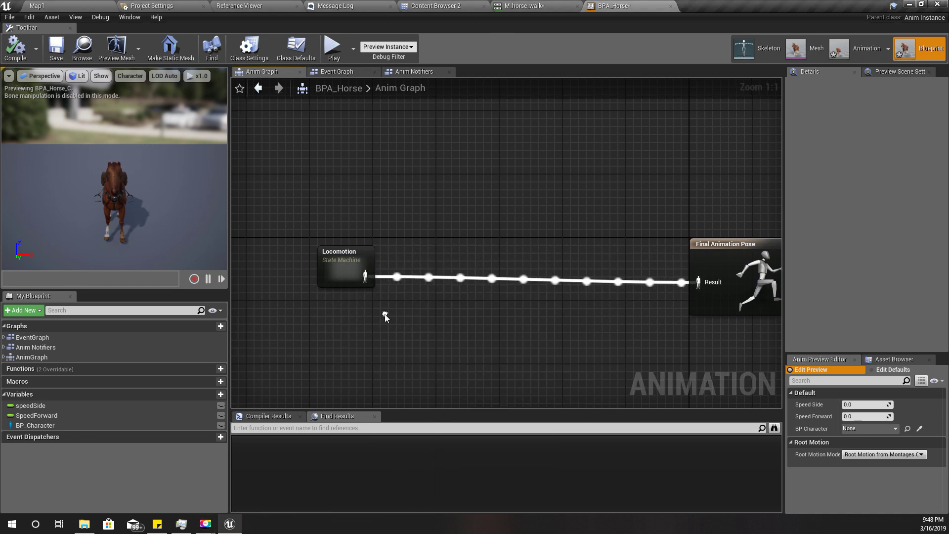
Search the graph's actions for "transform" and add a Transform (Modify) Bone node below the Locomotion node
{"action": "right_click", "coordinate": [385, 315]}
{"action": "type", "text": "trans"}
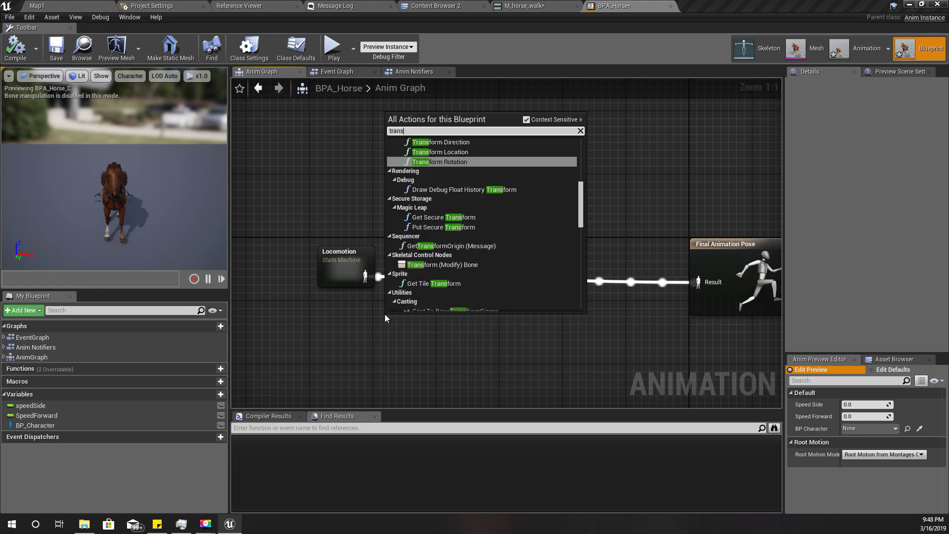
{"action": "type", "text": "form"}
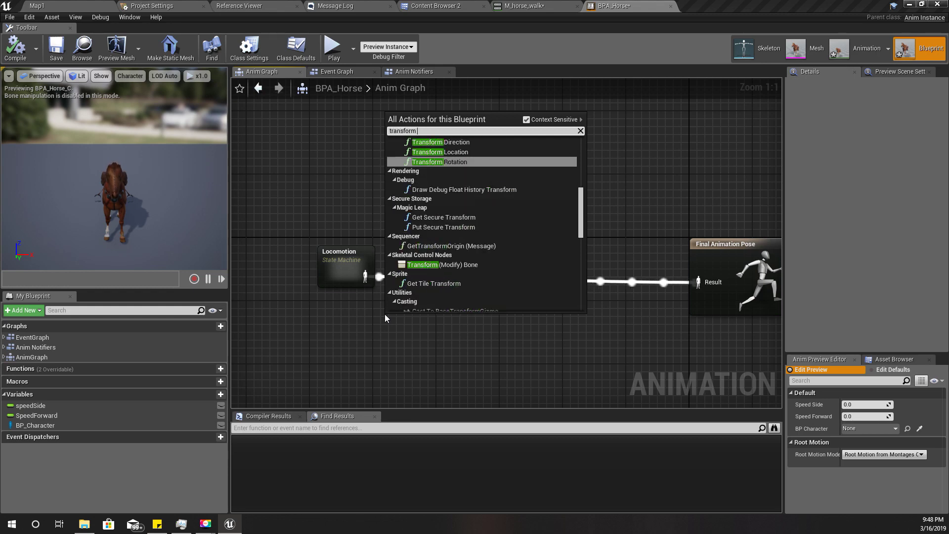
{"action": "key", "text": "Down"}
{"action": "key", "text": "Down"}
{"action": "key", "text": "Down"}
{"action": "key", "text": "Down"}
{"action": "key", "text": "Down"}
{"action": "key", "text": "Down"}
{"action": "key", "text": "Down"}
{"action": "key", "text": "Down"}
{"action": "key", "text": "Down"}
{"action": "key", "text": "Down"}
{"action": "key", "text": "Down"}
{"action": "key", "text": "Return"}
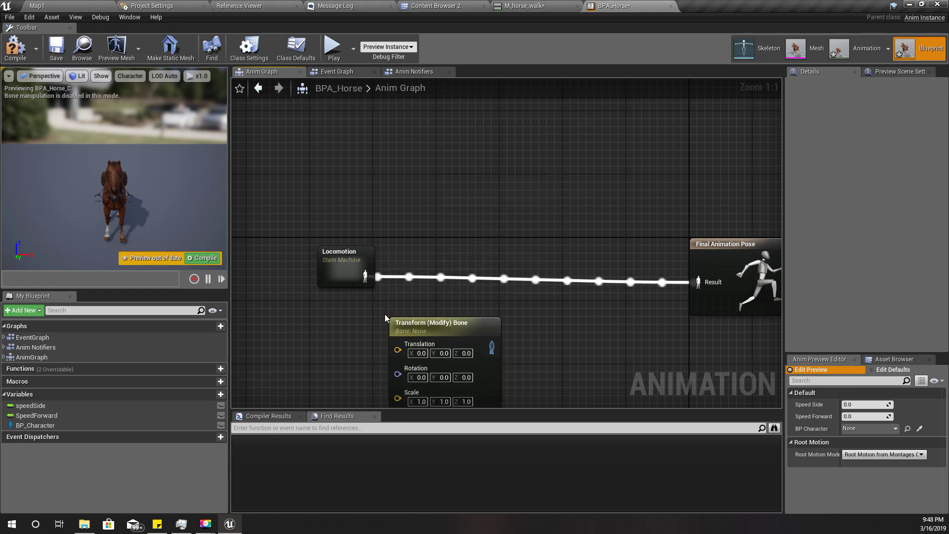
Place the Transform (Modify) Bone node between Locomotion and Final Animation Pose, and connect the Locomotion output to its Component Pose input
{"action": "right_click_drag", "start_coordinate": [456, 336], "coordinate": [430, 210]}
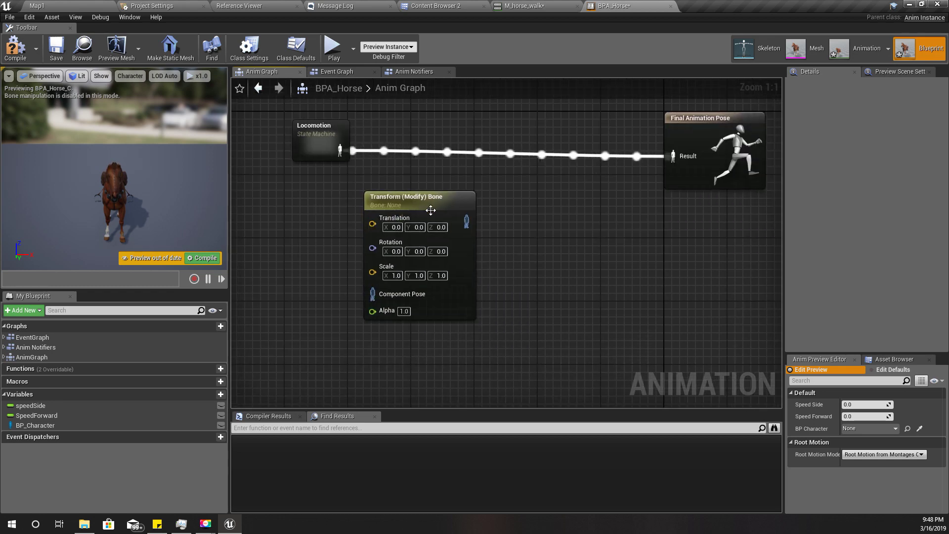
{"action": "left_click_drag", "start_coordinate": [430, 210], "coordinate": [493, 201]}
{"action": "left_click_drag", "start_coordinate": [340, 150], "coordinate": [440, 289]}
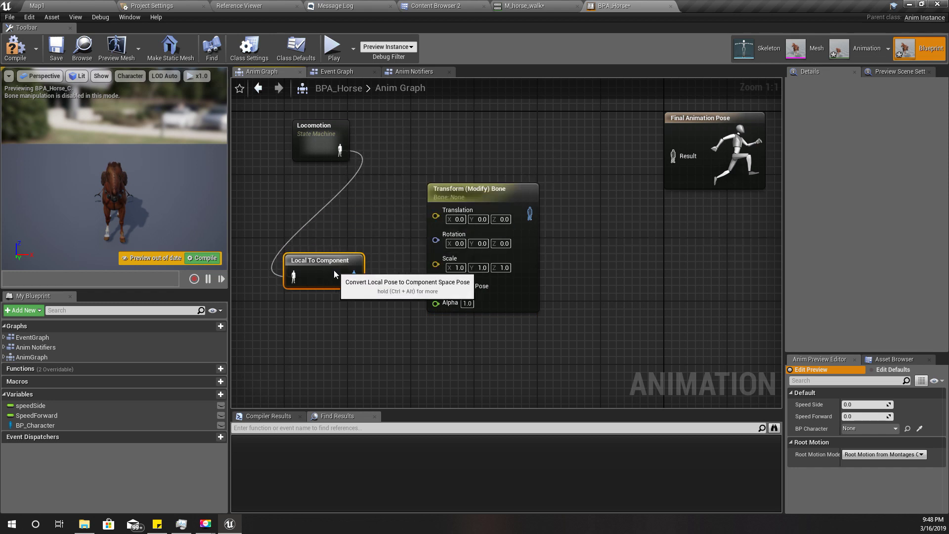
Connect the Transform (Modify) Bone node's output pose to the Result input of the Final Animation Pose
{"action": "right_click_drag", "start_coordinate": [334, 275], "coordinate": [287, 314]}
{"action": "left_click", "coordinate": [502, 254]}
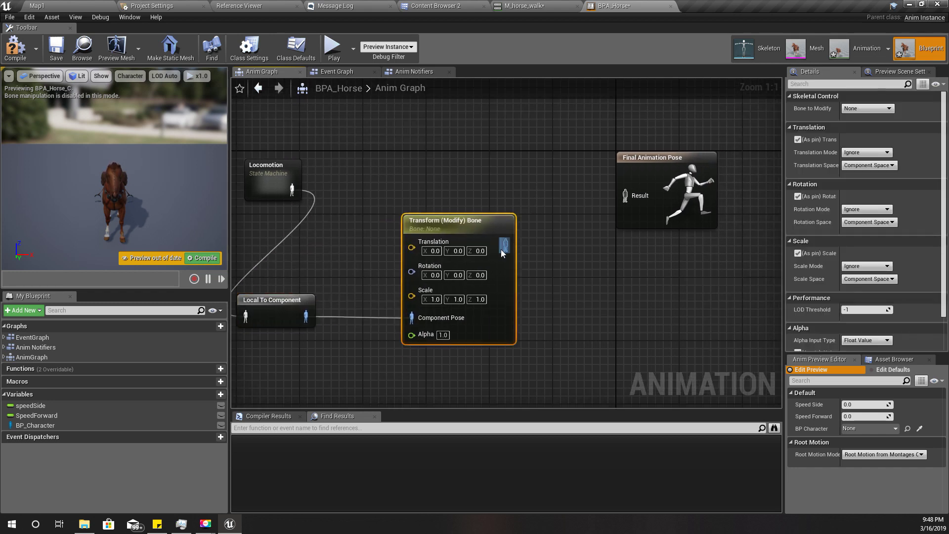
{"action": "left_click_drag", "start_coordinate": [502, 253], "coordinate": [641, 195]}
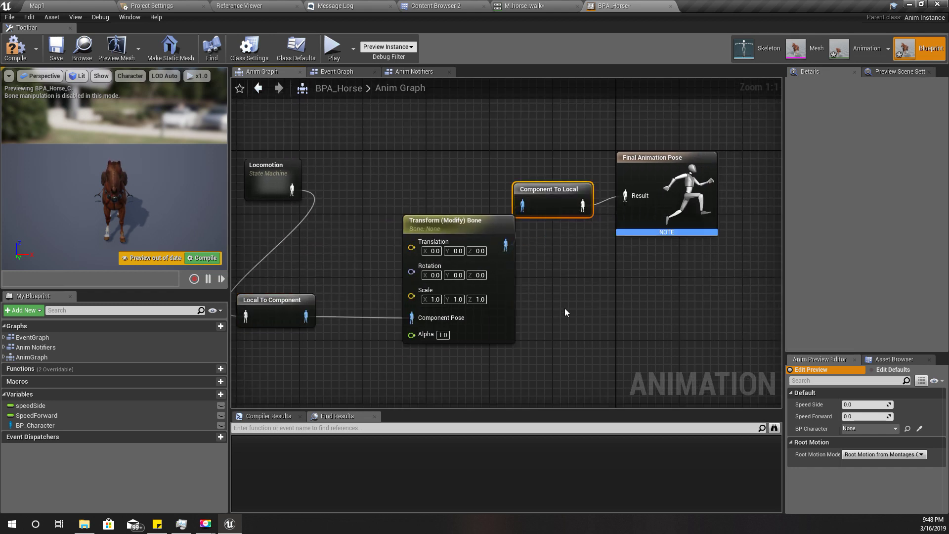
Rearrange the Locomotion, Local To Component and Transform (Modify) Bone nodes into a tidy row leading to Component To Local
{"action": "right_click_drag", "start_coordinate": [564, 307], "coordinate": [709, 274]}
{"action": "left_click", "coordinate": [469, 196]}
{"action": "left_click_drag", "start_coordinate": [365, 143], "coordinate": [253, 174]}
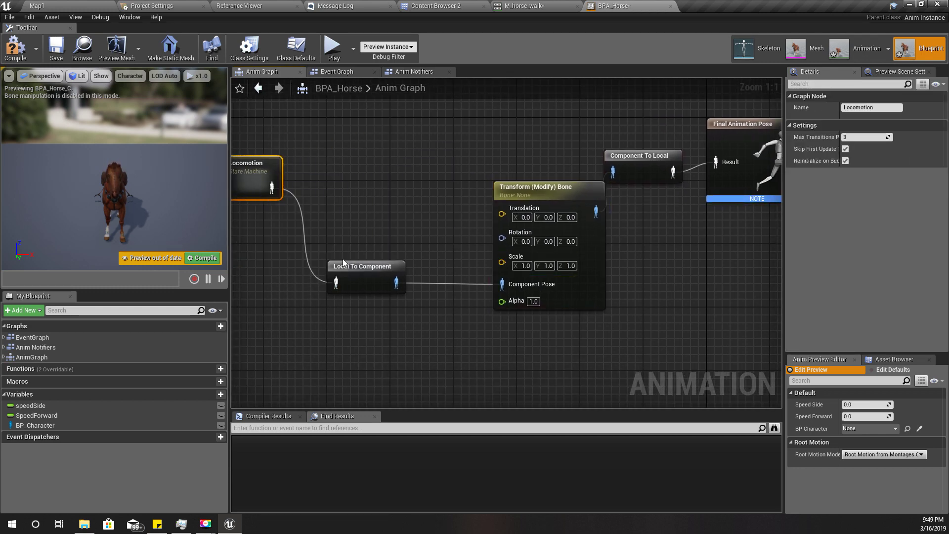
{"action": "left_click_drag", "start_coordinate": [343, 263], "coordinate": [336, 168]}
{"action": "left_click_drag", "start_coordinate": [514, 171], "coordinate": [466, 170]}
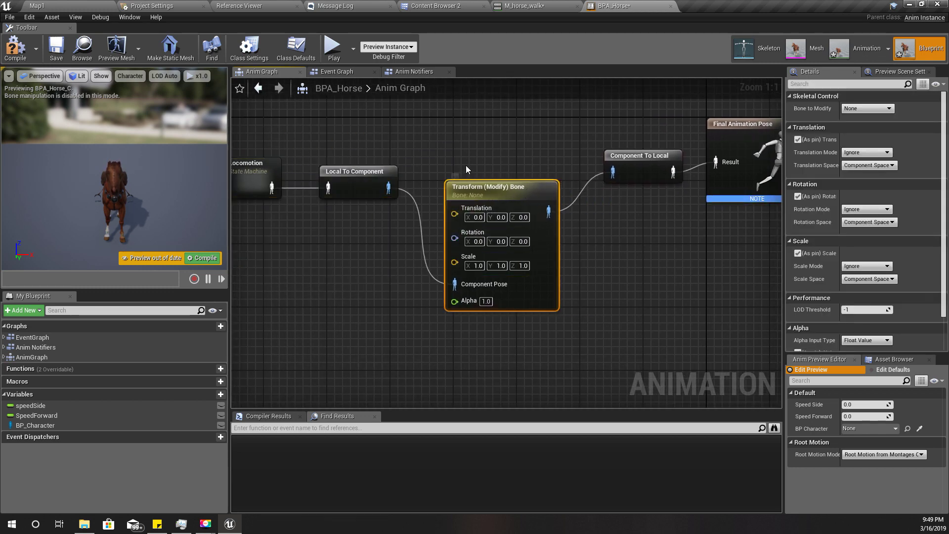
Copy the name of the horse-Spine1 bone from the M_horse_walk skeleton and return to BPA_Horse
{"action": "left_click", "coordinate": [549, 6]}
{"action": "right_click", "coordinate": [72, 114]}
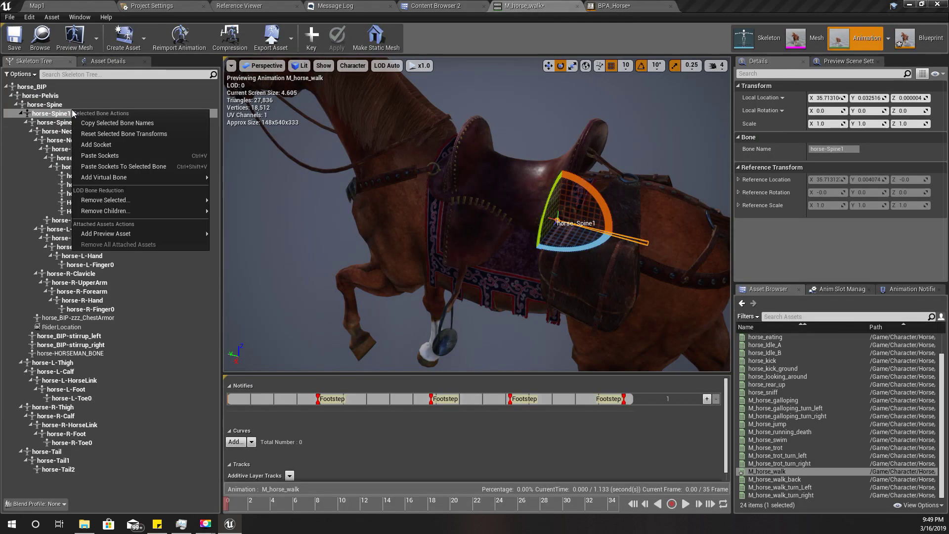
{"action": "left_click", "coordinate": [103, 125]}
{"action": "left_click", "coordinate": [643, 7]}
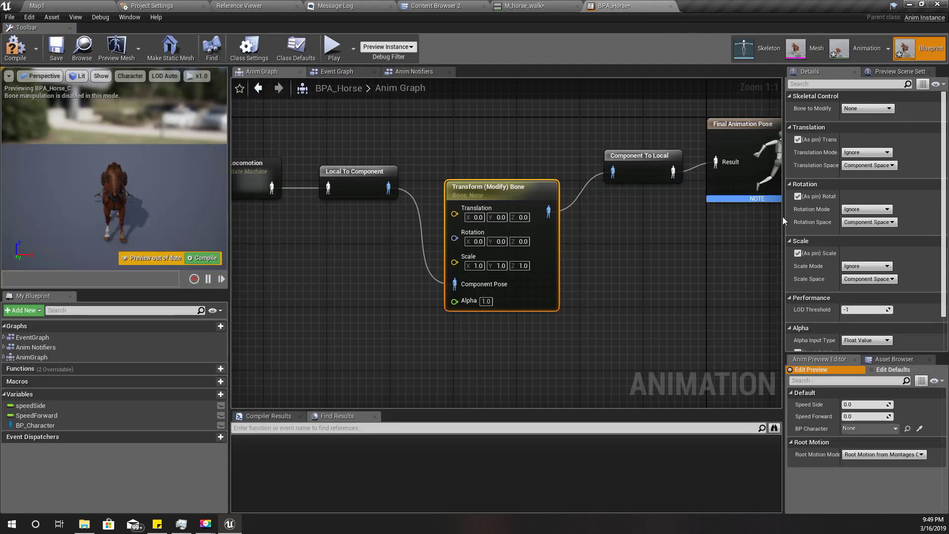
Set the Transform (Modify) Bone node's Bone to Modify to horse-Spine2
{"action": "right_click_drag", "start_coordinate": [770, 292], "coordinate": [607, 314]}
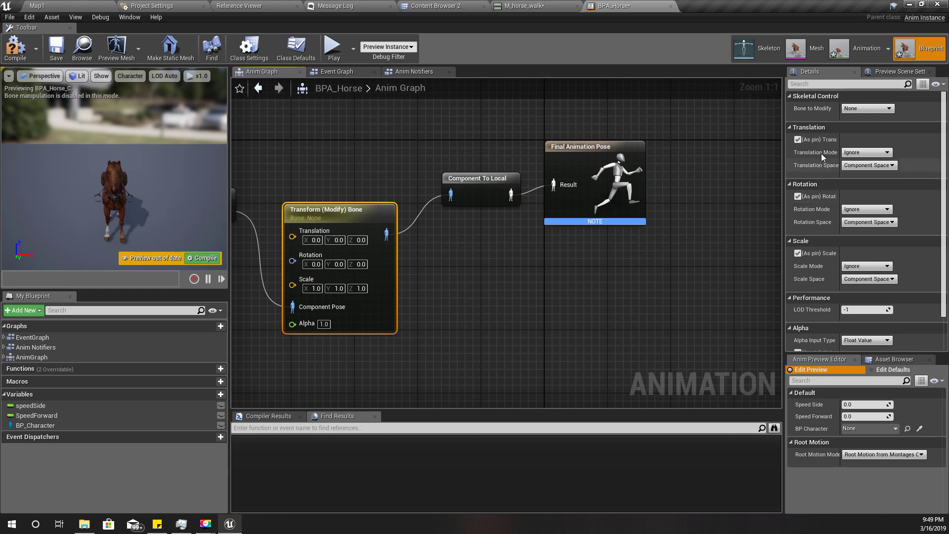
{"action": "left_click", "coordinate": [864, 108]}
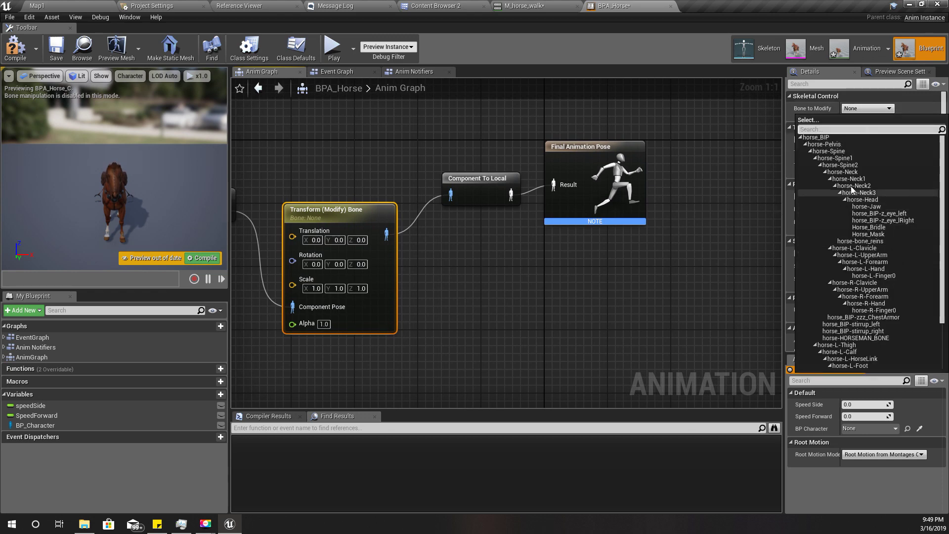
{"action": "left_click", "coordinate": [851, 165]}
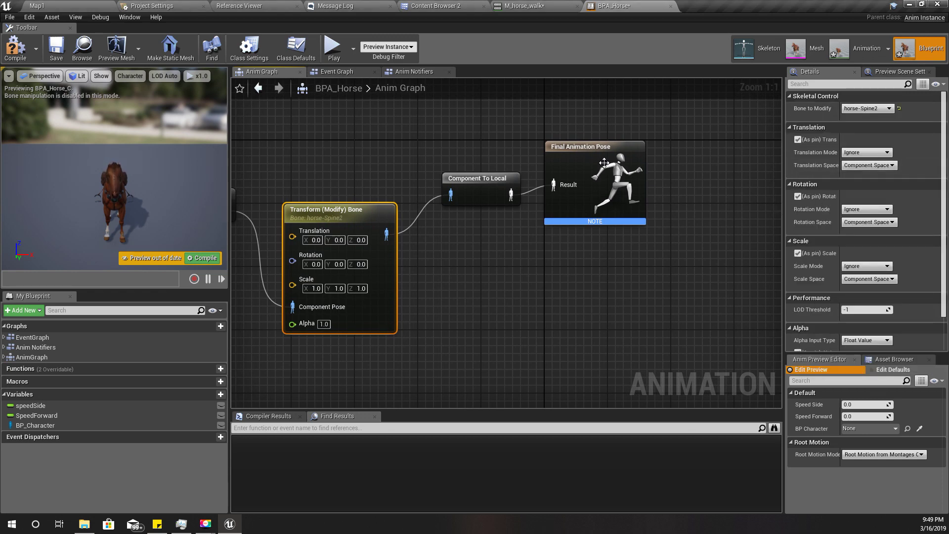
Review the Rotation Mode and Rotation Space options of the Transform (Modify) Bone node
{"action": "right_click_drag", "start_coordinate": [500, 313], "coordinate": [632, 305]}
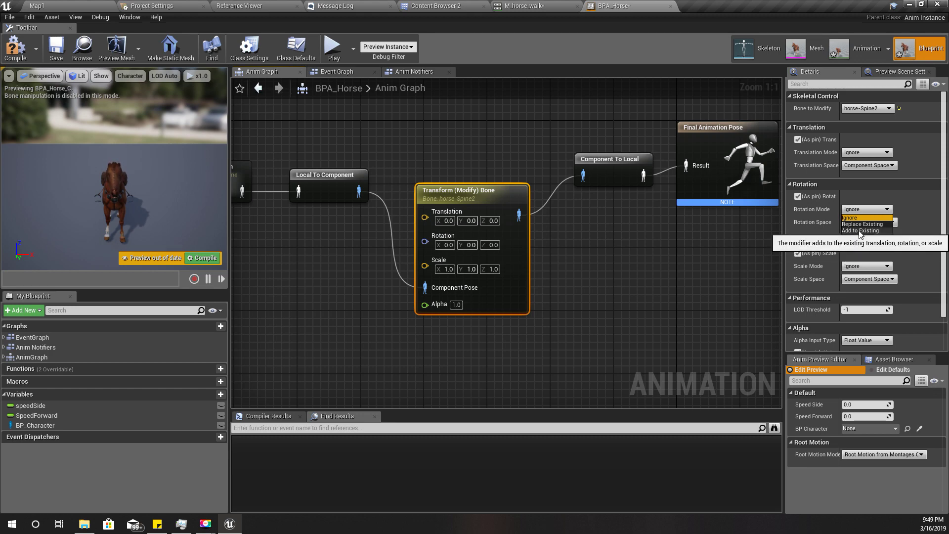
{"action": "left_click", "coordinate": [922, 205]}
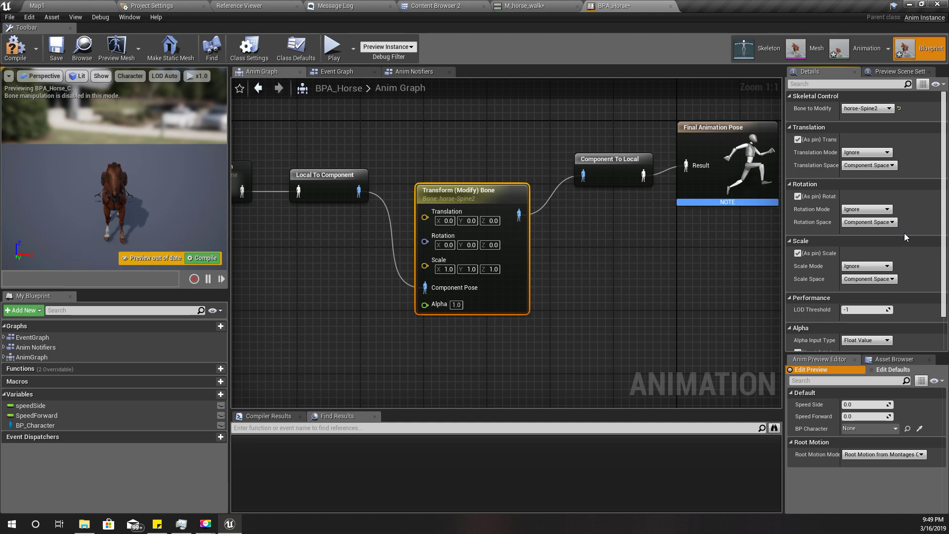
{"action": "left_click", "coordinate": [866, 209]}
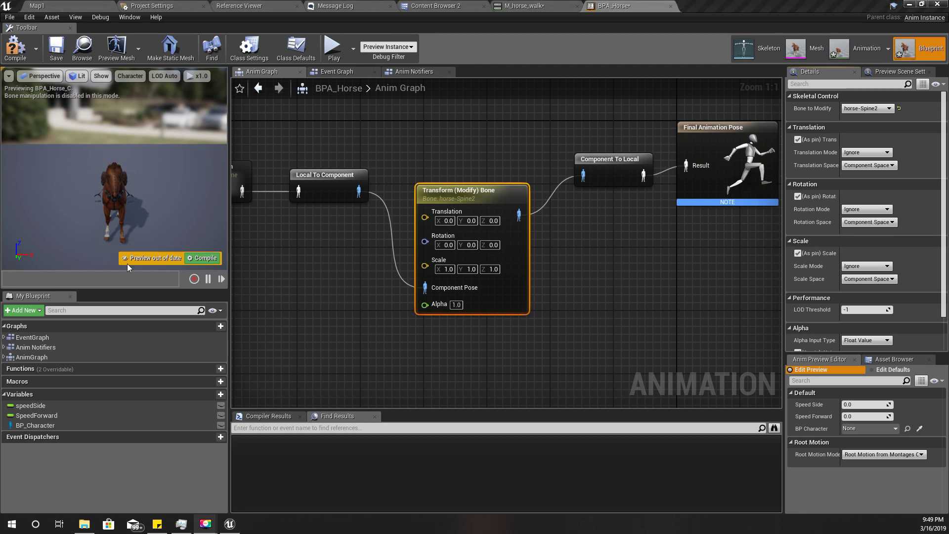
{"action": "left_click", "coordinate": [867, 222]}
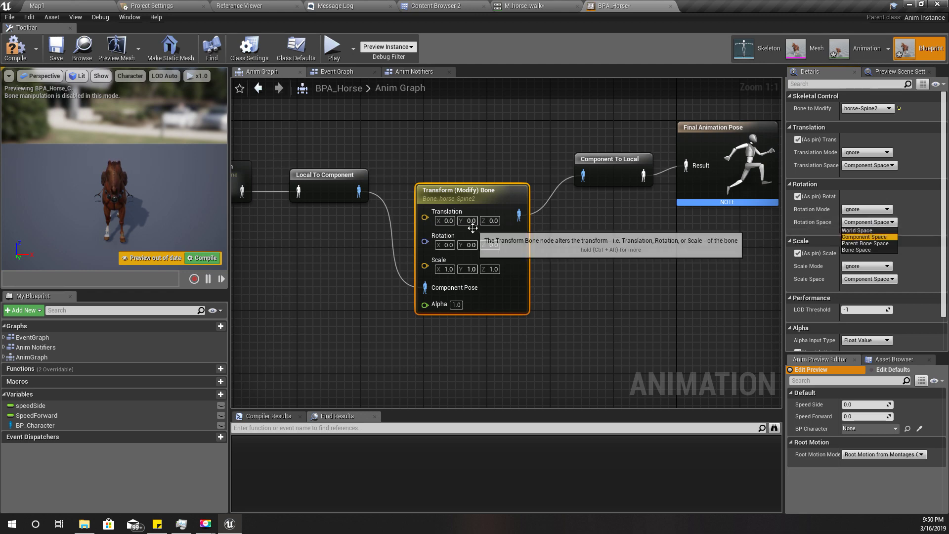
{"action": "left_click", "coordinate": [695, 278]}
{"action": "left_click", "coordinate": [695, 277]}
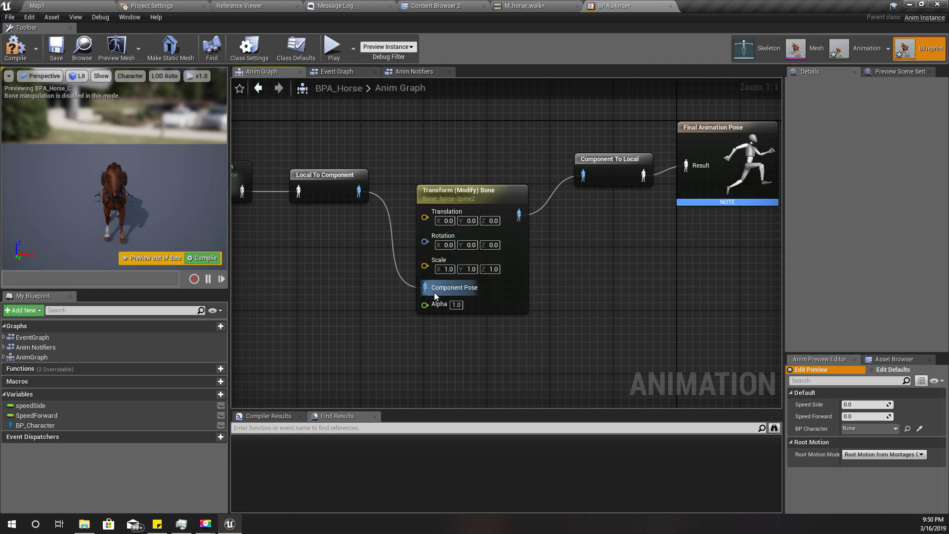
{"action": "right_click_drag", "start_coordinate": [352, 283], "coordinate": [417, 291]}
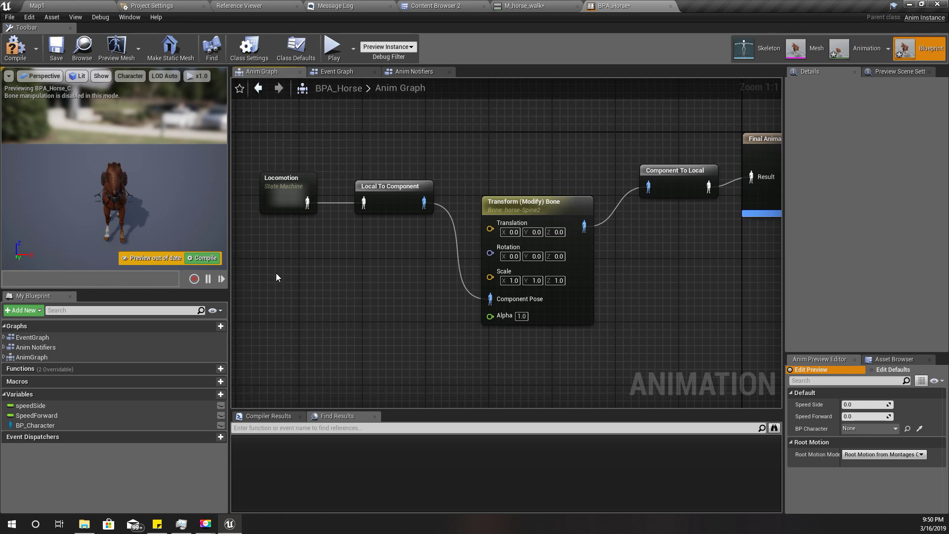
{"action": "left_click", "coordinate": [558, 201]}
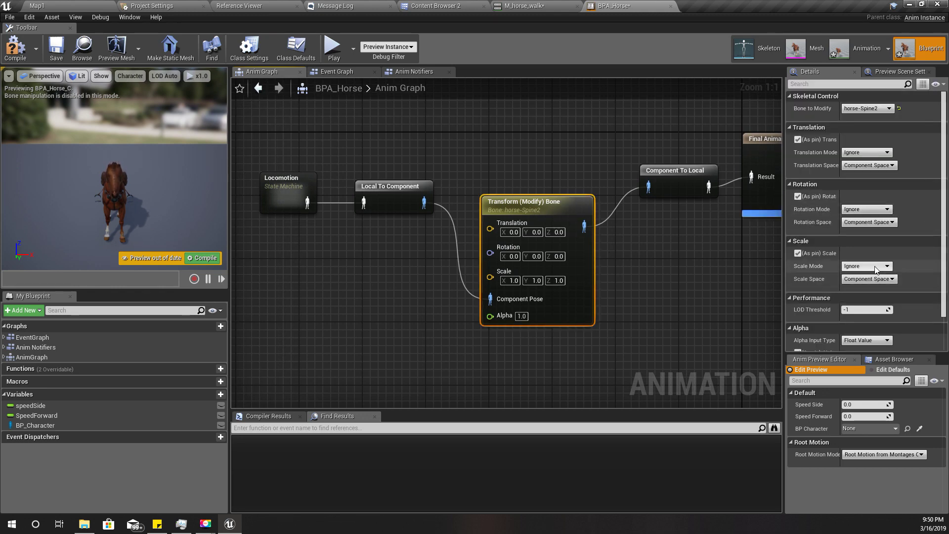
{"action": "left_click", "coordinate": [862, 222]}
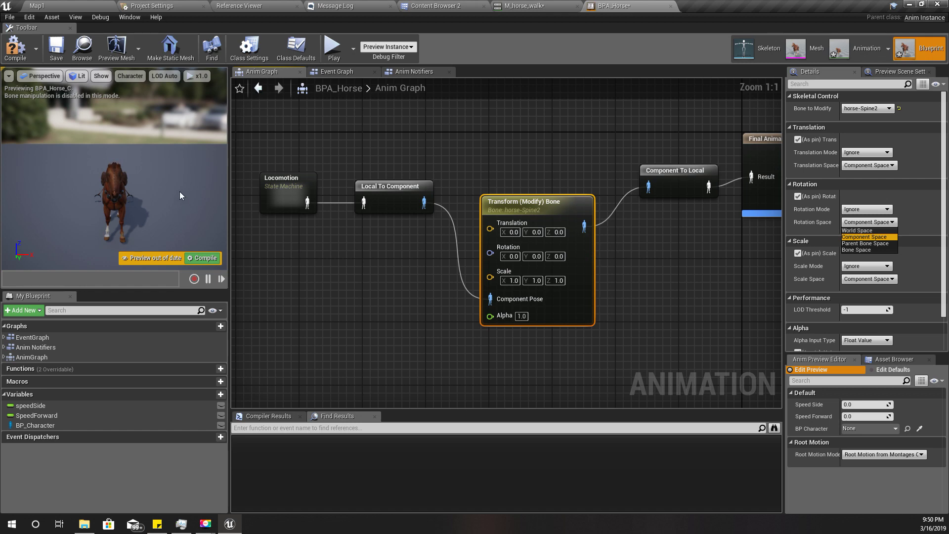
Widen the preview viewport and turn the view to look at the horse from behind
{"action": "right_click_drag", "start_coordinate": [179, 196], "coordinate": [128, 202]}
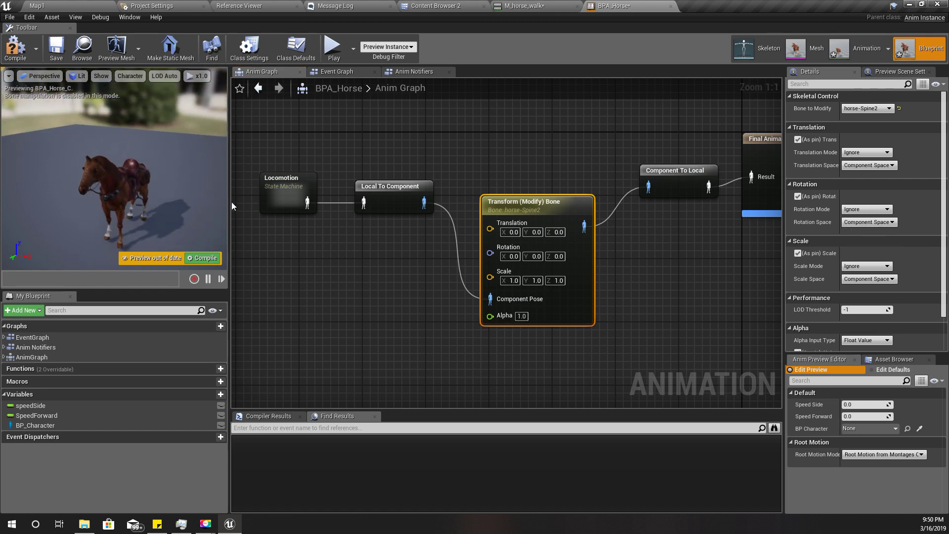
{"action": "left_click_drag", "start_coordinate": [230, 200], "coordinate": [384, 201]}
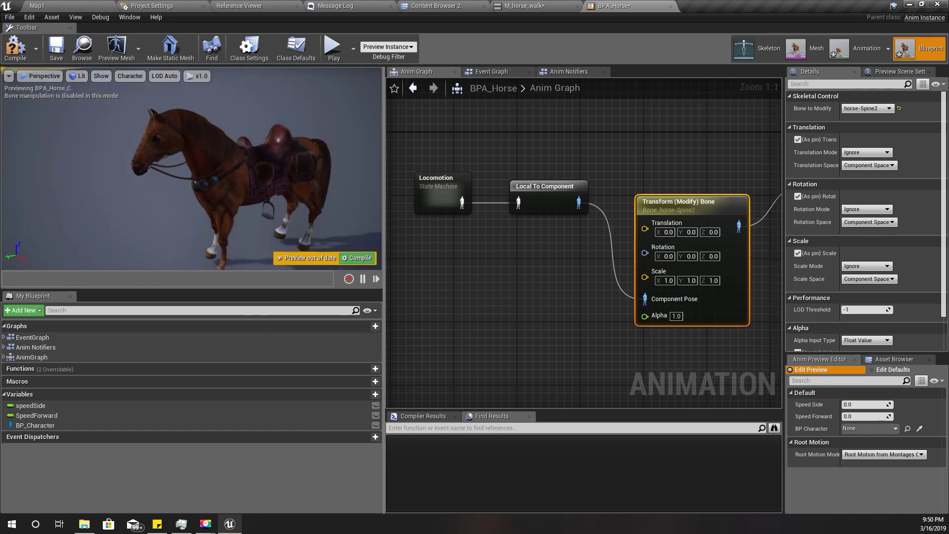
{"action": "mouse_move", "coordinate": [198, 173]}
{"action": "right_mouse_down"}
{"action": "mouse_move", "coordinate": [163, 173]}
{"action": "mouse_move", "coordinate": [198, 191]}
{"action": "mouse_move", "coordinate": [232, 185]}
{"action": "mouse_move", "coordinate": [197, 185]}
{"action": "right_mouse_up"}
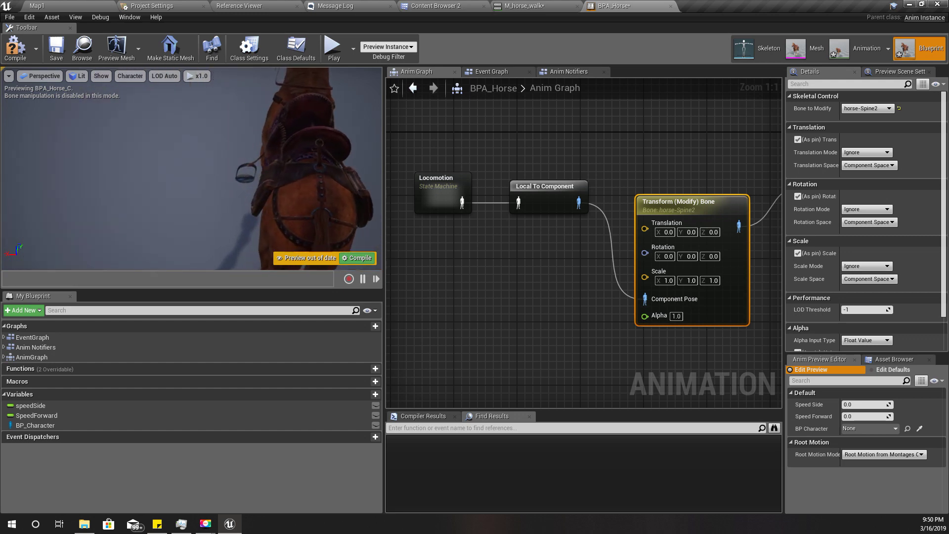
Set the Transform (Modify) Bone node's X rotation to 45 and compile BPA_Horse
{"action": "mouse_move", "coordinate": [290, 127]}
{"action": "right_mouse_down"}
{"action": "mouse_move", "coordinate": [317, 124]}
{"action": "mouse_move", "coordinate": [307, 168]}
{"action": "mouse_move", "coordinate": [309, 131]}
{"action": "mouse_move", "coordinate": [321, 129]}
{"action": "mouse_move", "coordinate": [302, 141]}
{"action": "mouse_move", "coordinate": [282, 121]}
{"action": "right_mouse_up"}
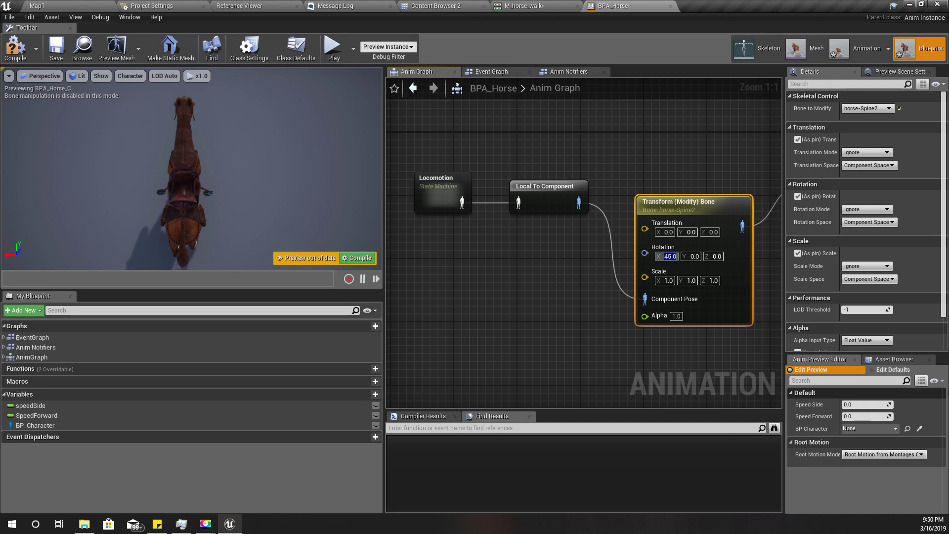
{"action": "left_click", "coordinate": [16, 58]}
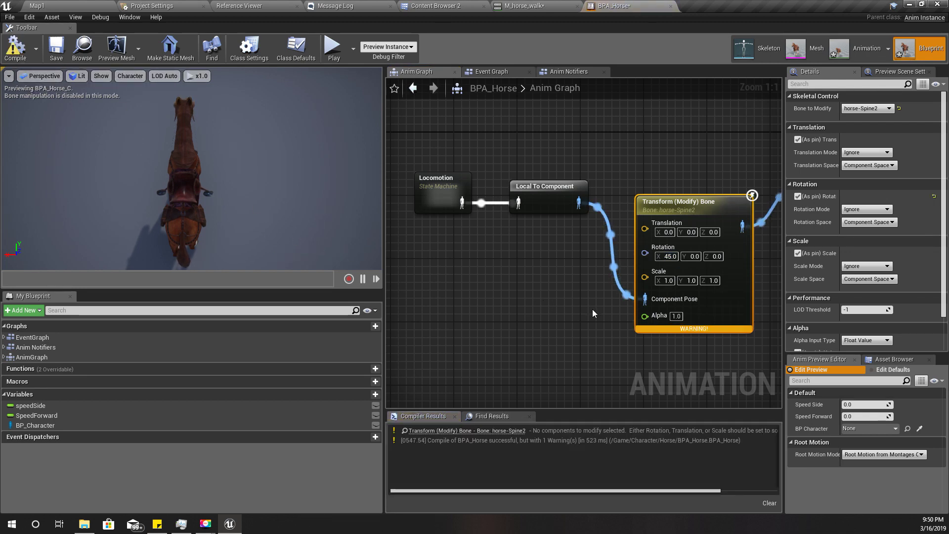
Set the node's Rotation Mode to Add to Existing and check the horse's pose from the side in the preview
{"action": "left_click", "coordinate": [867, 210]}
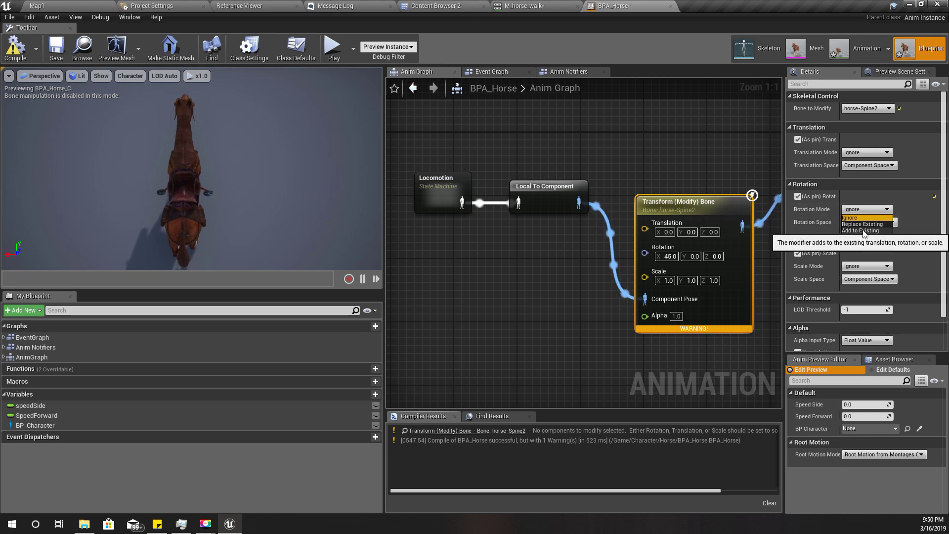
{"action": "left_click", "coordinate": [861, 231]}
{"action": "right_click_drag", "start_coordinate": [222, 188], "coordinate": [99, 84]}
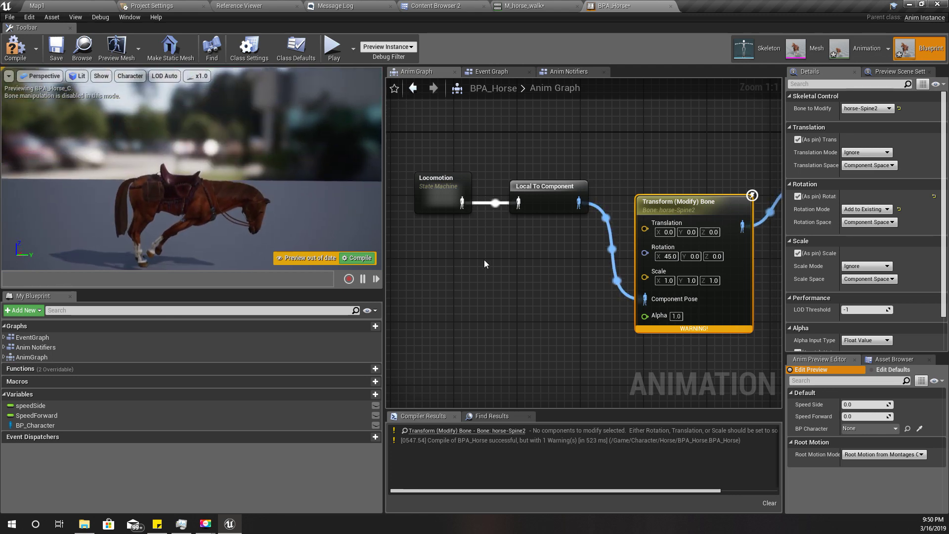
Test the node's X rotation at 0, 10 and 20, and reset it to 0
{"action": "left_click", "coordinate": [670, 256]}
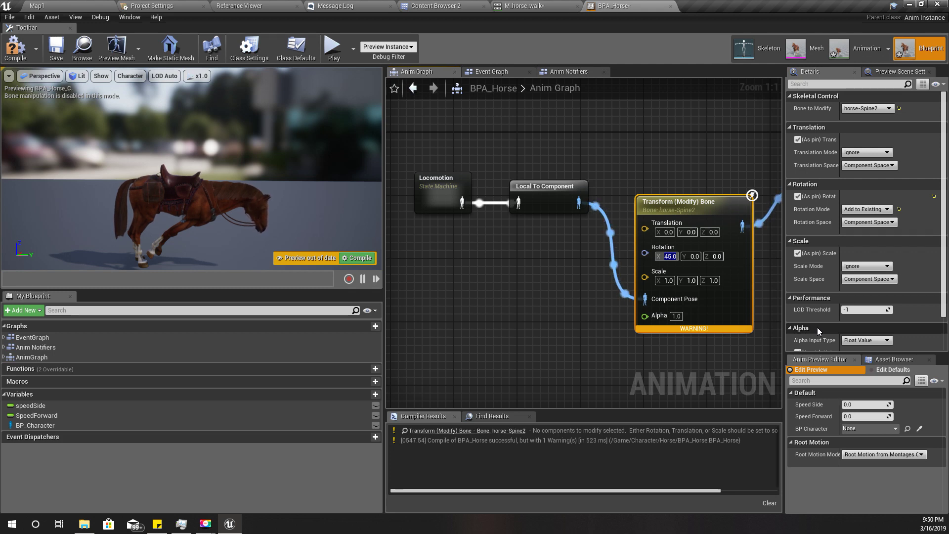
{"action": "type", "text": "0"}
{"action": "key", "text": "Return"}
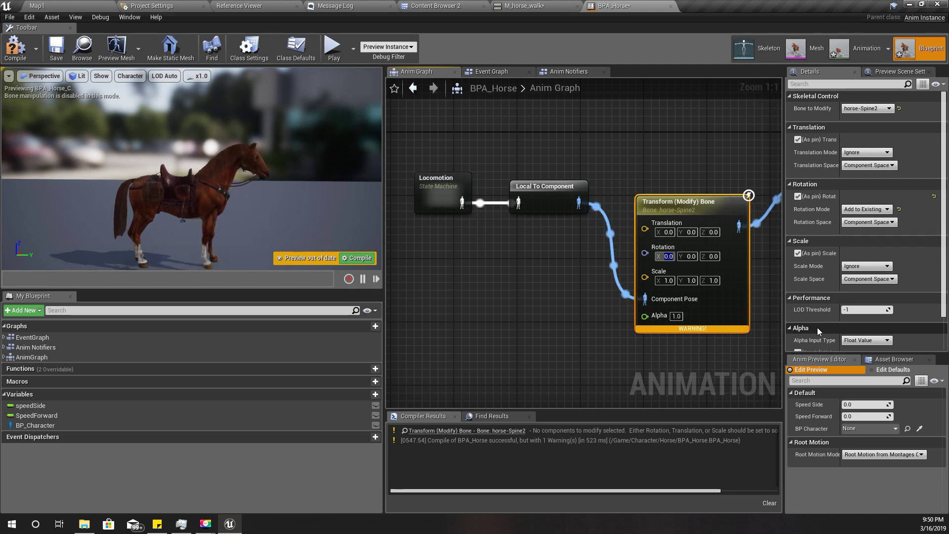
{"action": "type", "text": "10"}
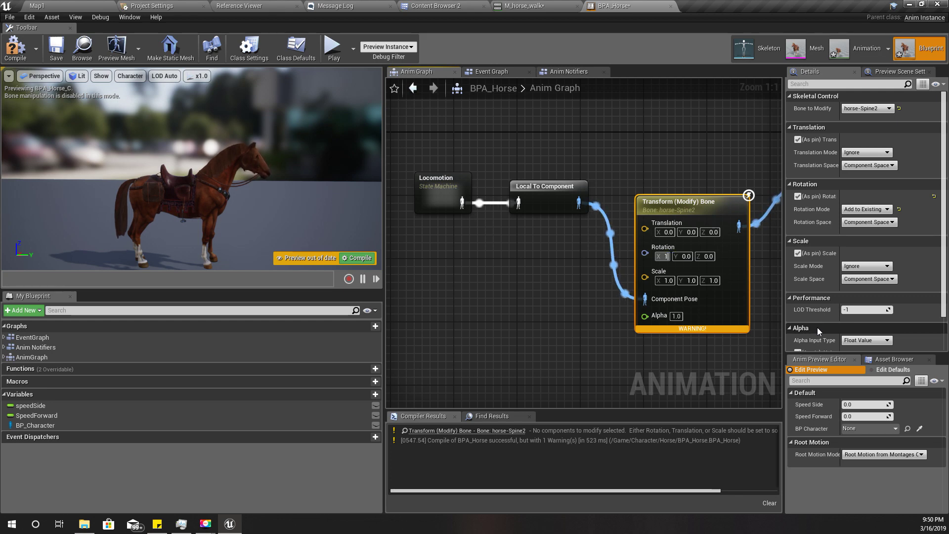
{"action": "key", "text": "Return"}
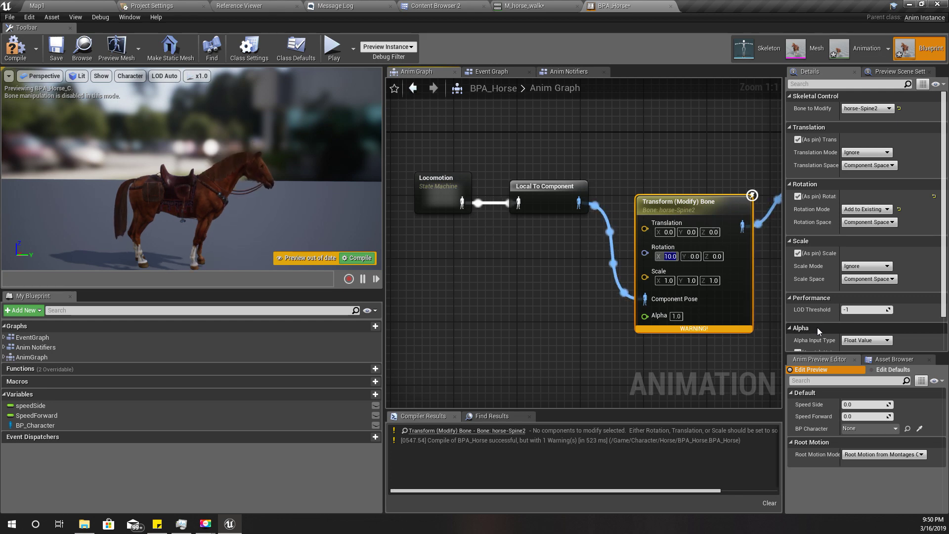
{"action": "type", "text": "20"}
{"action": "key", "text": "Return"}
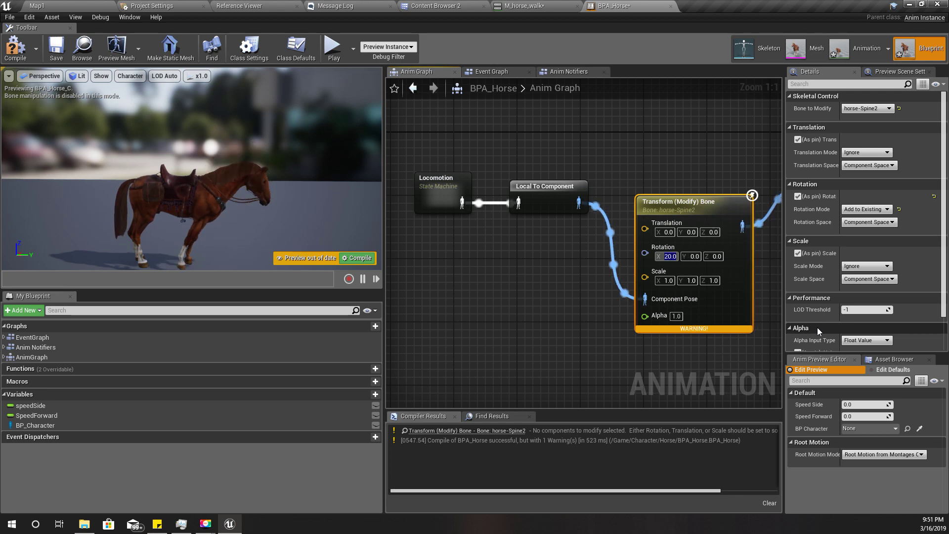
{"action": "type", "text": "0"}
{"action": "key", "text": "Return"}
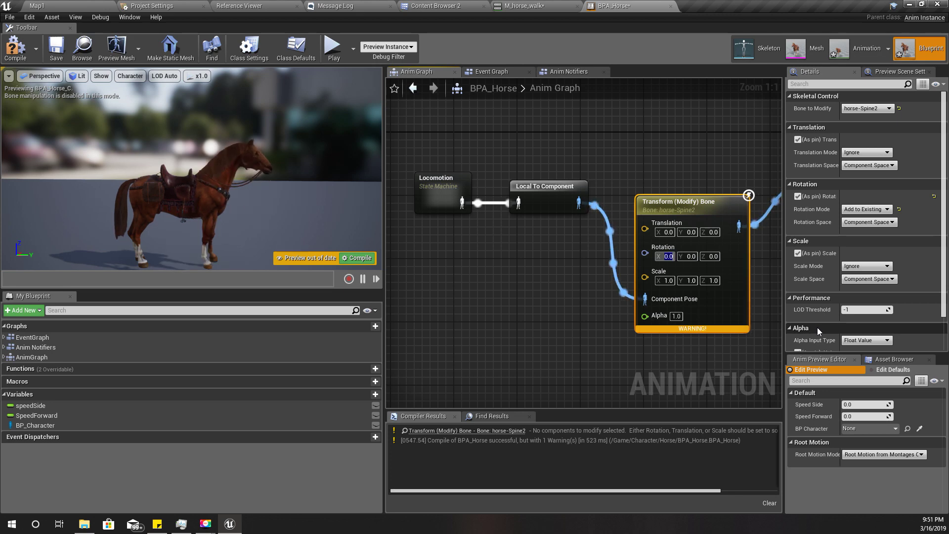
Try a Y rotation of 45 on the Transform (Modify) Bone node, inspect the horse, and reset it to 0
{"action": "key", "text": "Tab"}
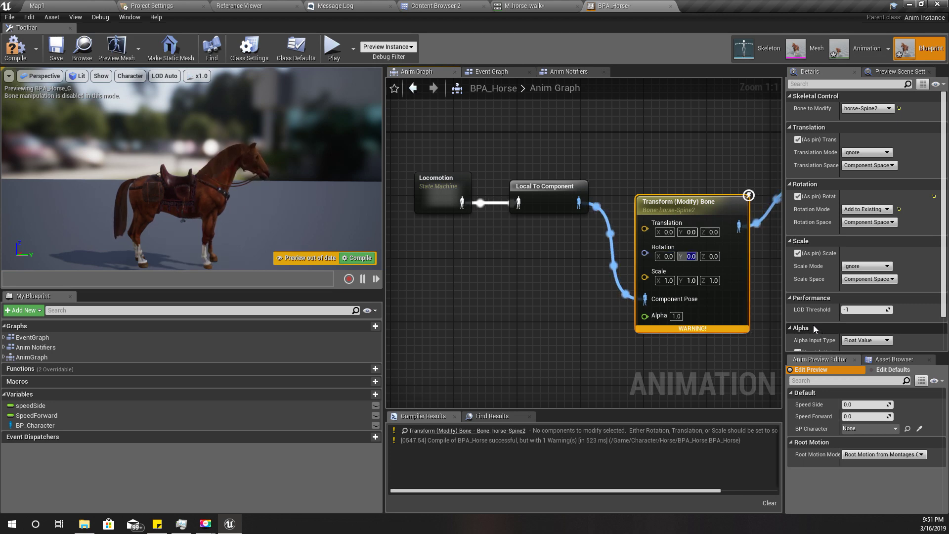
{"action": "type", "text": "45"}
{"action": "key", "text": "Return"}
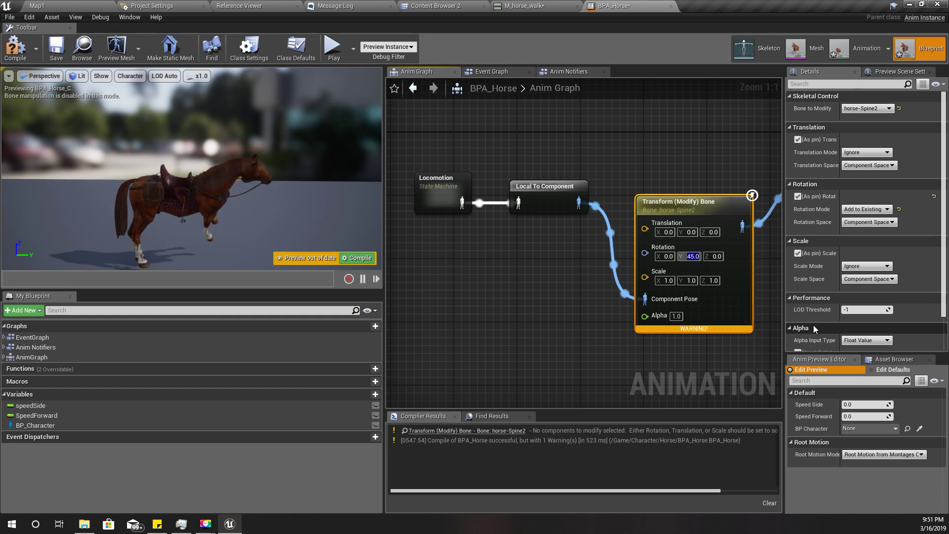
{"action": "mouse_move", "coordinate": [320, 209]}
{"action": "left_mouse_down", "text": "alt"}
{"action": "mouse_move", "coordinate": [227, 210]}
{"action": "mouse_move", "coordinate": [314, 202]}
{"action": "left_mouse_up", "text": "alt"}
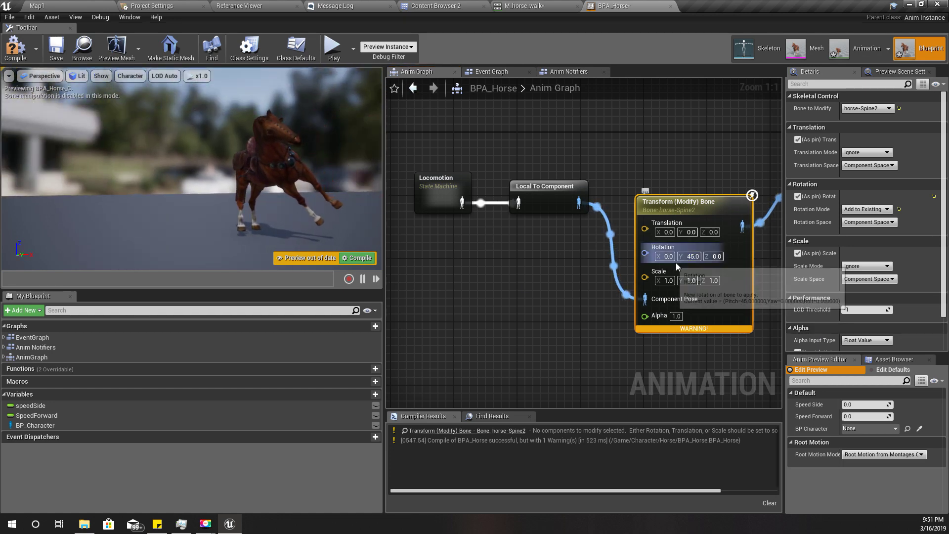
{"action": "left_click", "coordinate": [693, 257]}
{"action": "type", "text": "0"}
{"action": "key", "text": "Tab"}
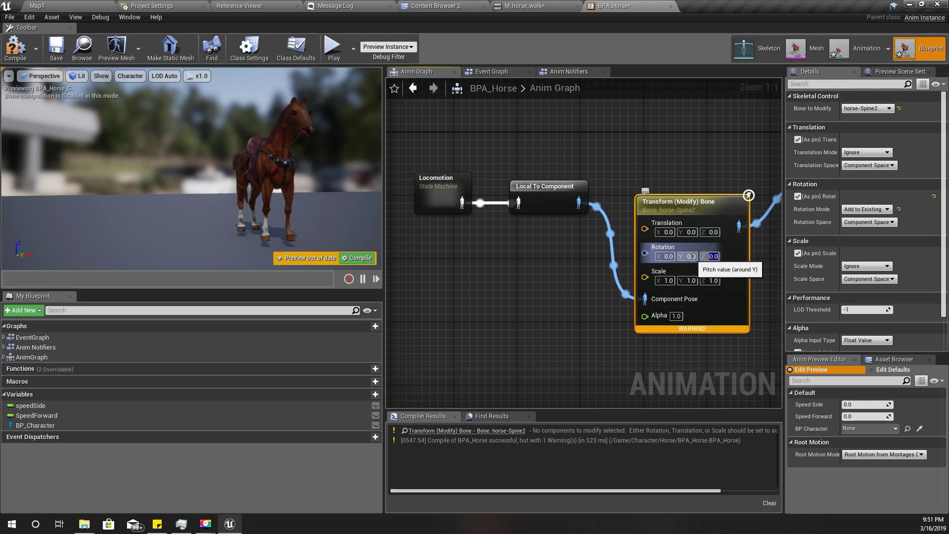
{"action": "right_click_drag", "start_coordinate": [297, 168], "coordinate": [361, 190]}
{"action": "left_click_drag", "start_coordinate": [316, 106], "coordinate": [331, 185]}
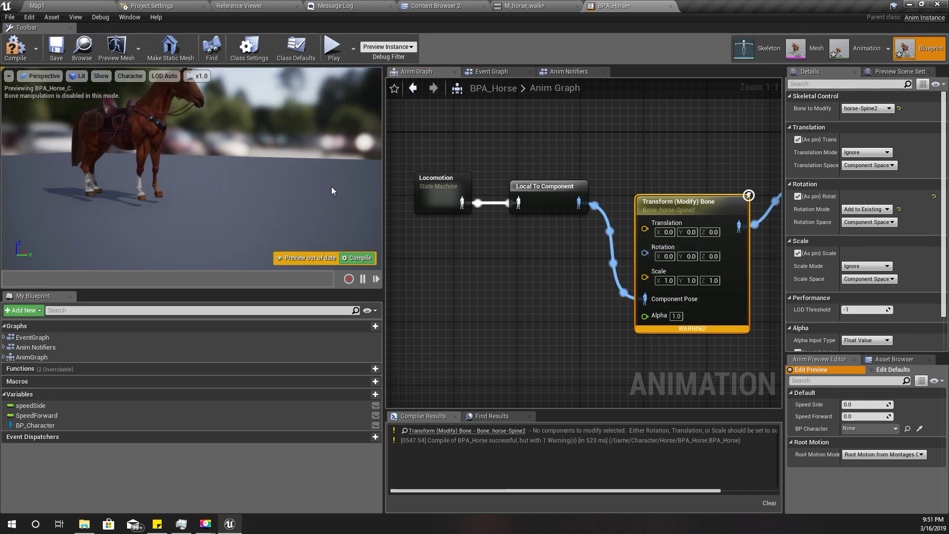
Test the Transform (Modify) Bone node's Z rotation at 20, 45 and -45, checking the horse's bend from behind and above
{"action": "left_click", "coordinate": [713, 256]}
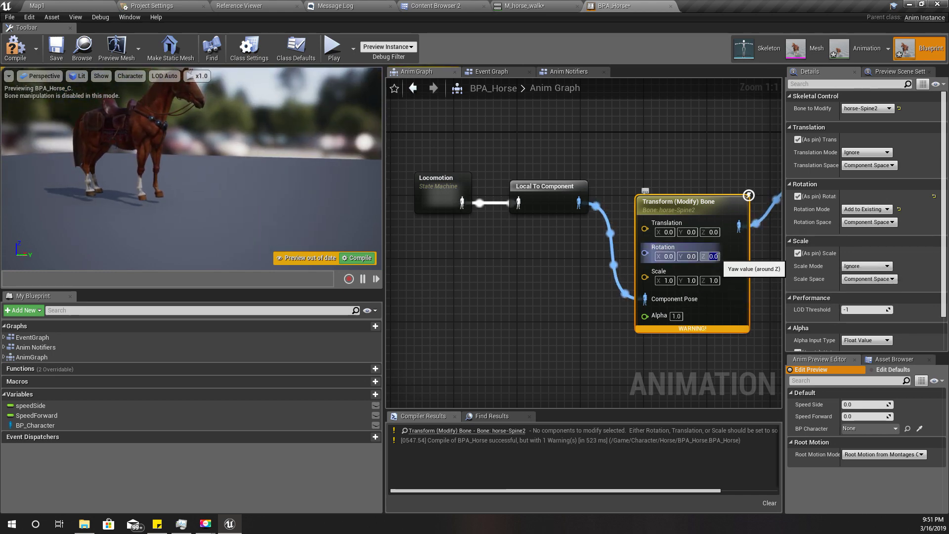
{"action": "type", "text": "20"}
{"action": "key", "text": "Return"}
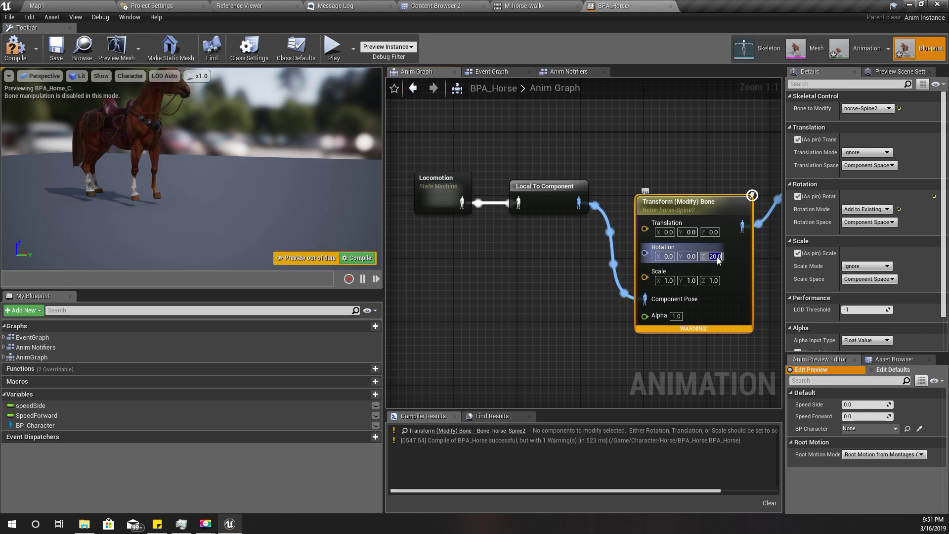
{"action": "left_click_drag", "start_coordinate": [223, 148], "coordinate": [271, 207], "text": "alt"}
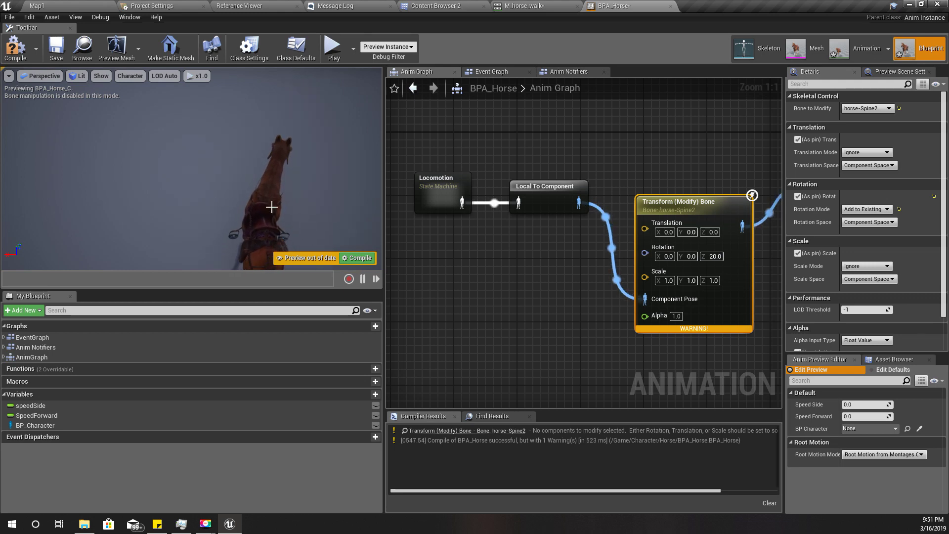
{"action": "left_click", "coordinate": [716, 255]}
{"action": "type", "text": "45"}
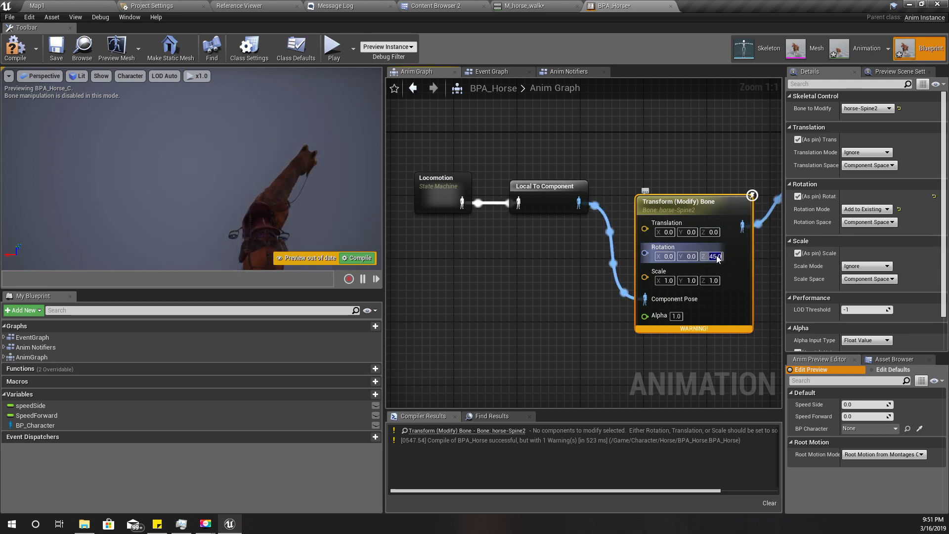
{"action": "key", "text": "Return"}
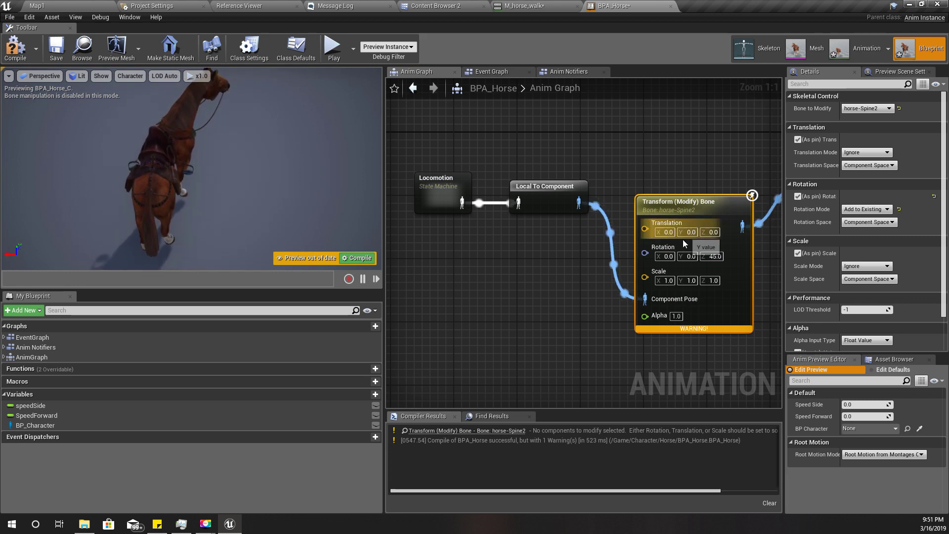
{"action": "left_click", "coordinate": [716, 256]}
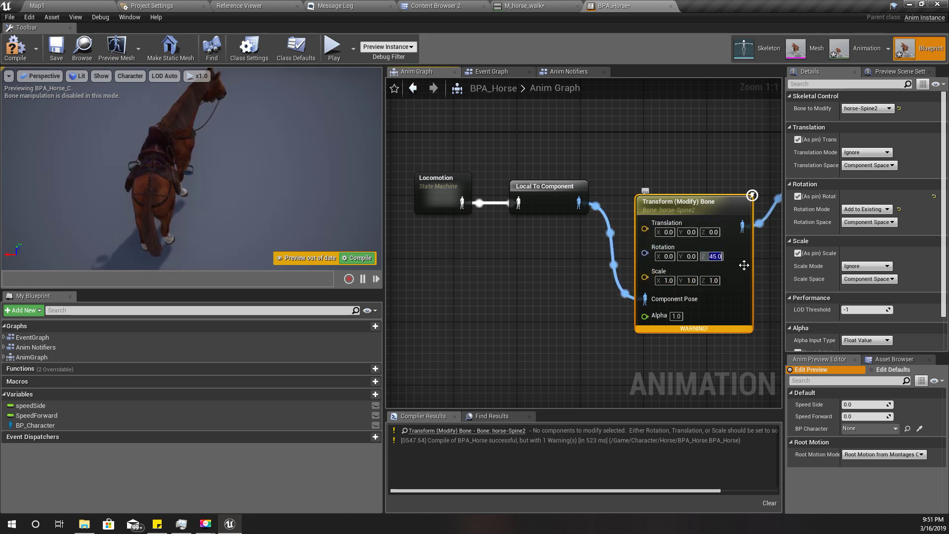
{"action": "type", "text": "-45"}
{"action": "key", "text": "Return"}
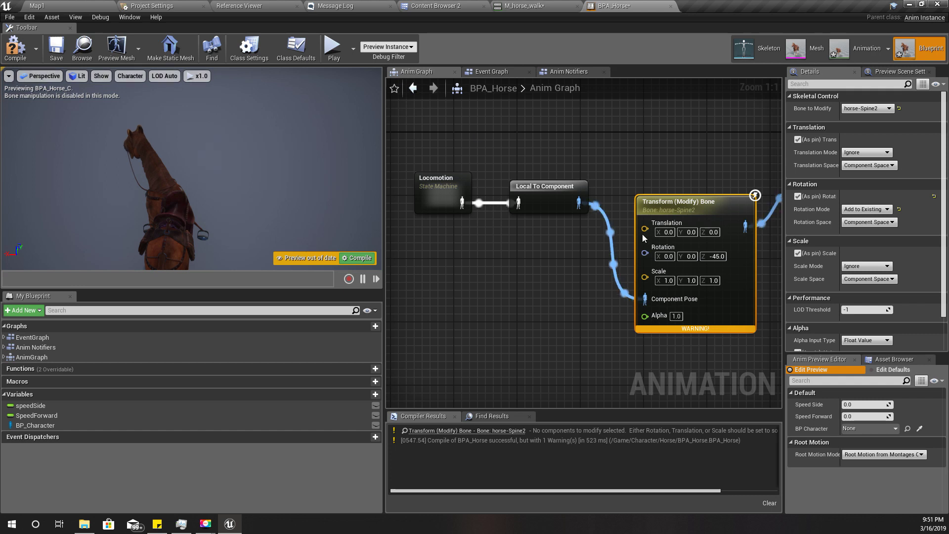
Split the Transform (Modify) Bone node's Rotation pin into separate X, Y and Z pins and move the node slightly up
{"action": "right_click", "coordinate": [644, 254]}
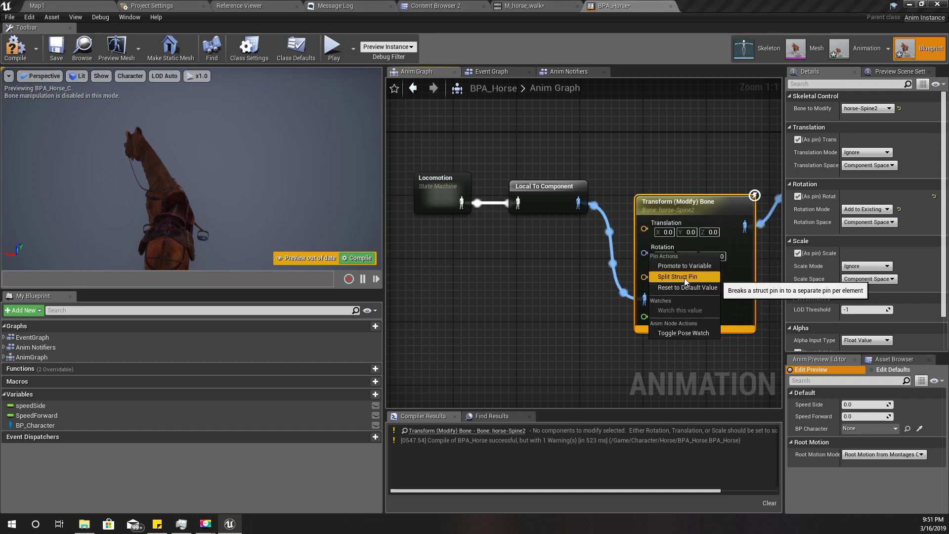
{"action": "left_click", "coordinate": [684, 278]}
{"action": "left_click_drag", "start_coordinate": [682, 203], "coordinate": [690, 172]}
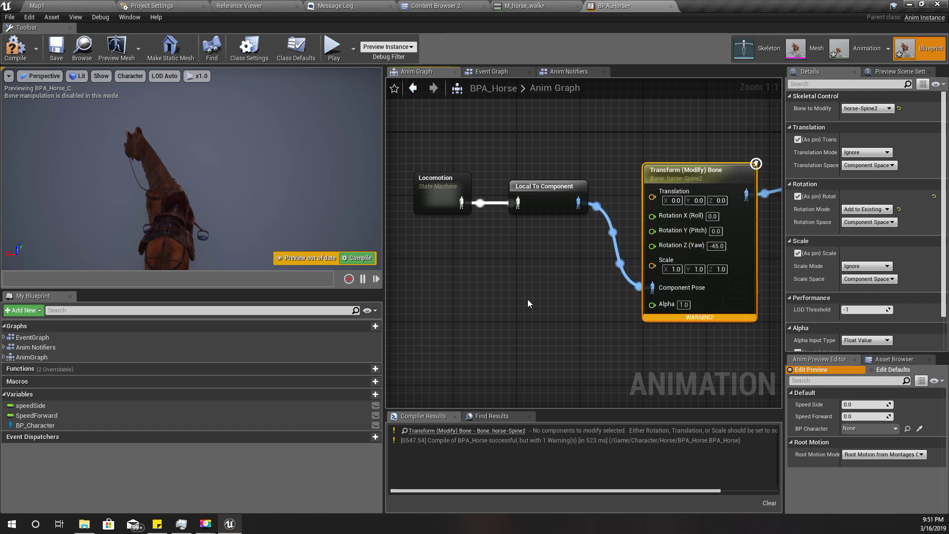
{"action": "mouse_move", "coordinate": [528, 300]}
{"action": "right_mouse_down"}
{"action": "mouse_move", "coordinate": [511, 295]}
{"action": "mouse_move", "coordinate": [525, 297]}
{"action": "right_mouse_up"}
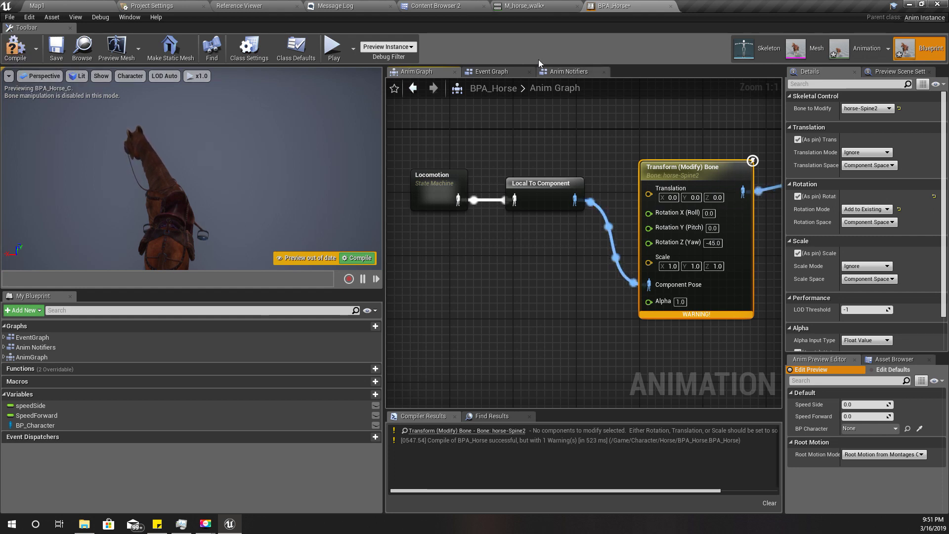
Examine in the Event Graph how Speed Side is calculated from the dot product with the right vector and the Lerp
{"action": "left_click", "coordinate": [491, 72]}
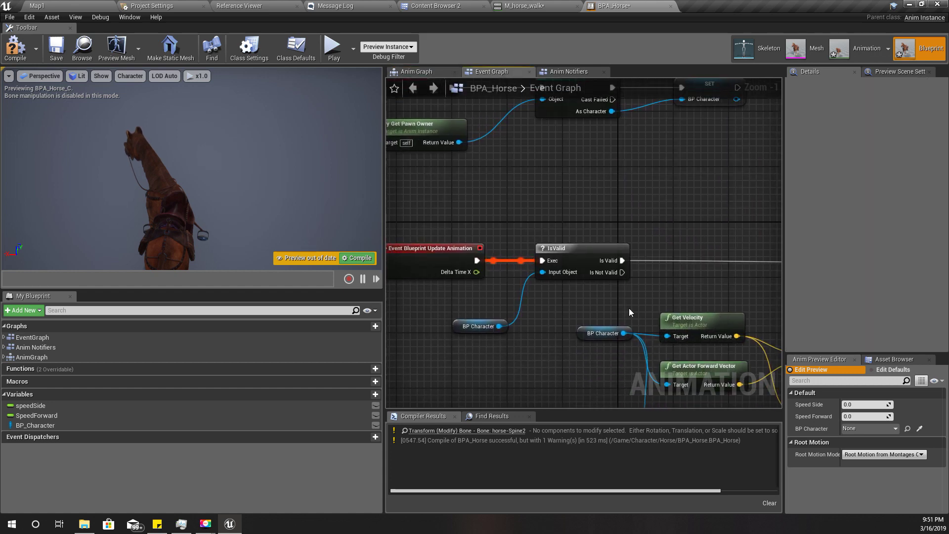
{"action": "right_click_drag", "start_coordinate": [638, 366], "coordinate": [358, 216]}
{"action": "scroll", "coordinate": [613, 294], "scroll_direction": "up", "scroll_amount": 1}
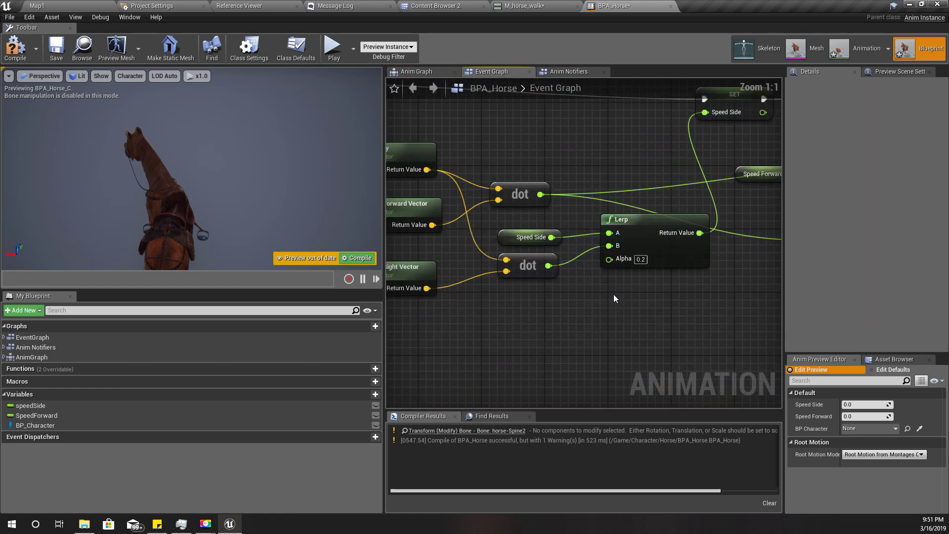
{"action": "right_click_drag", "start_coordinate": [599, 279], "coordinate": [490, 350]}
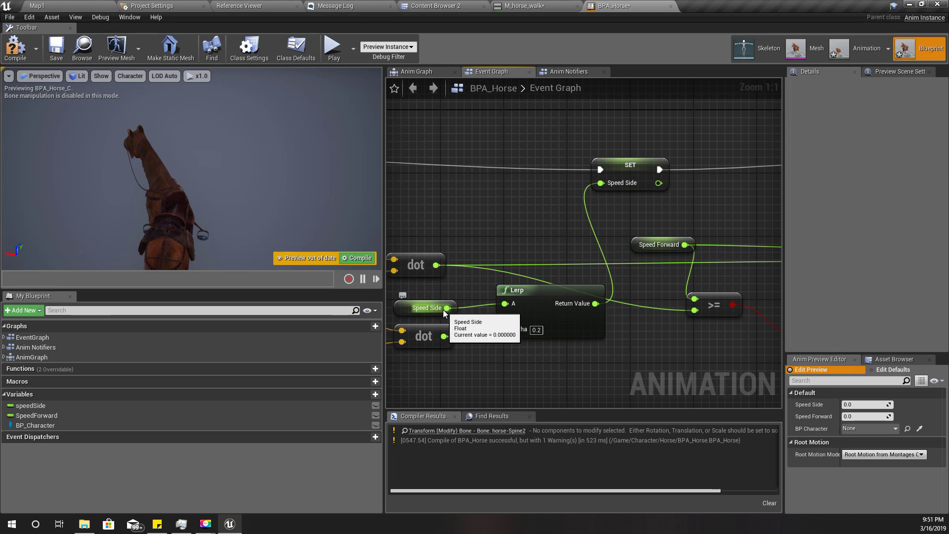
{"action": "right_click_drag", "start_coordinate": [666, 351], "coordinate": [781, 328]}
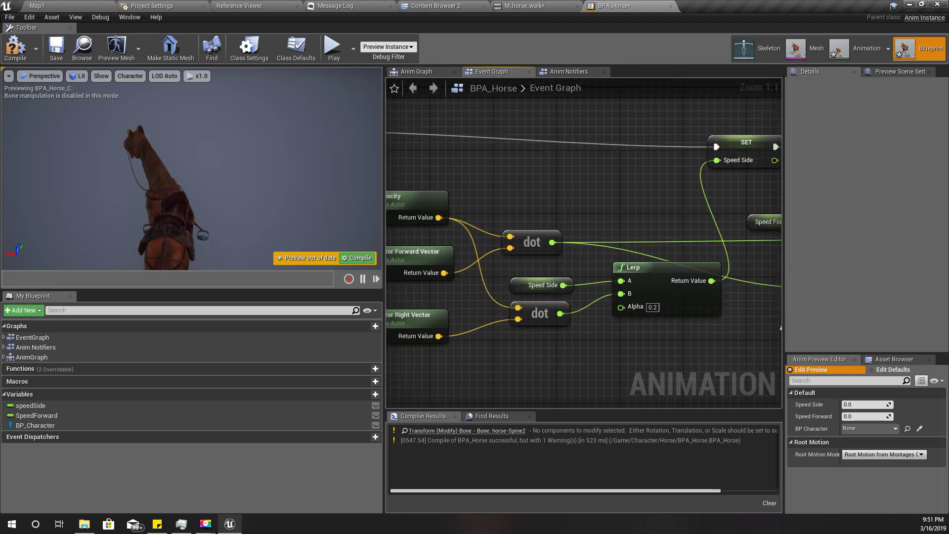
{"action": "left_click", "coordinate": [518, 282]}
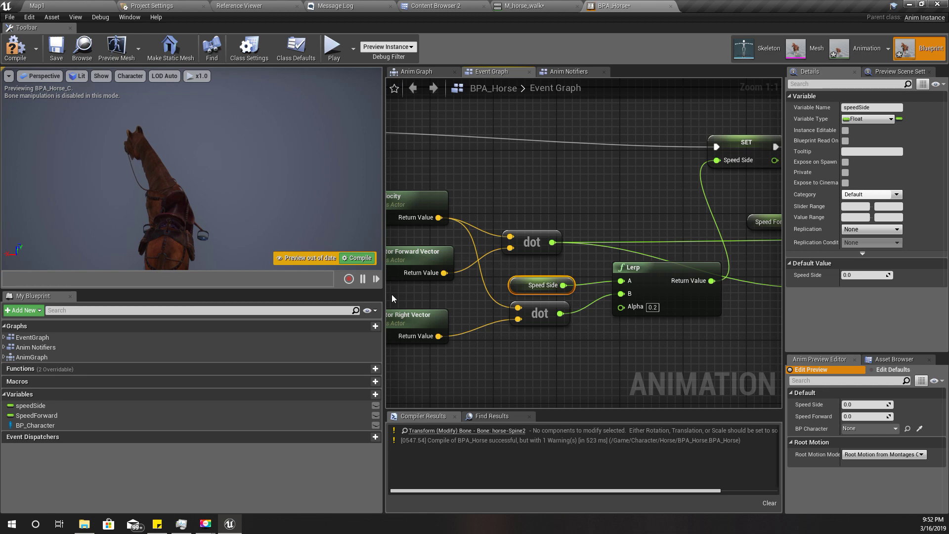
{"action": "left_click", "coordinate": [569, 71]}
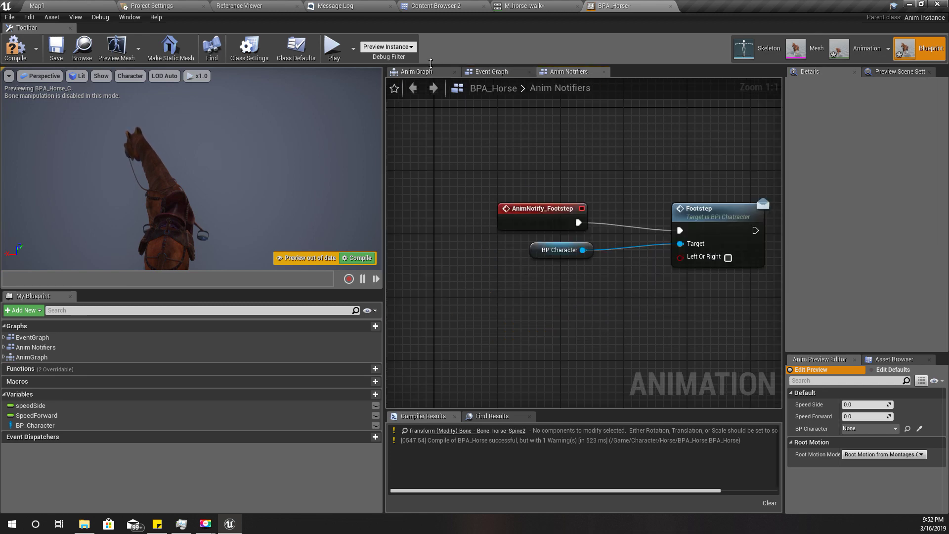
{"action": "left_click", "coordinate": [443, 74]}
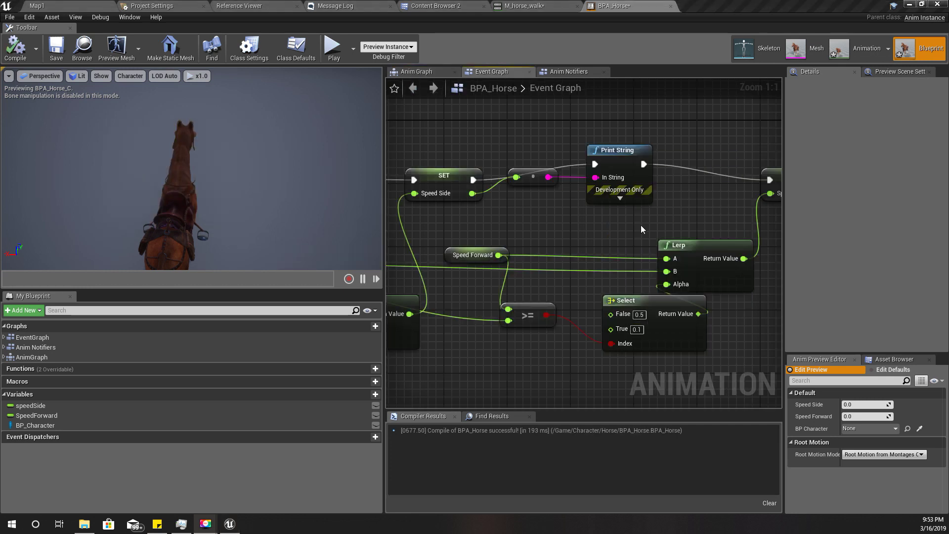
Move the Speed Side string conversion node below the execution wire leading to Print String
{"action": "left_click_drag", "start_coordinate": [535, 189], "coordinate": [543, 222]}
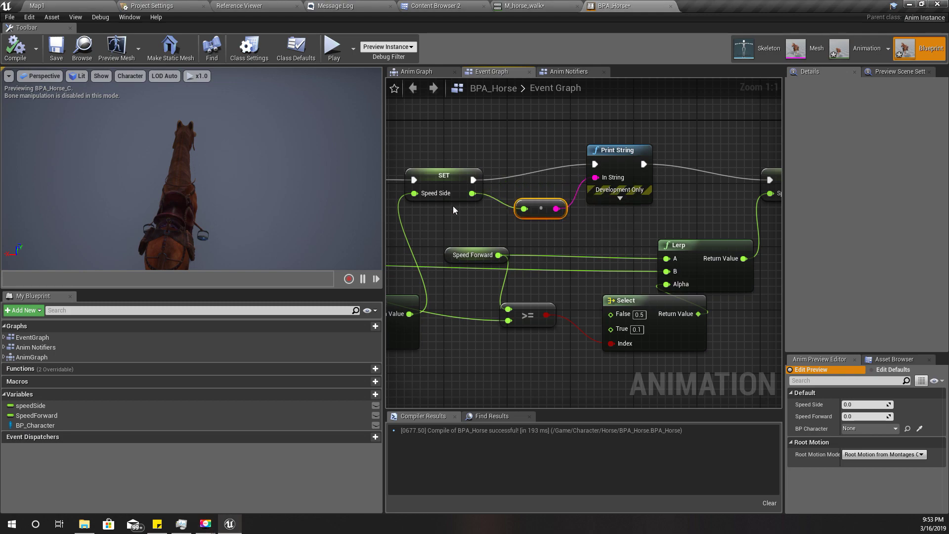
{"action": "right_click_drag", "start_coordinate": [489, 221], "coordinate": [475, 242]}
Play Map1 full screen near the horse and mount it
{"action": "left_click", "coordinate": [42, 6]}
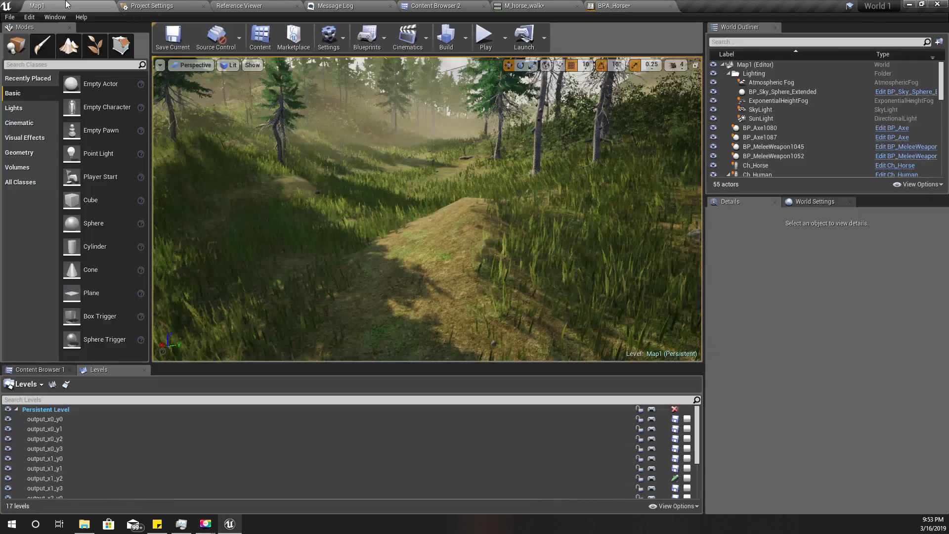
{"action": "right_click_drag", "start_coordinate": [427, 209], "coordinate": [391, 191]}
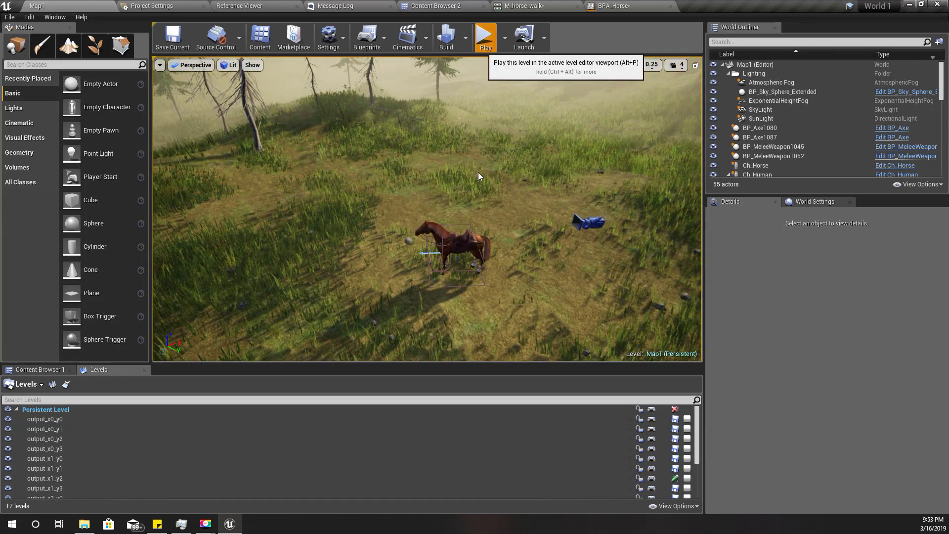
{"action": "key", "text": "alt+p"}
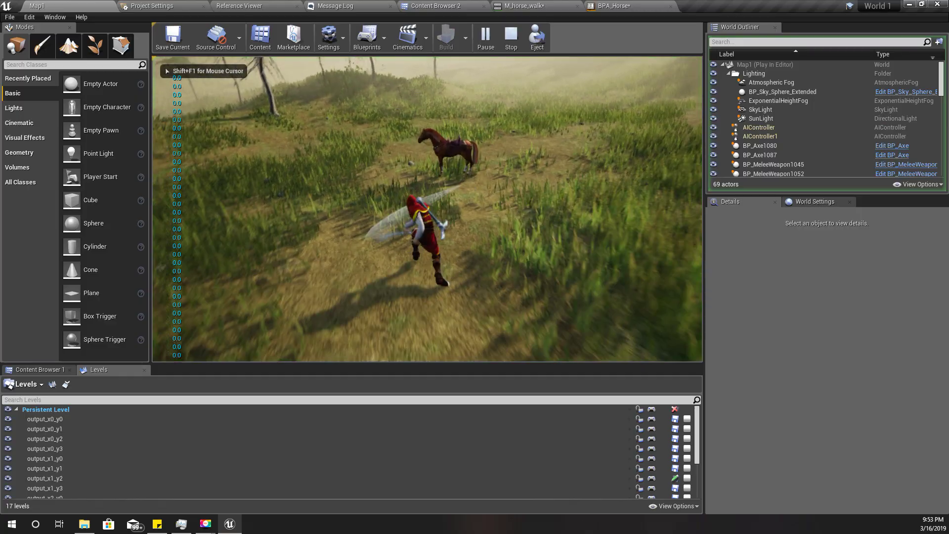
{"action": "key", "text": "F11"}
{"action": "key", "text": "w"}
{"action": "left_click", "coordinate": [474, 257]}
{"action": "key", "text": "e"}
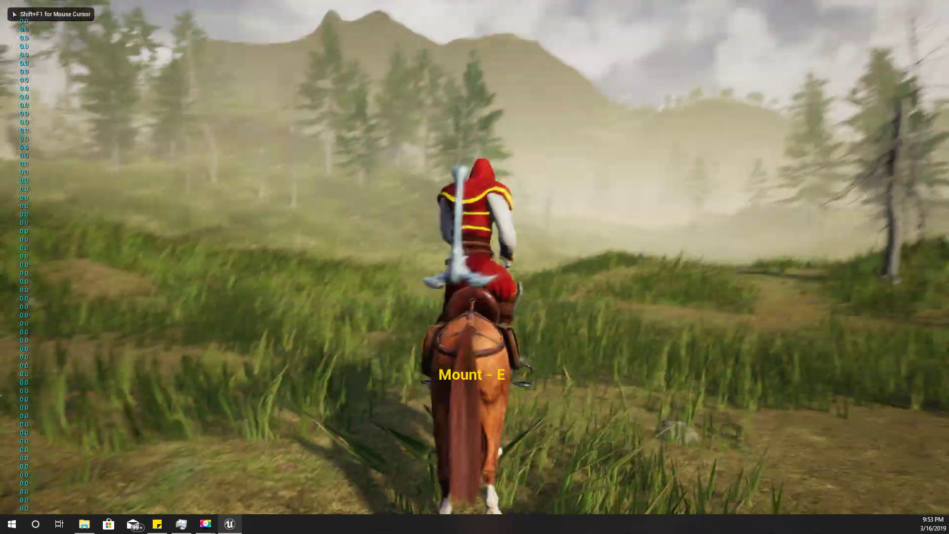
Ride the horse forward, sprint and turn to both sides to check the printed Speed Side values, and end the play session
{"action": "key", "text": "w"}
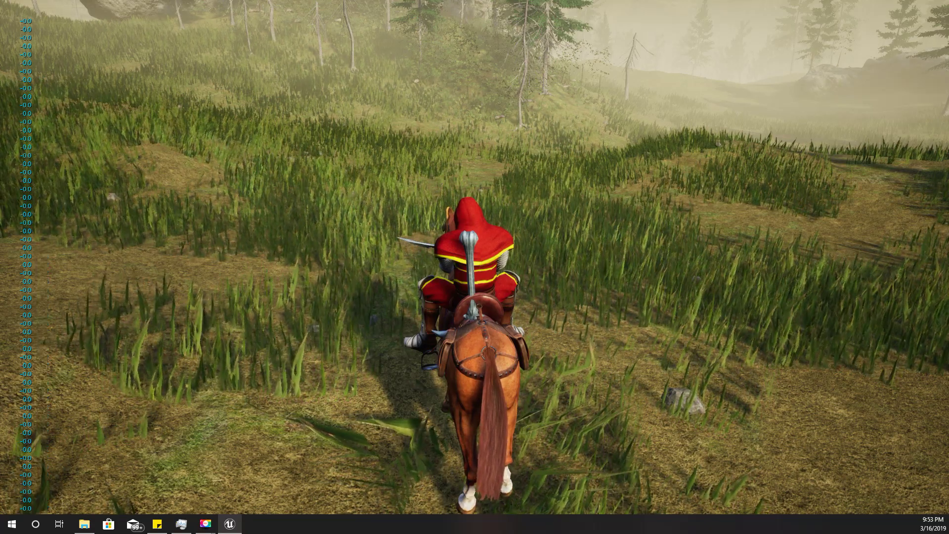
{"action": "key", "text": "w"}
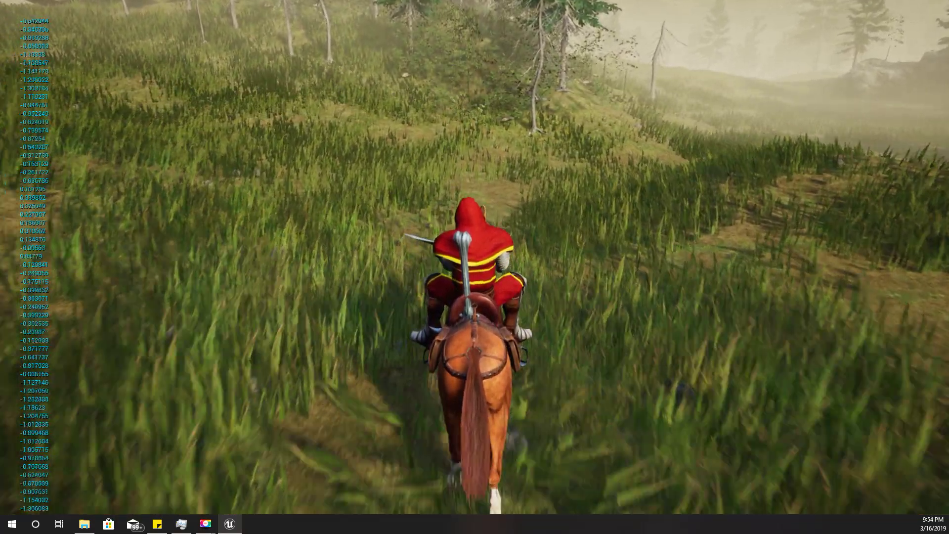
{"action": "key", "text": "shift"}
{"action": "key", "text": "w"}
{"action": "key", "text": "d"}
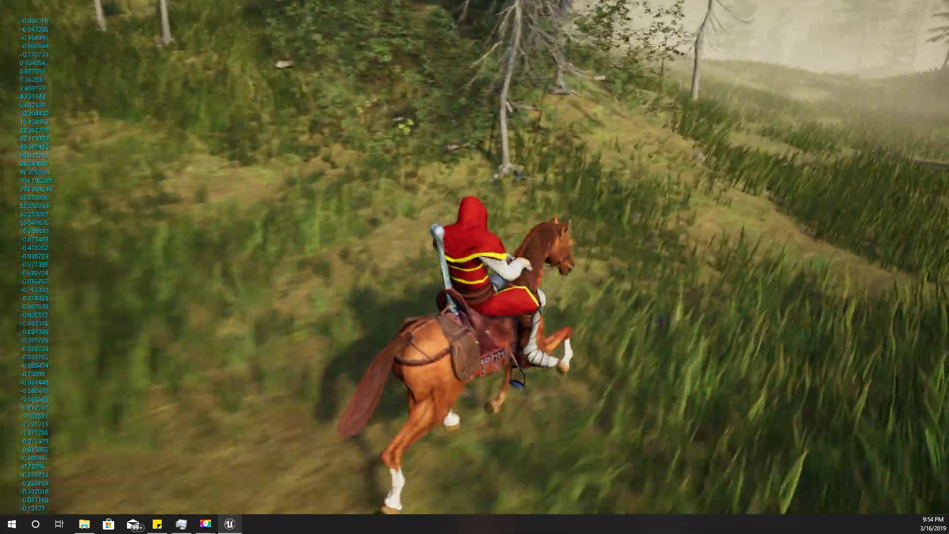
{"action": "key", "text": "w"}
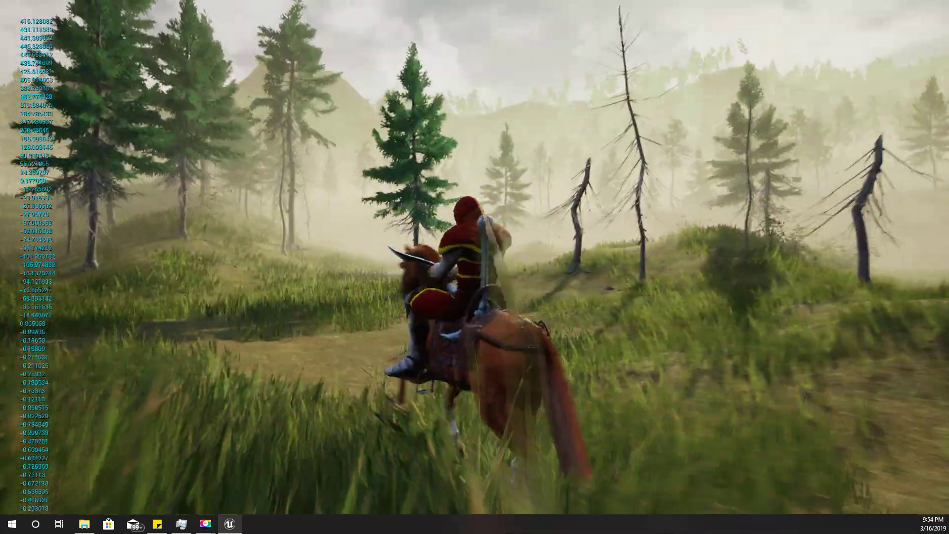
{"action": "key", "text": "w"}
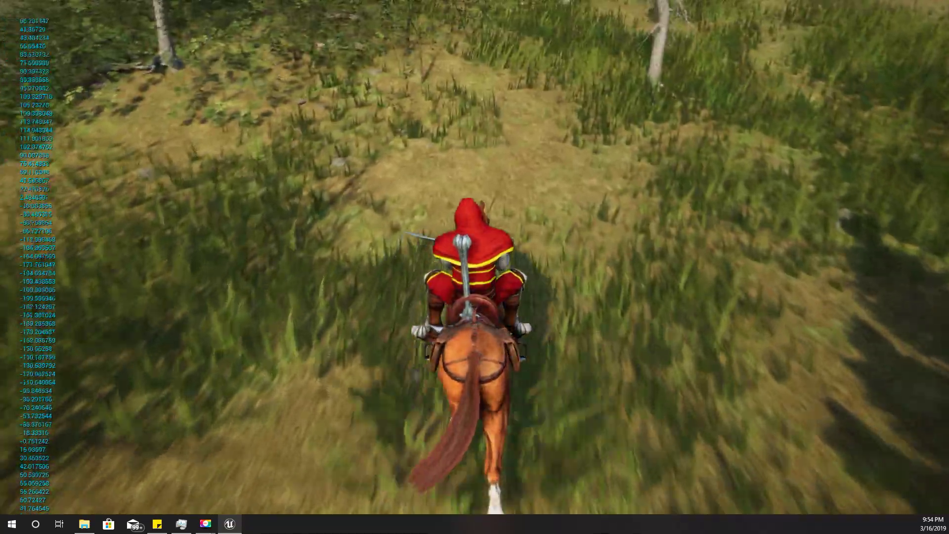
{"action": "key", "text": "w"}
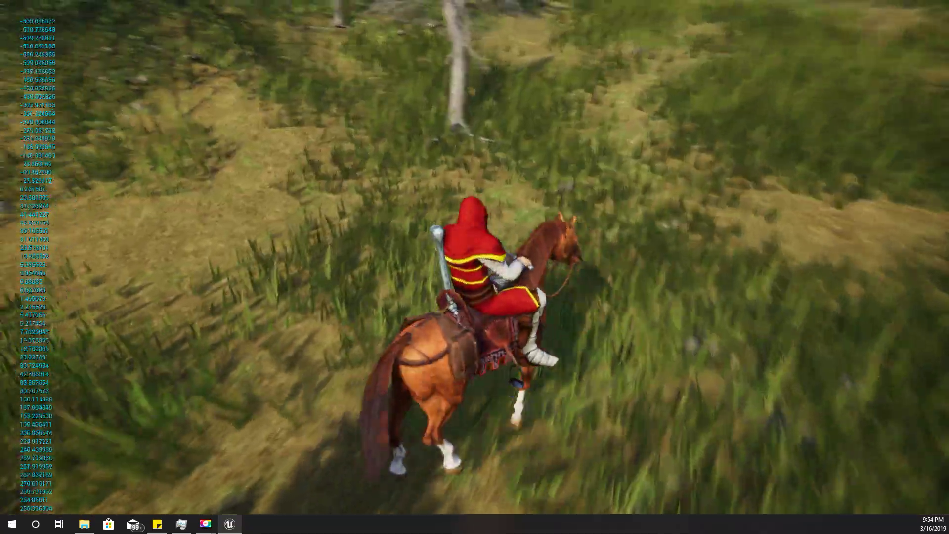
{"action": "key", "text": "a"}
{"action": "key", "text": "w"}
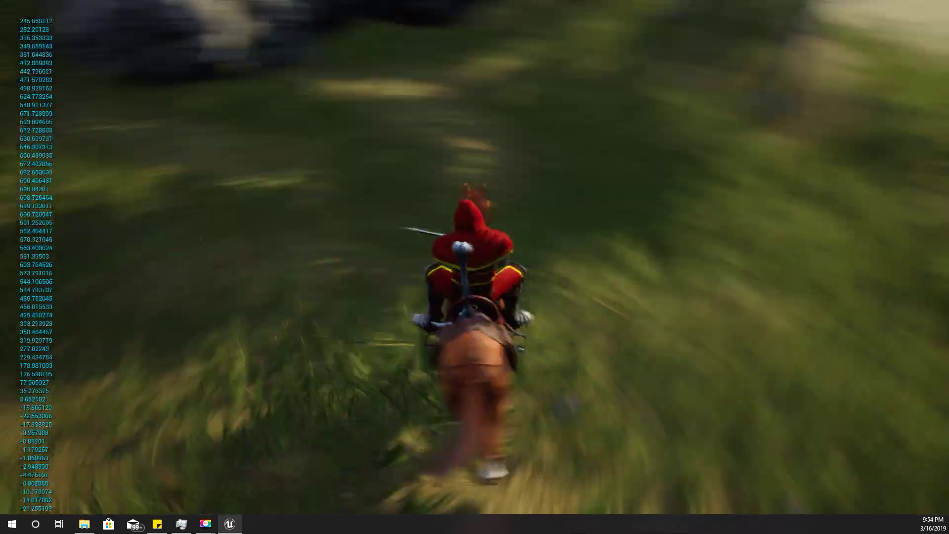
{"action": "key", "text": "Escape"}
{"action": "key", "text": "F11"}
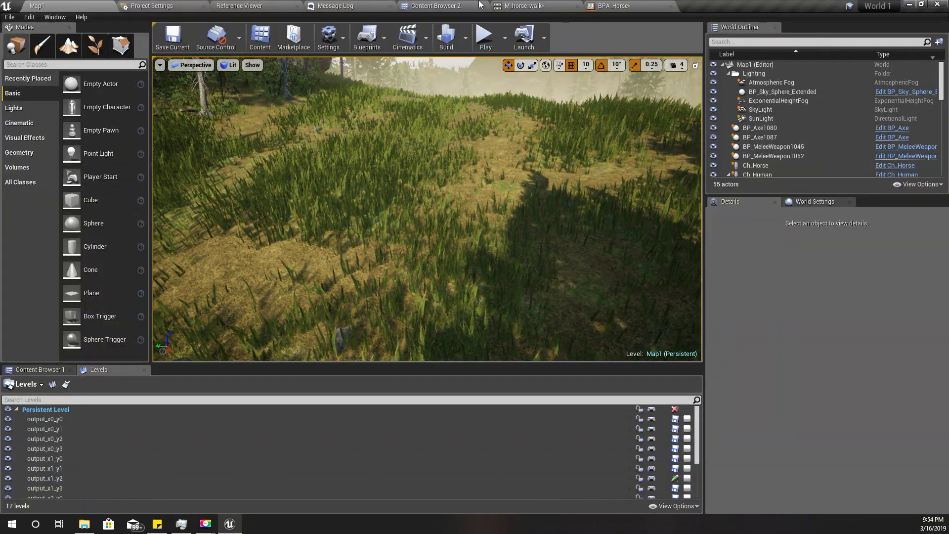
In BPA_Horse's Event Graph, move the Print String nodes up and connect the Speed Side SET execution directly to the Speed Forward SET
{"action": "left_click", "coordinate": [617, 5]}
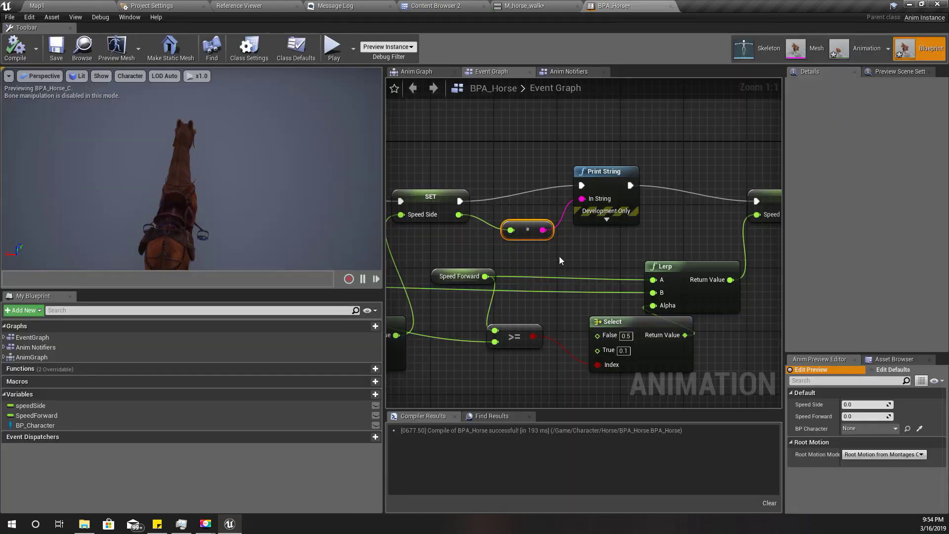
{"action": "mouse_move", "coordinate": [559, 256]}
{"action": "right_mouse_down"}
{"action": "mouse_move", "coordinate": [510, 250]}
{"action": "mouse_move", "coordinate": [553, 253]}
{"action": "mouse_move", "coordinate": [567, 271]}
{"action": "right_mouse_up"}
{"action": "left_click_drag", "start_coordinate": [530, 166], "coordinate": [583, 256]}
{"action": "left_click_drag", "start_coordinate": [617, 187], "coordinate": [633, 124]}
{"action": "right_click_drag", "start_coordinate": [648, 238], "coordinate": [631, 233]}
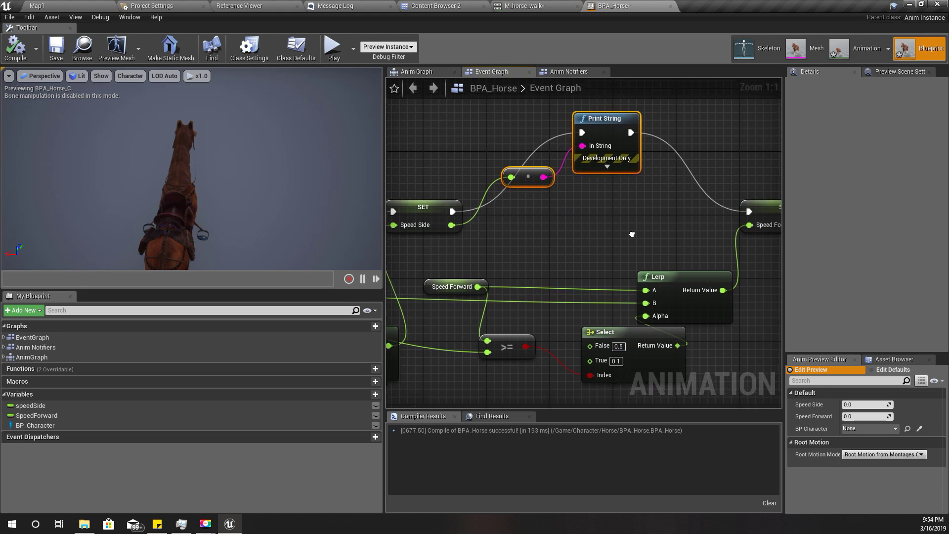
{"action": "left_click_drag", "start_coordinate": [451, 211], "coordinate": [745, 214]}
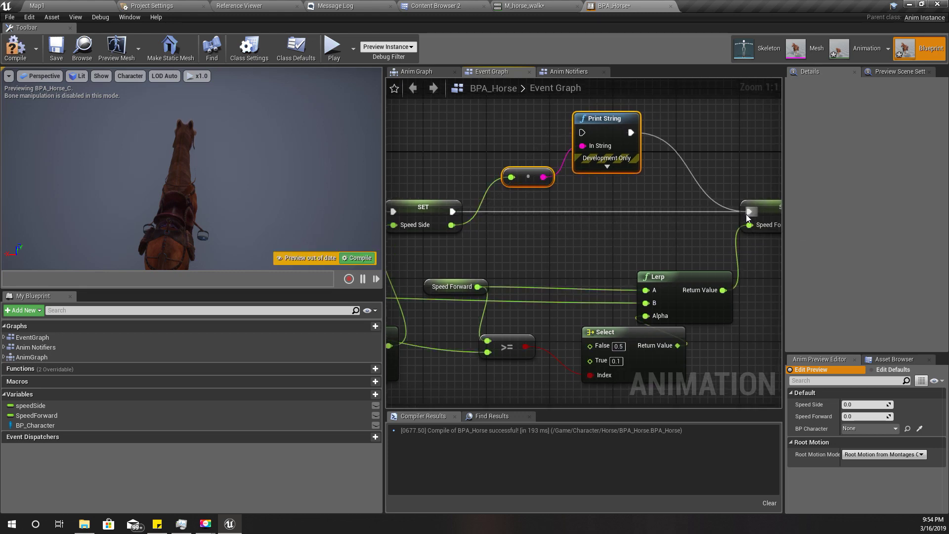
{"action": "right_click_drag", "start_coordinate": [649, 239], "coordinate": [621, 256]}
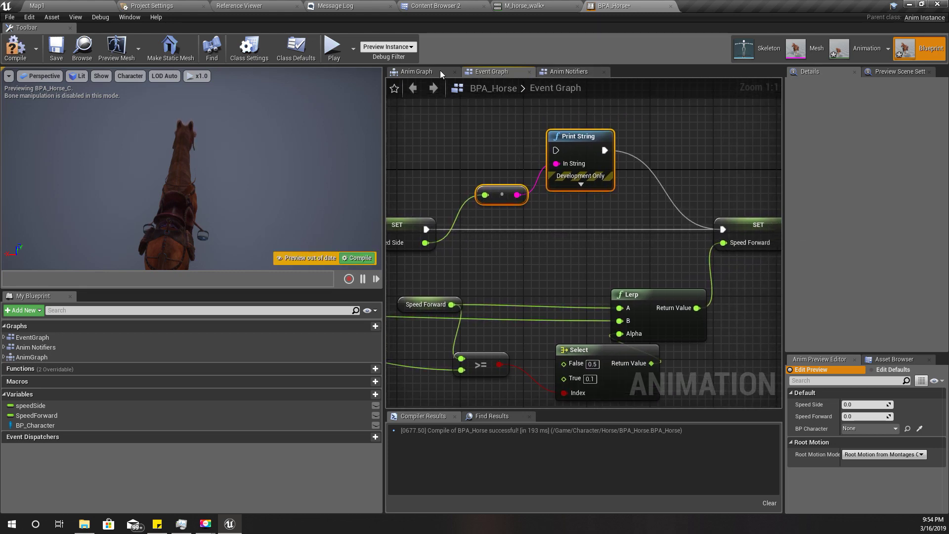
In the Anim Graph, add a Speed Side getter and feed it into a new float / float division node
{"action": "left_click", "coordinate": [420, 71]}
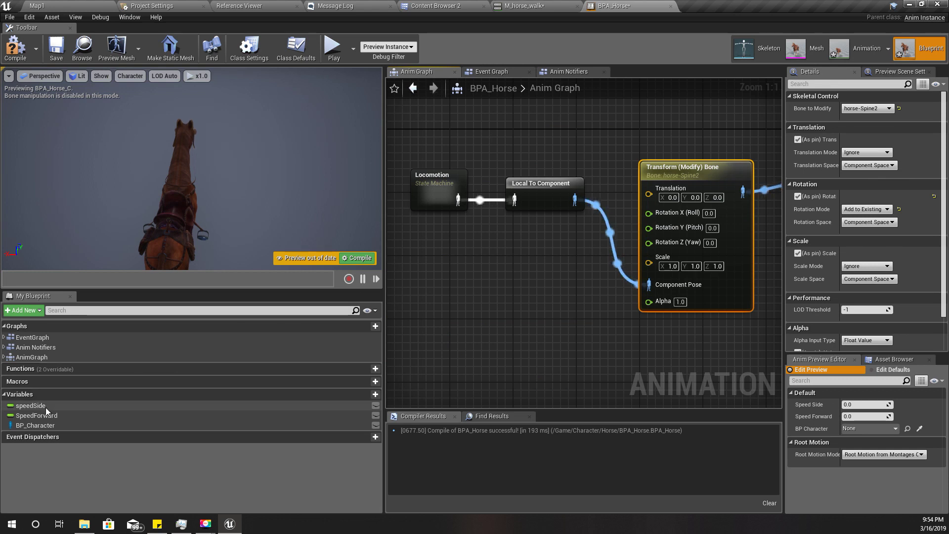
{"action": "left_click_drag", "start_coordinate": [35, 407], "coordinate": [472, 301]}
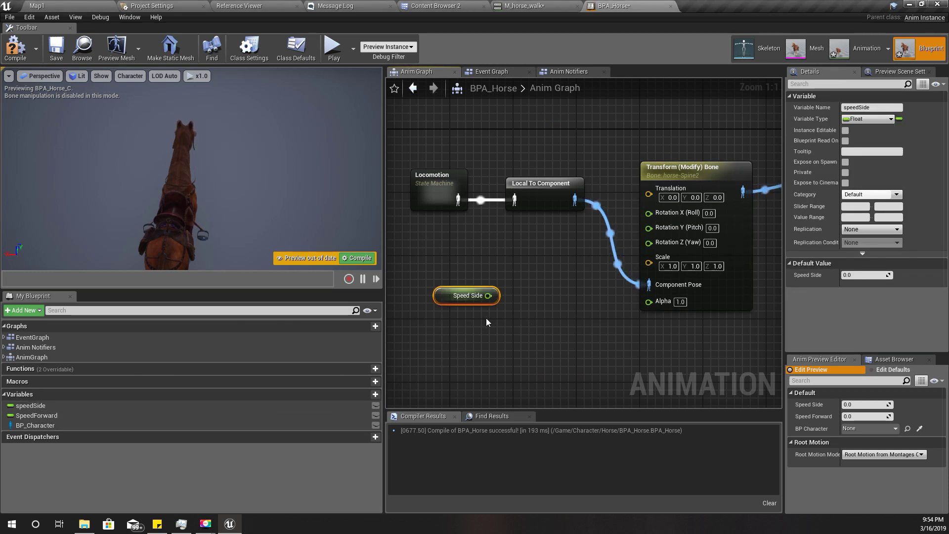
{"action": "left_click_drag", "start_coordinate": [488, 296], "coordinate": [502, 319]}
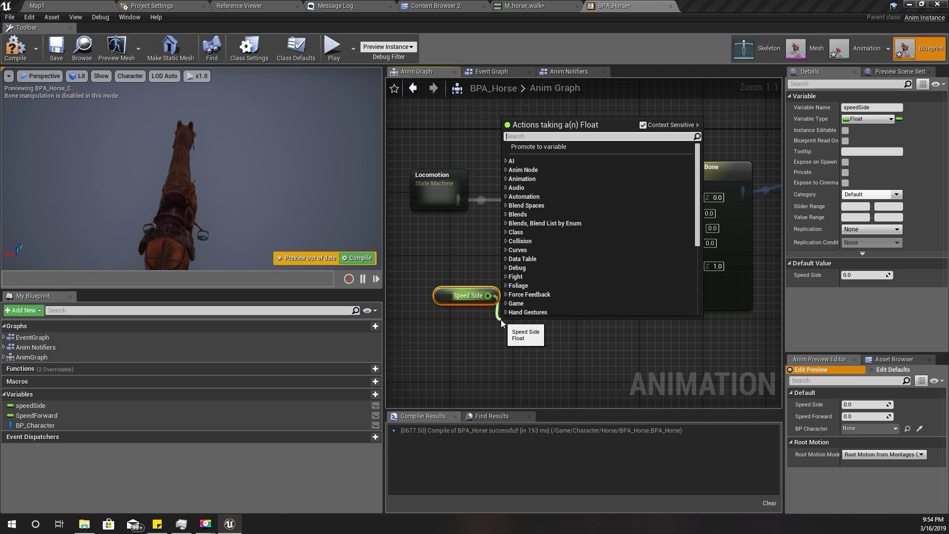
{"action": "type", "text": "/"}
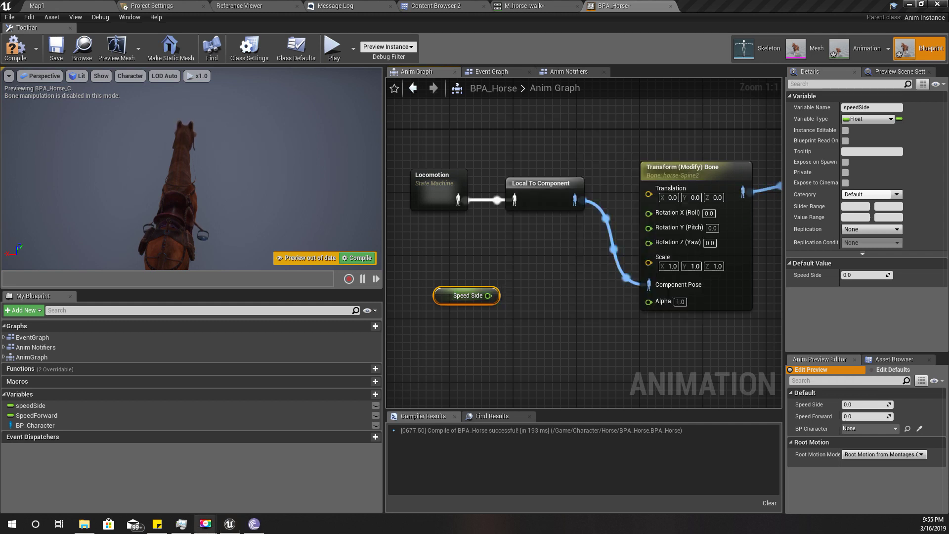
{"action": "right_click_drag", "start_coordinate": [478, 317], "coordinate": [524, 307]}
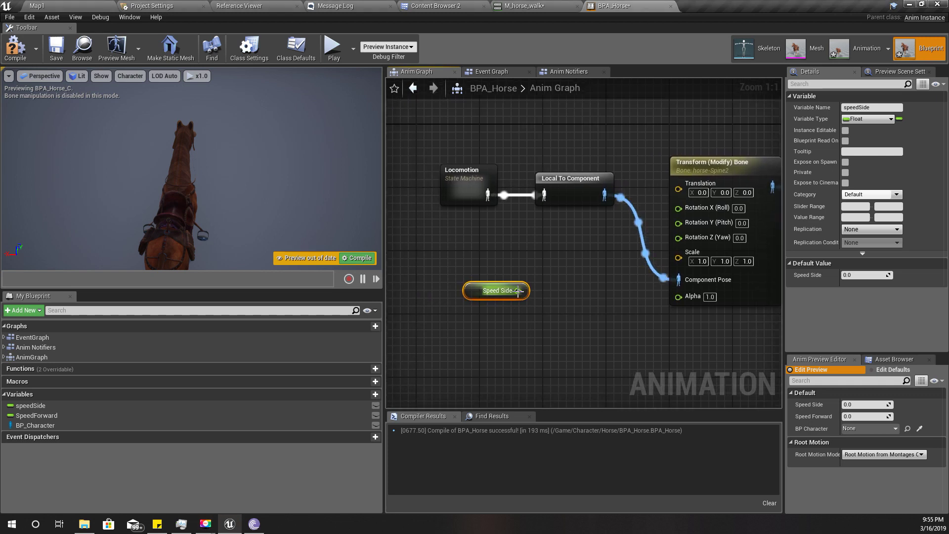
{"action": "left_click_drag", "start_coordinate": [517, 291], "coordinate": [540, 304]}
{"action": "type", "text": "/"}
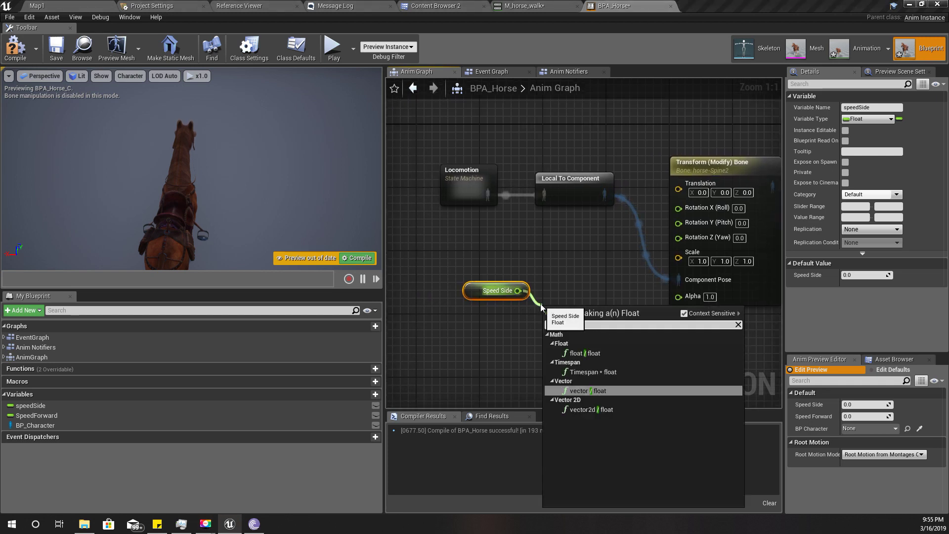
{"action": "key", "text": "Up"}
{"action": "key", "text": "Up"}
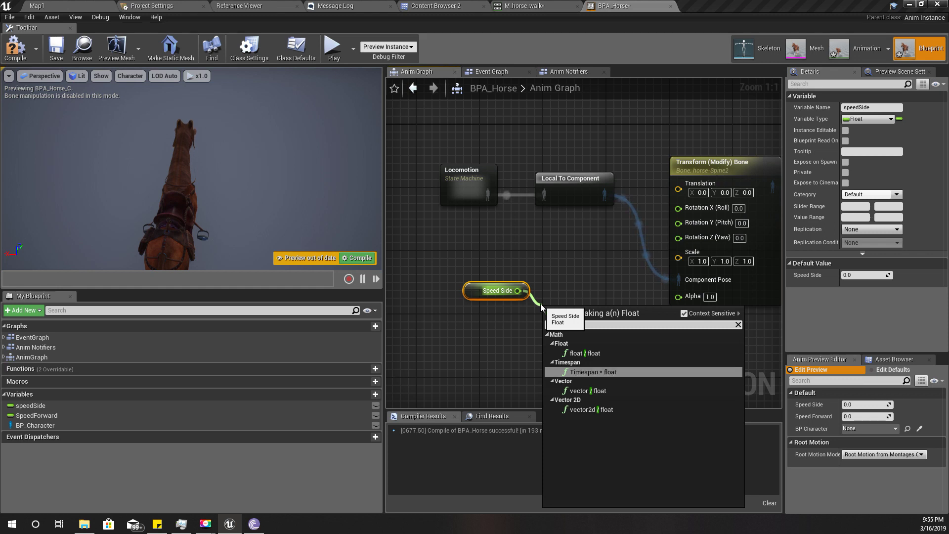
{"action": "key", "text": "Return"}
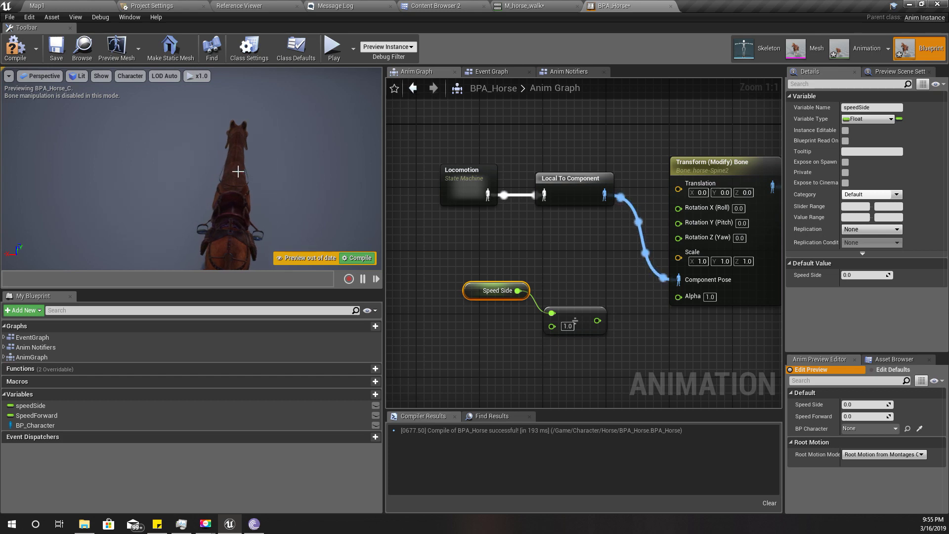
Try a Rotation Z (Yaw) of 45 on the Transform (Modify) Bone node, compile, and examine the horse's bend from other angles
{"action": "left_click", "coordinate": [238, 171]}
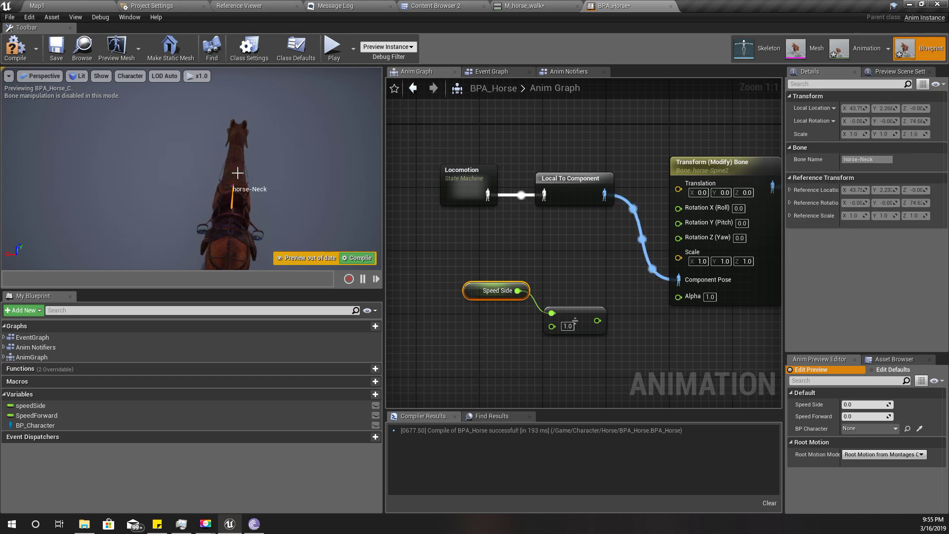
{"action": "left_click", "coordinate": [741, 239]}
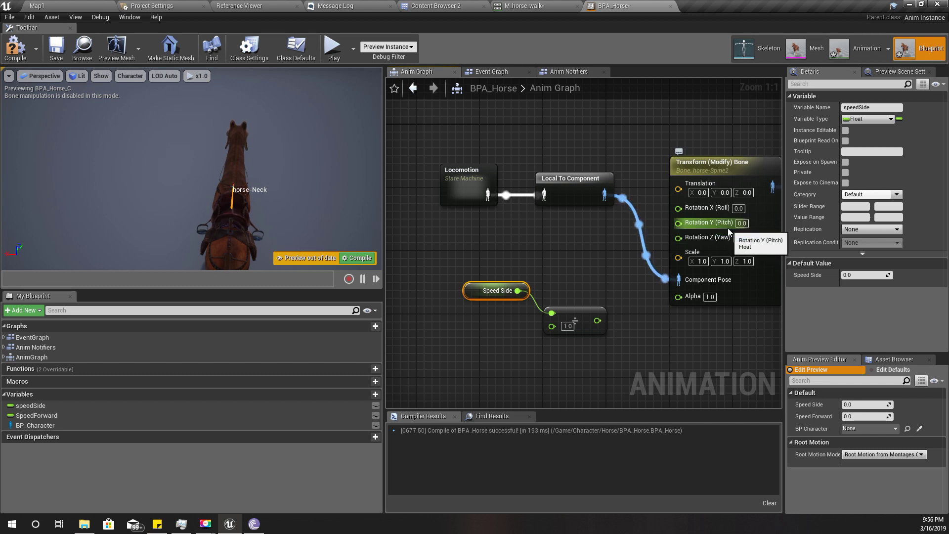
{"action": "left_click", "coordinate": [15, 49]}
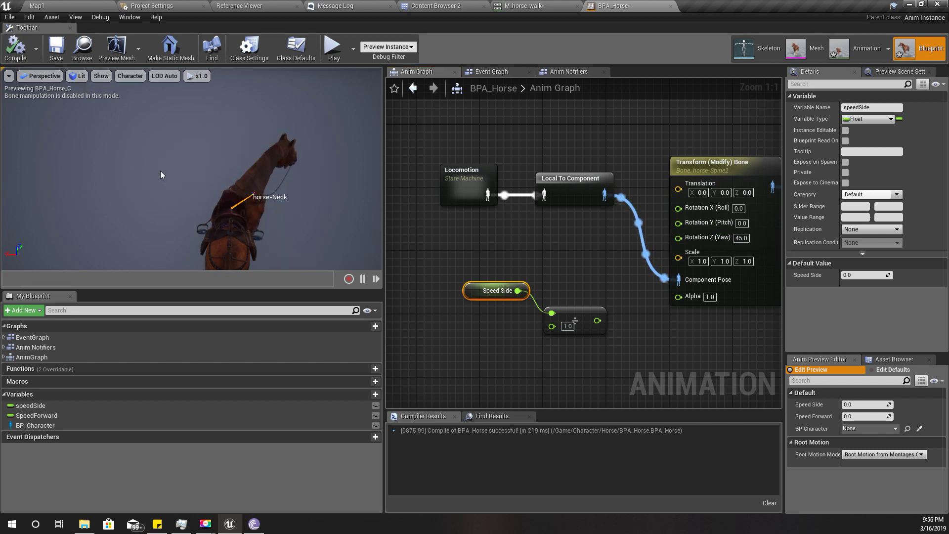
{"action": "middle_click_drag", "start_coordinate": [276, 193], "coordinate": [326, 187]}
{"action": "right_click_drag", "start_coordinate": [275, 193], "coordinate": [223, 195]}
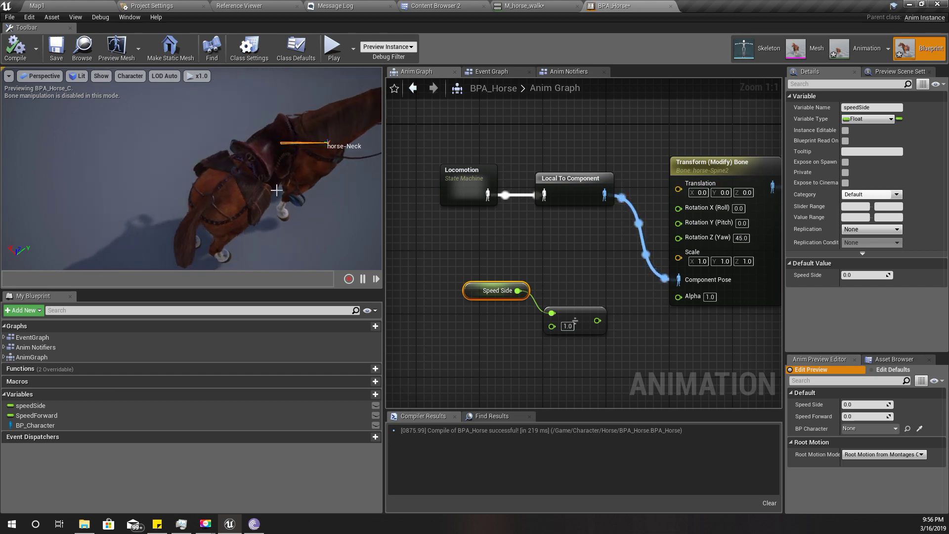
{"action": "middle_click_drag", "start_coordinate": [257, 210], "coordinate": [311, 208]}
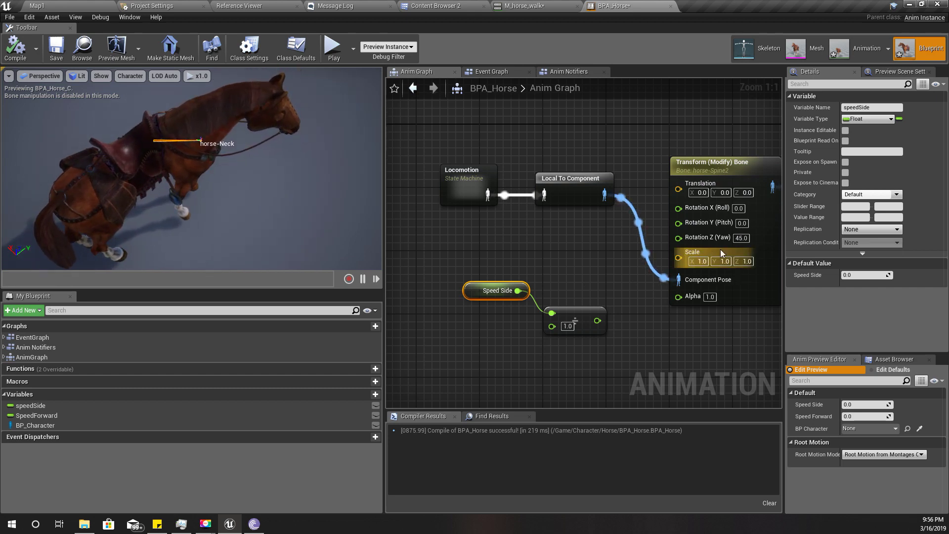
Reset the Transform (Modify) Bone node's Rotation Z (Yaw) to 0 and recompile the blueprint
{"action": "left_click", "coordinate": [741, 238]}
{"action": "type", "text": "0"}
{"action": "key", "text": "Return"}
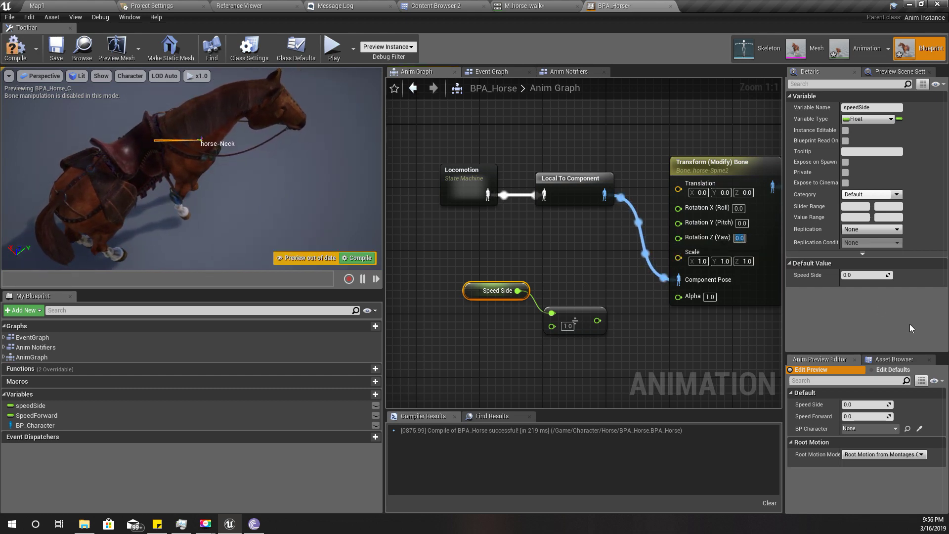
{"action": "left_click", "coordinate": [348, 261]}
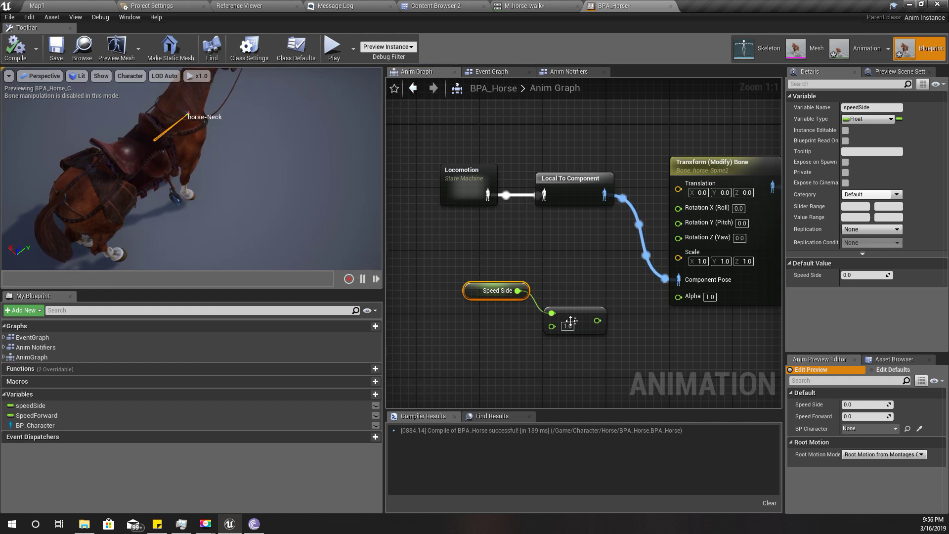
Move the Speed Side and division nodes away from the bone node and add a Clamp (float) node to the division result
{"action": "left_click_drag", "start_coordinate": [464, 247], "coordinate": [551, 310]}
{"action": "mouse_move", "coordinate": [591, 309]}
{"action": "left_mouse_down"}
{"action": "mouse_move", "coordinate": [527, 301]}
{"action": "mouse_move", "coordinate": [588, 313]}
{"action": "left_mouse_up"}
{"action": "type", "text": "C"}
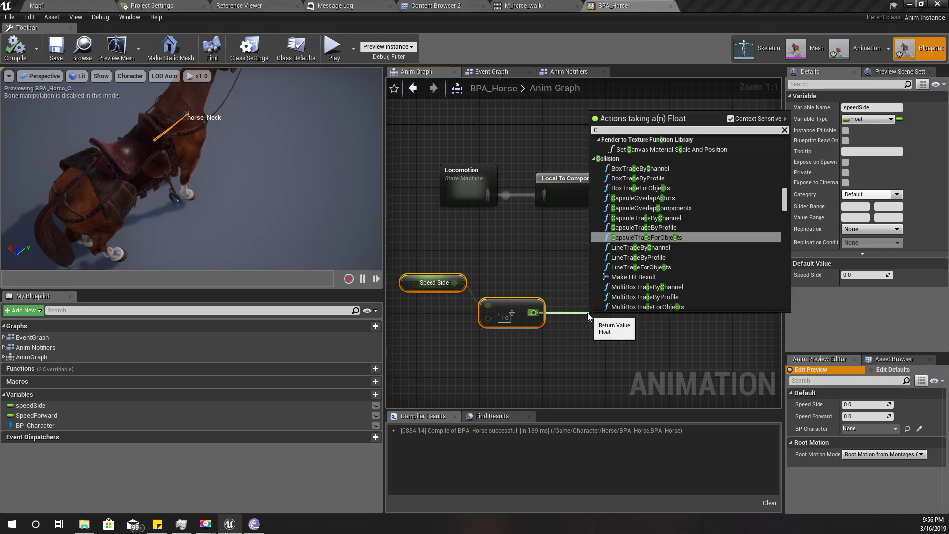
{"action": "type", "text": "LAMP"}
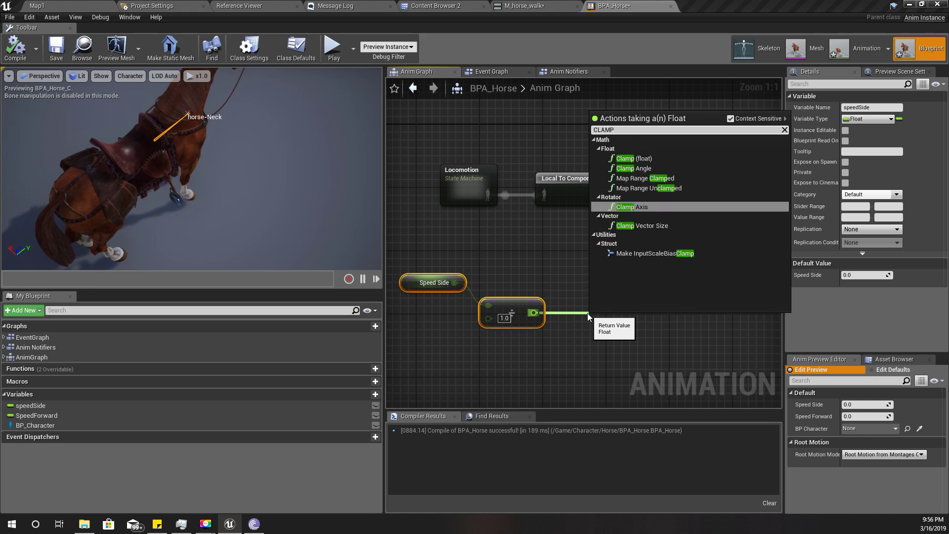
{"action": "key", "text": "Up"}
{"action": "key", "text": "Up"}
{"action": "key", "text": "Up"}
{"action": "key", "text": "Up"}
{"action": "key", "text": "Return"}
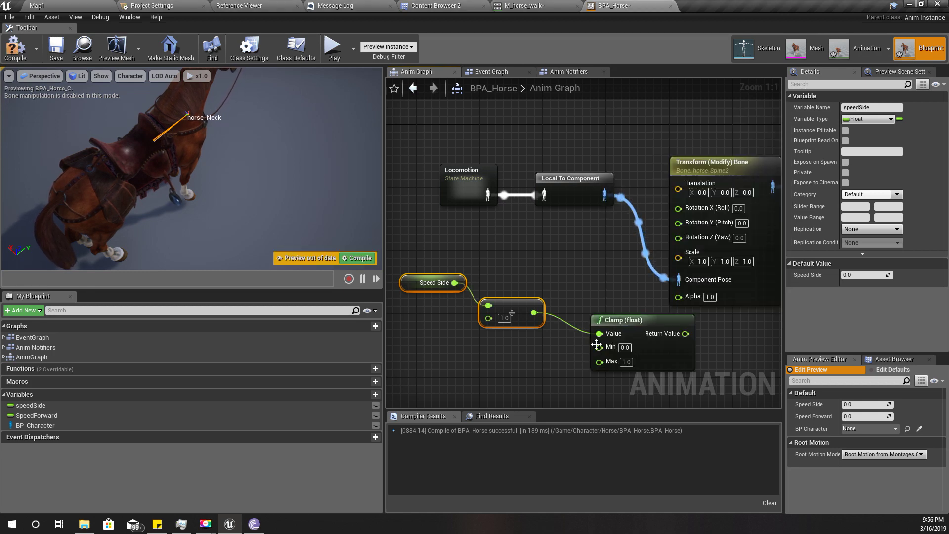
Set the Clamp's Min to -45 and Max to 45 and connect its Return Value to Rotation Z (Yaw)
{"action": "left_click", "coordinate": [625, 347]}
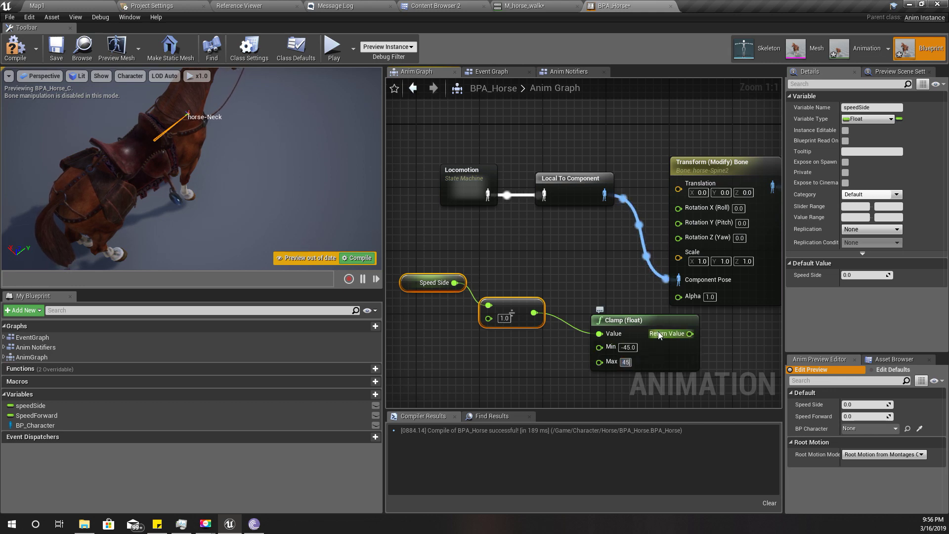
{"action": "left_click_drag", "start_coordinate": [690, 334], "coordinate": [679, 238]}
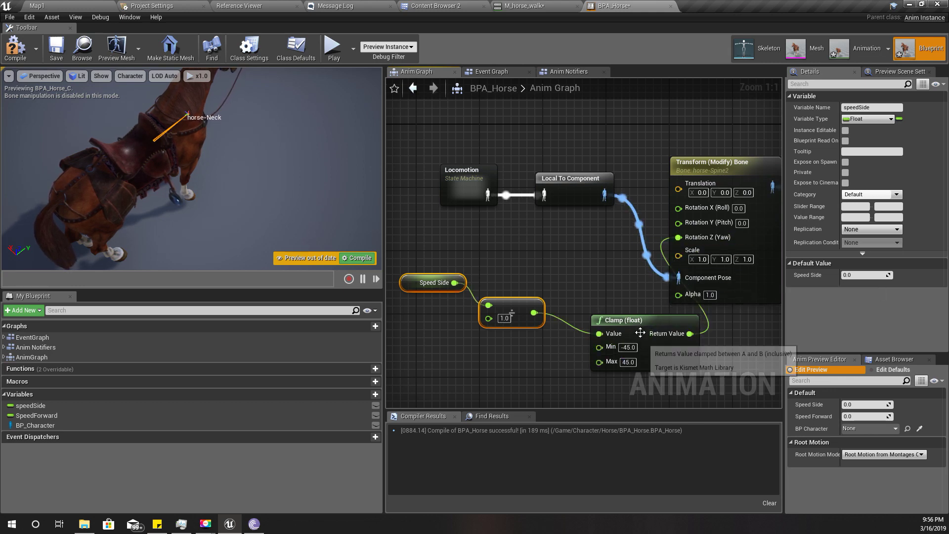
{"action": "left_click_drag", "start_coordinate": [623, 320], "coordinate": [592, 241]}
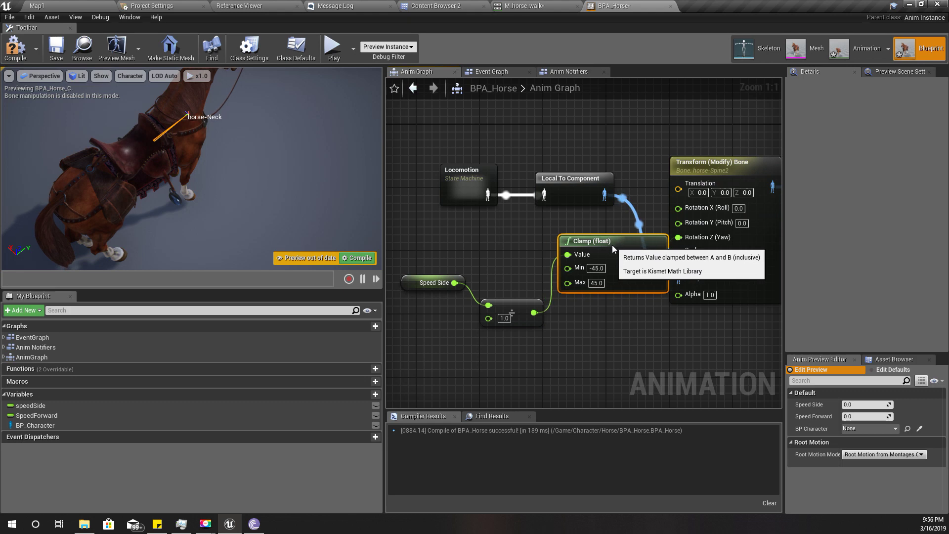
Set the division node's divisor to 7 and compile the animation blueprint
{"action": "left_click", "coordinate": [503, 319]}
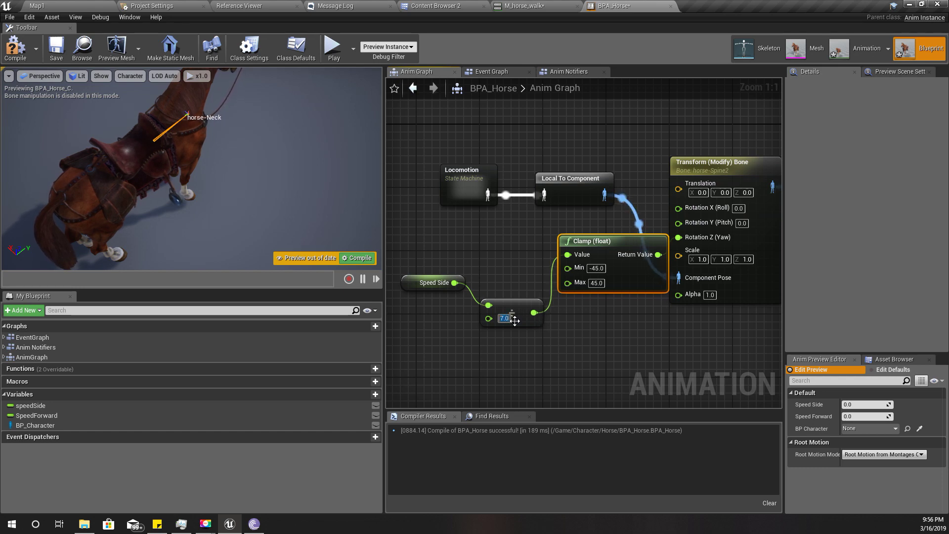
{"action": "left_click", "coordinate": [15, 48]}
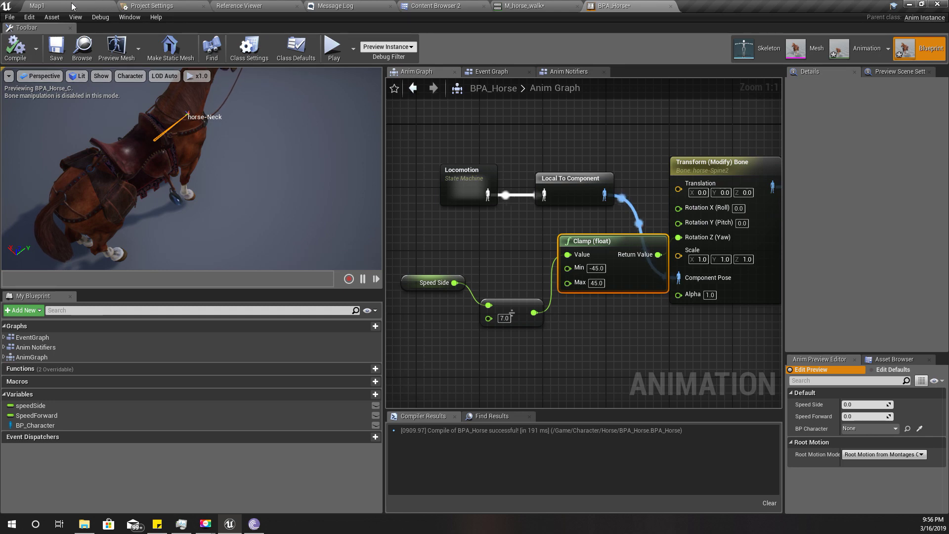
Arrange the Speed Side, division and Clamp nodes in a tidy row below the Local To Component node
{"action": "right_click_drag", "start_coordinate": [636, 346], "coordinate": [695, 315]}
{"action": "left_click_drag", "start_coordinate": [462, 239], "coordinate": [657, 304]}
{"action": "left_click_drag", "start_coordinate": [668, 213], "coordinate": [612, 237]}
{"action": "right_click_drag", "start_coordinate": [581, 351], "coordinate": [572, 335]}
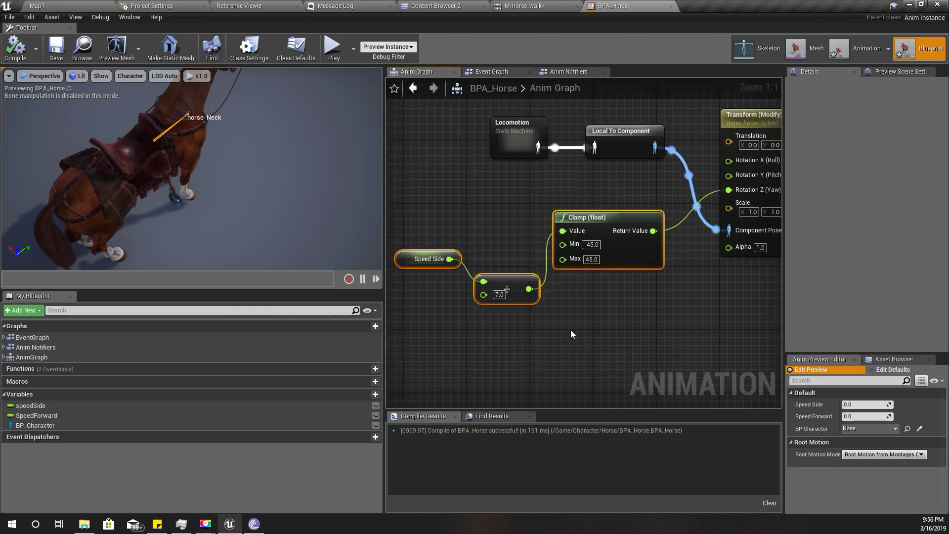
{"action": "left_click", "coordinate": [572, 334]}
{"action": "left_click_drag", "start_coordinate": [516, 281], "coordinate": [516, 226]}
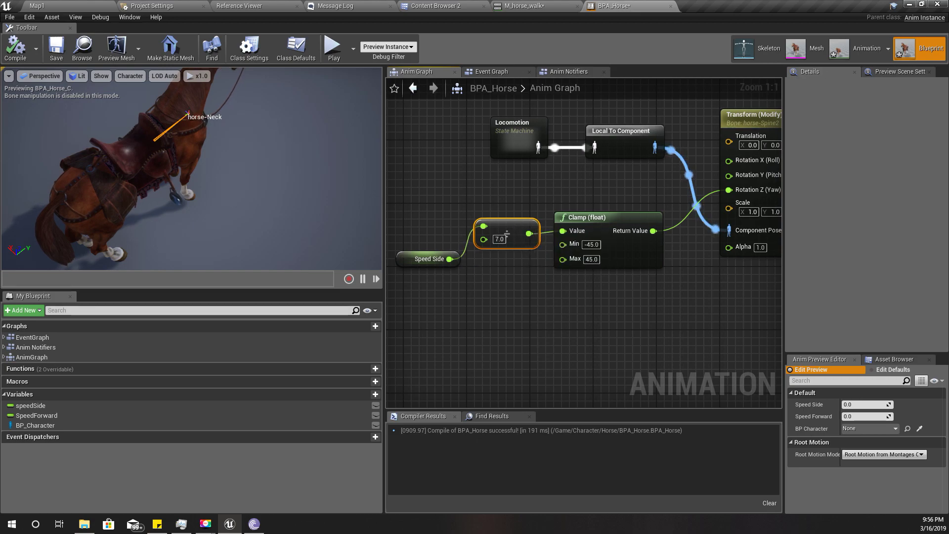
{"action": "right_click_drag", "start_coordinate": [743, 195], "coordinate": [719, 207]}
Play Map1 full screen from beside the horse, run to the horse and mount it
{"action": "left_click", "coordinate": [86, 4]}
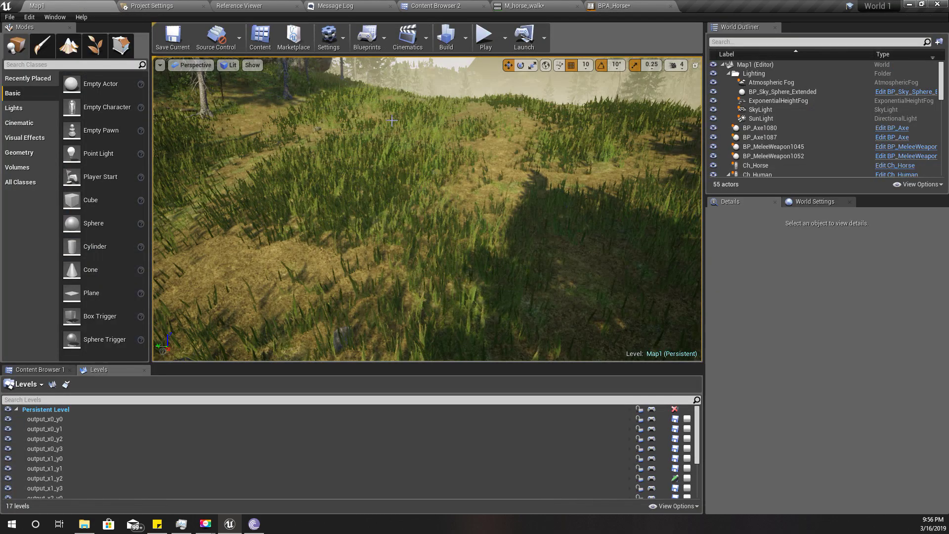
{"action": "right_click_drag", "start_coordinate": [257, 123], "coordinate": [573, 129]}
{"action": "key", "text": "w"}
{"action": "key", "text": "a"}
{"action": "right_click_drag", "start_coordinate": [277, 148], "coordinate": [277, 148]}
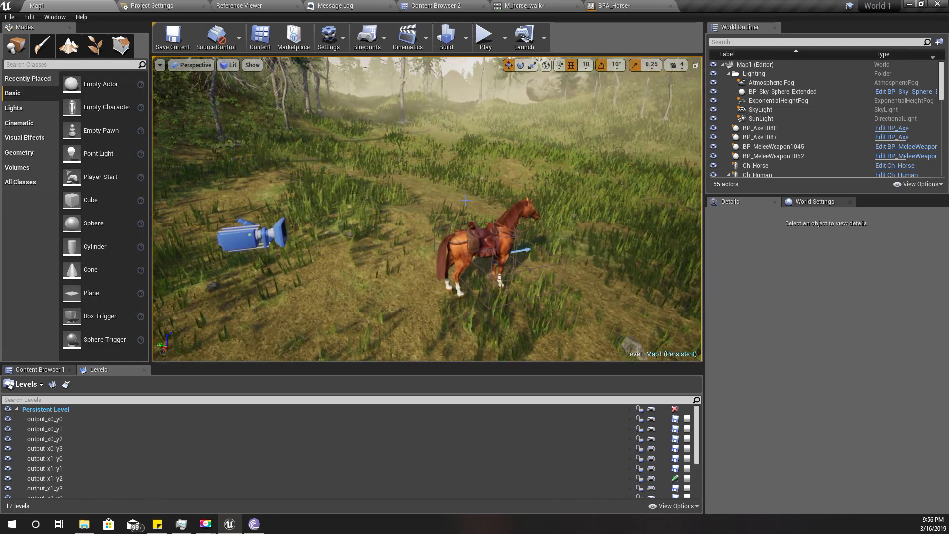
{"action": "key", "text": "F11"}
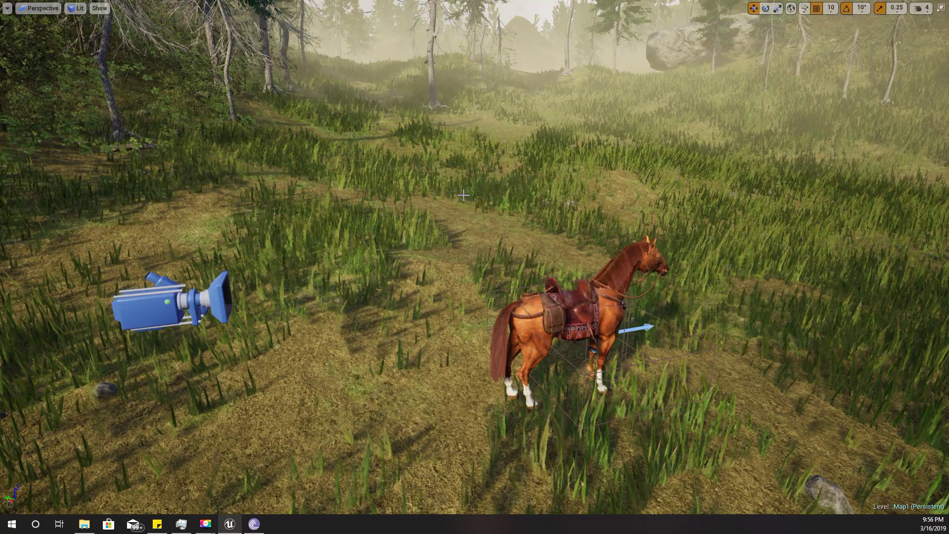
{"action": "key", "text": "alt+p"}
{"action": "key", "text": "w"}
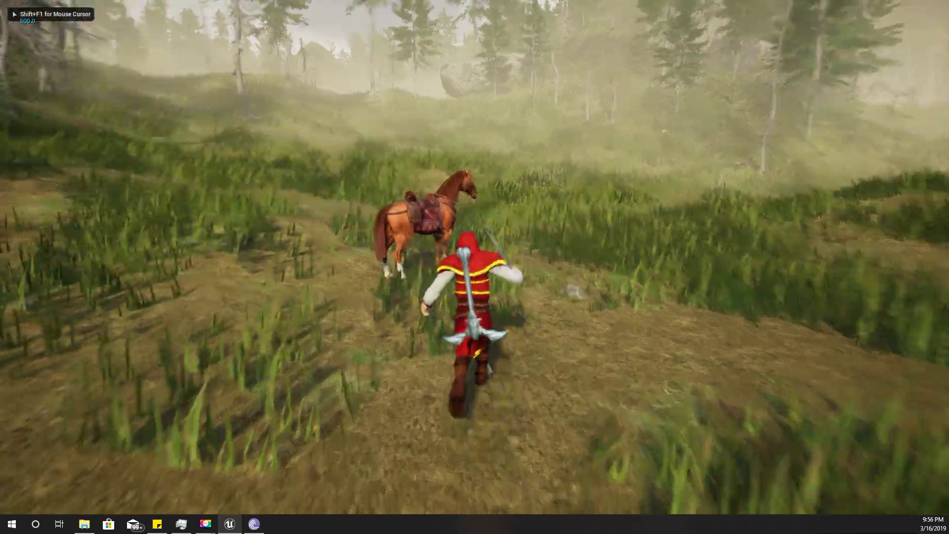
{"action": "key", "text": "e"}
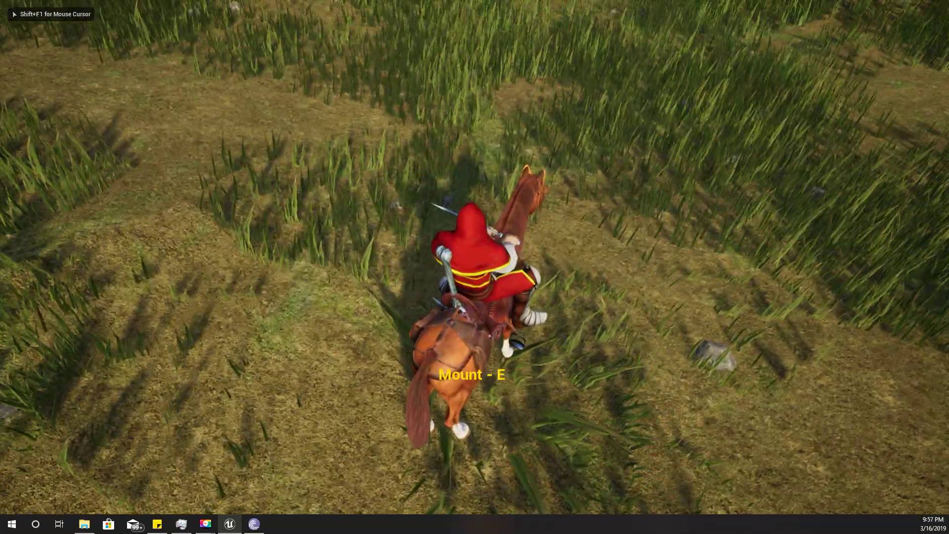
Ride the horse under an overhead camera, steering alternately left and right, to examine how its body bends in turns
{"action": "key", "text": "w"}
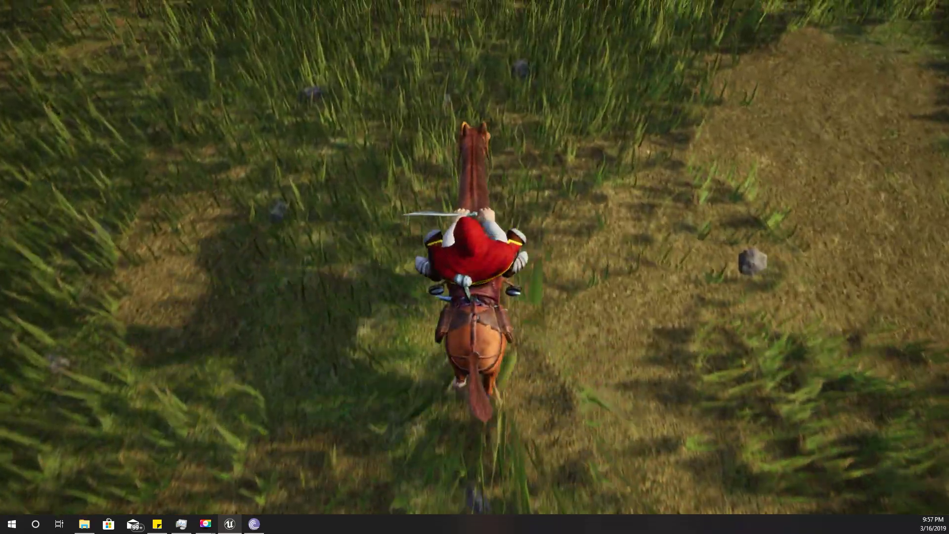
{"action": "key", "text": "d"}
{"action": "key", "text": "w"}
{"action": "key", "text": "a"}
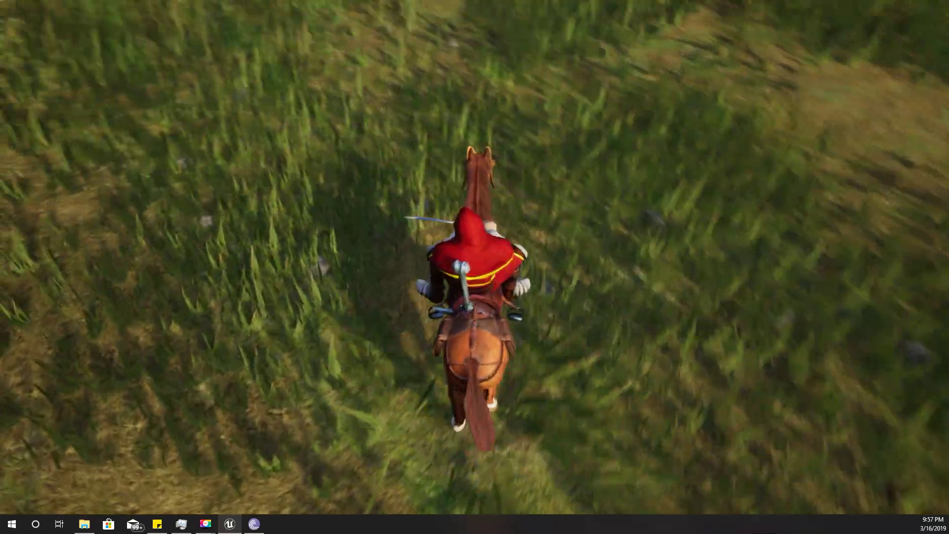
{"action": "key", "text": "w"}
{"action": "key", "text": "d"}
{"action": "key", "text": "a"}
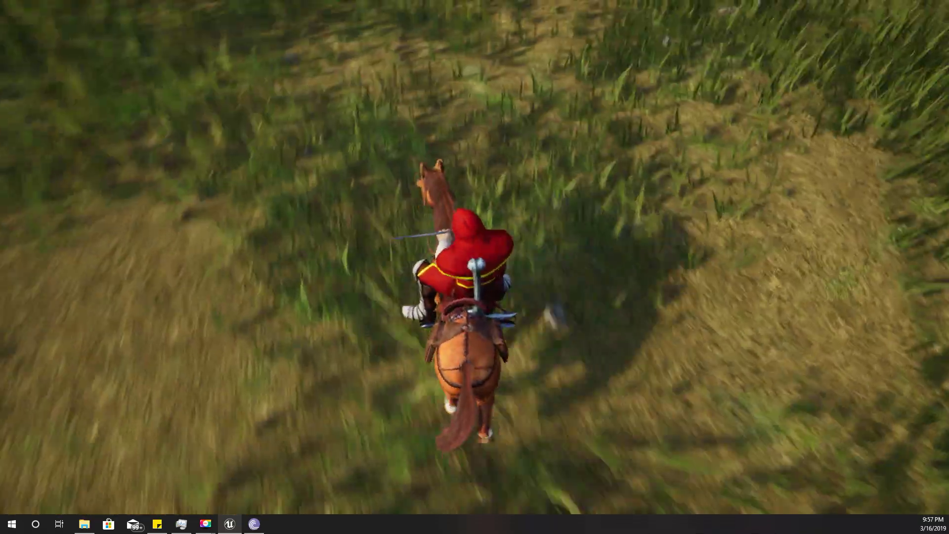
{"action": "key", "text": "w"}
{"action": "key", "text": "d"}
{"action": "key", "text": "a"}
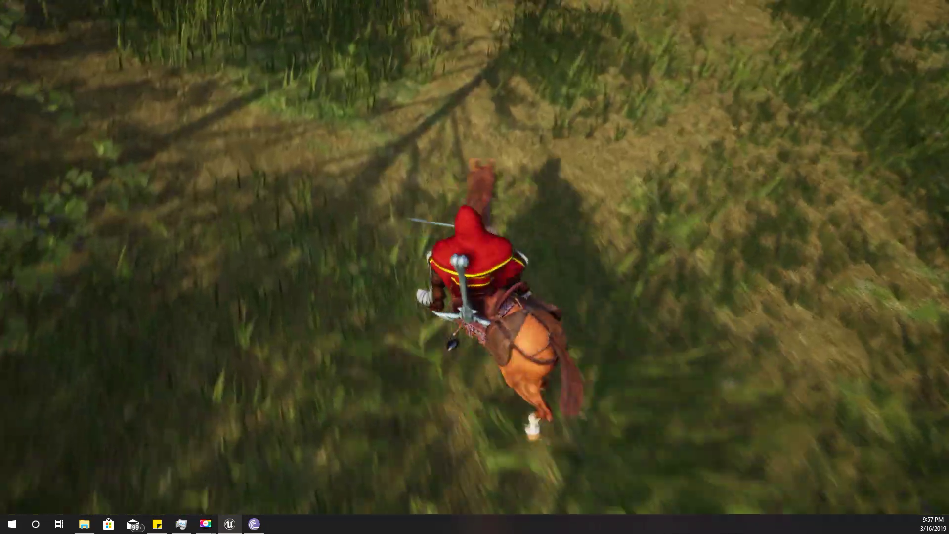
{"action": "key", "text": "w"}
{"action": "key", "text": "a"}
{"action": "key", "text": "d"}
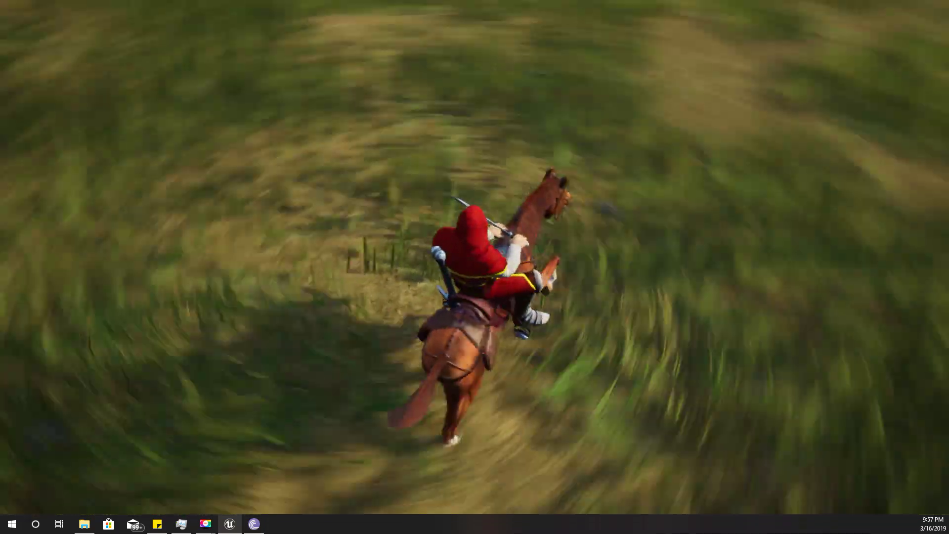
{"action": "key", "text": "a"}
{"action": "key", "text": "d"}
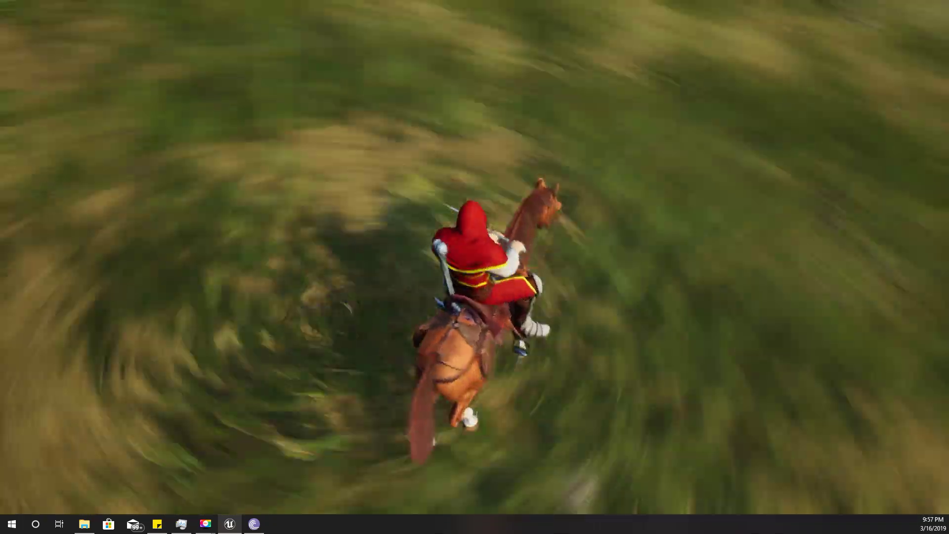
{"action": "key", "text": "d"}
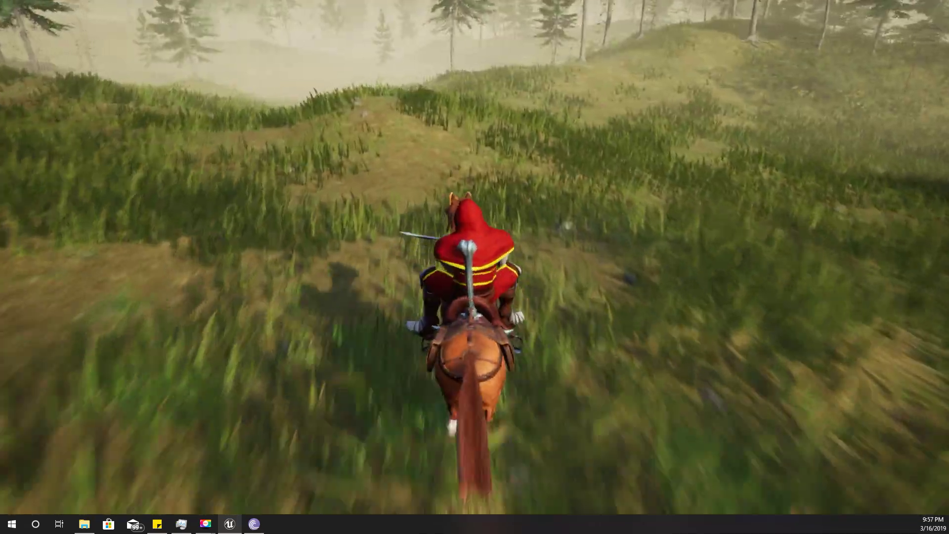
Weave the horse left and right with the camera behind it to examine the turning, and end the play session
{"action": "key", "text": "d"}
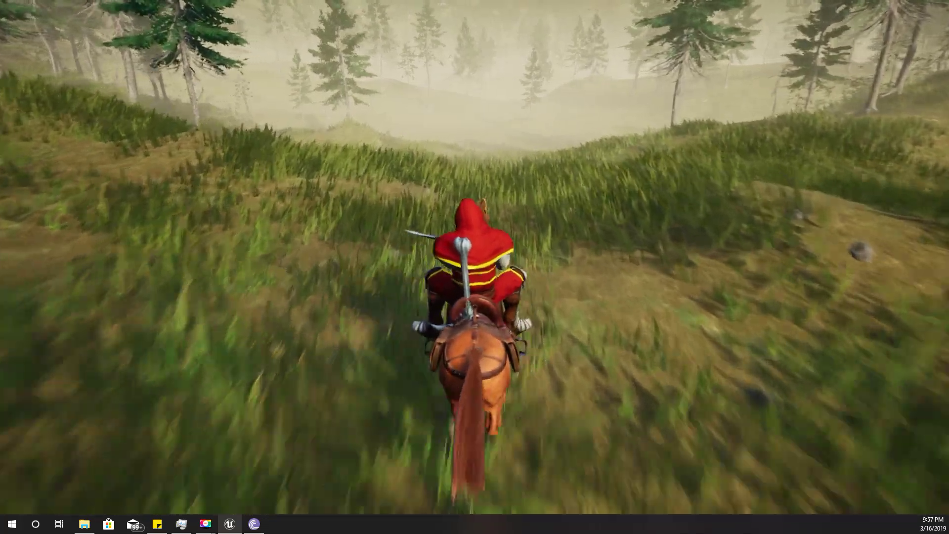
{"action": "key", "text": "a"}
{"action": "key", "text": "d"}
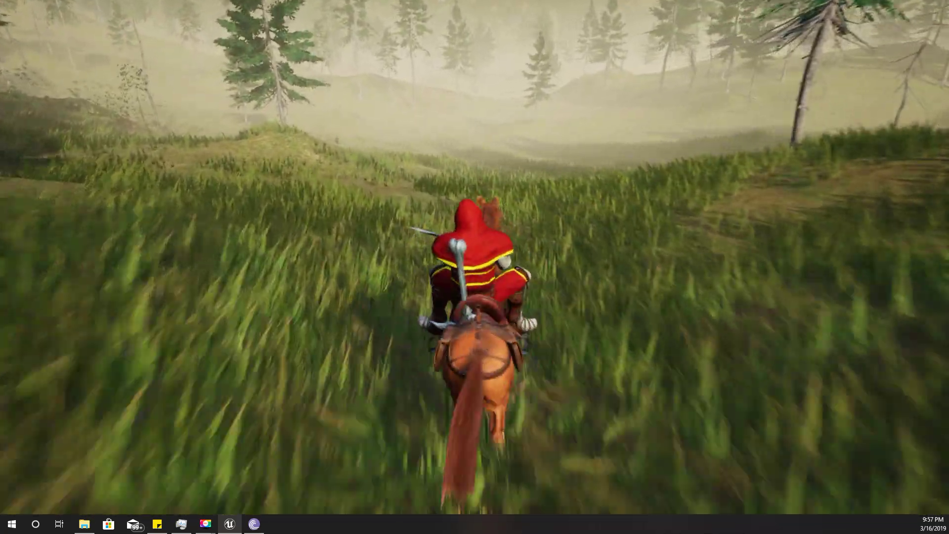
{"action": "key", "text": "a"}
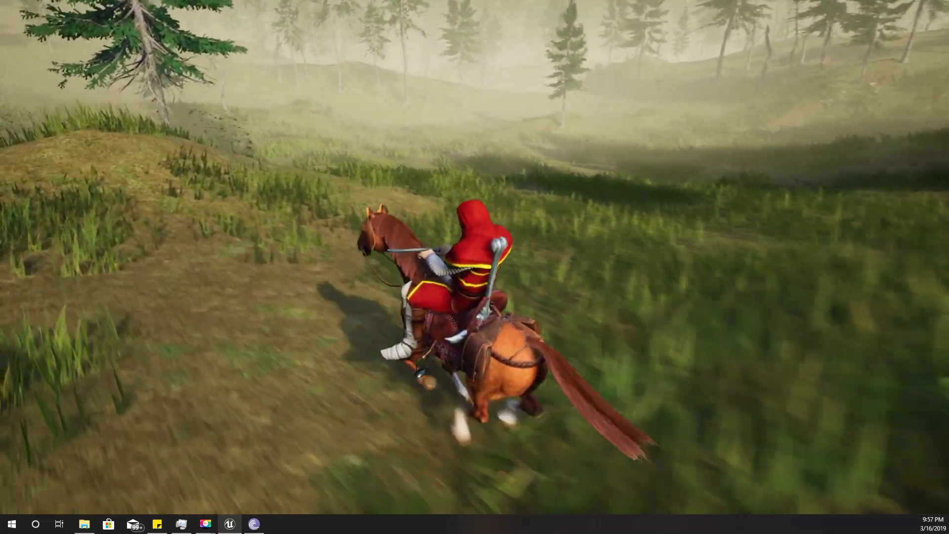
{"action": "key", "text": "d"}
{"action": "key", "text": "a"}
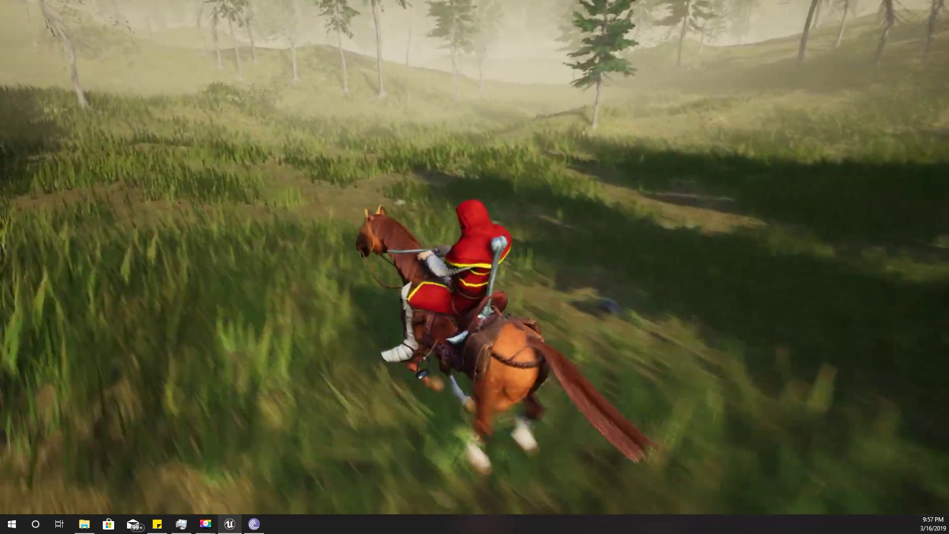
{"action": "key", "text": "d"}
{"action": "key", "text": "a"}
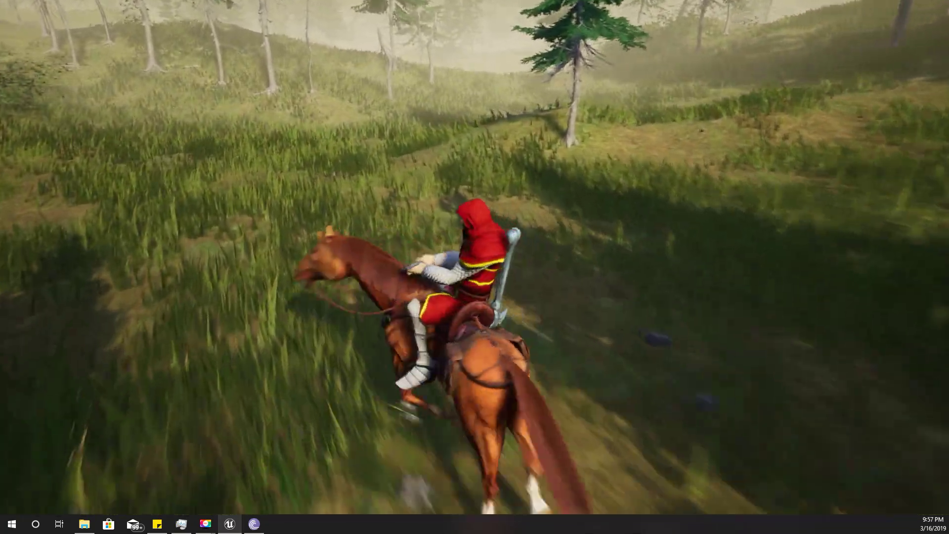
{"action": "key", "text": "d"}
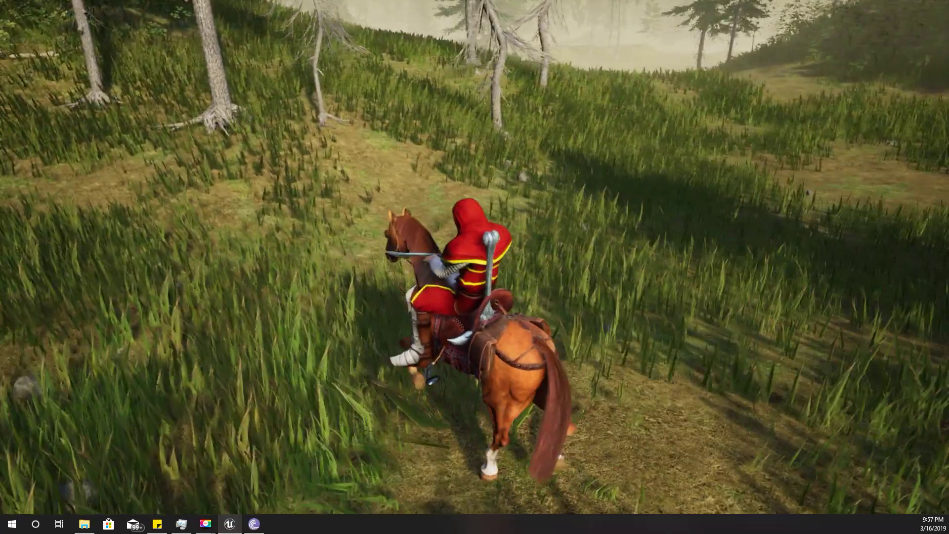
{"action": "key", "text": "Escape"}
Leave the full-screen level view, open the Ch_Horse blueprint from the placed horse and show its component viewport
{"action": "right_click_drag", "start_coordinate": [543, 181], "coordinate": [497, 165]}
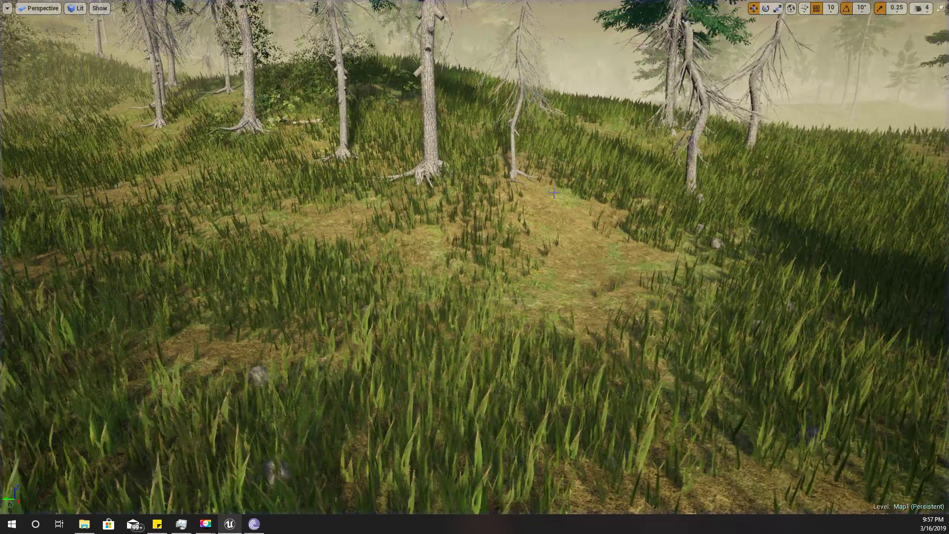
{"action": "key", "text": "F11"}
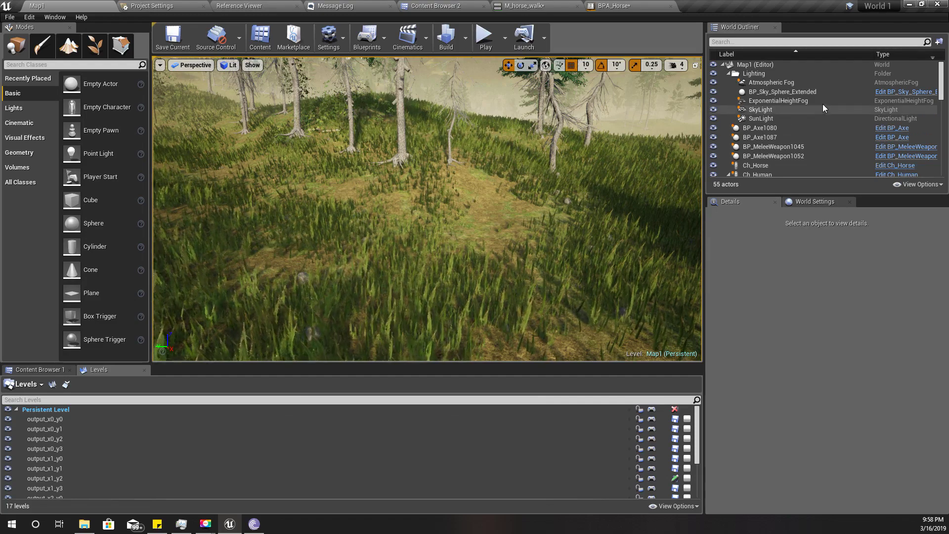
{"action": "right_click_drag", "start_coordinate": [543, 198], "coordinate": [673, 170]}
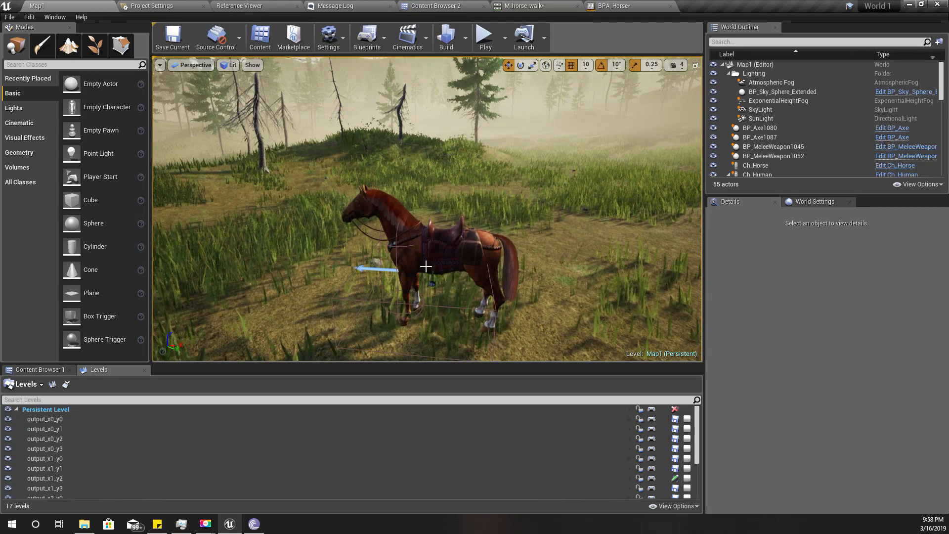
{"action": "left_click", "coordinate": [391, 249]}
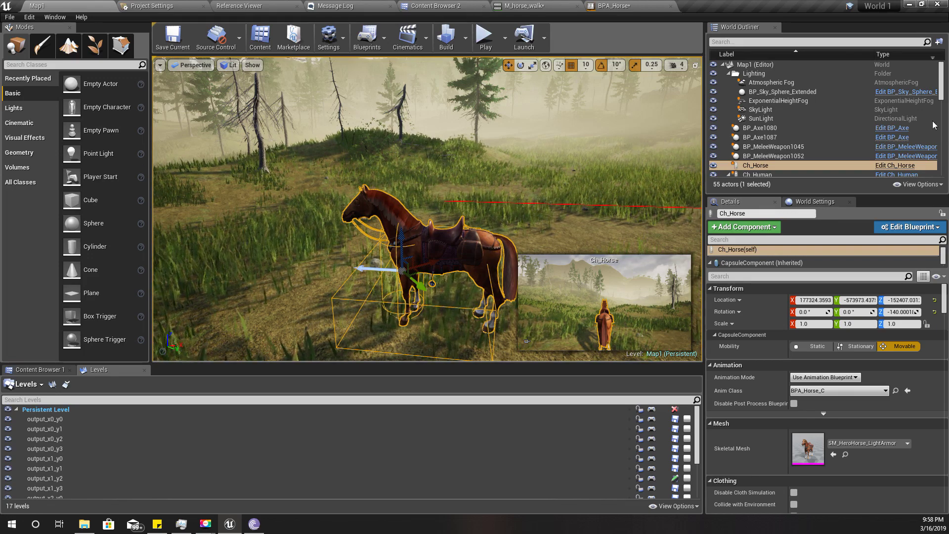
{"action": "left_click", "coordinate": [896, 166]}
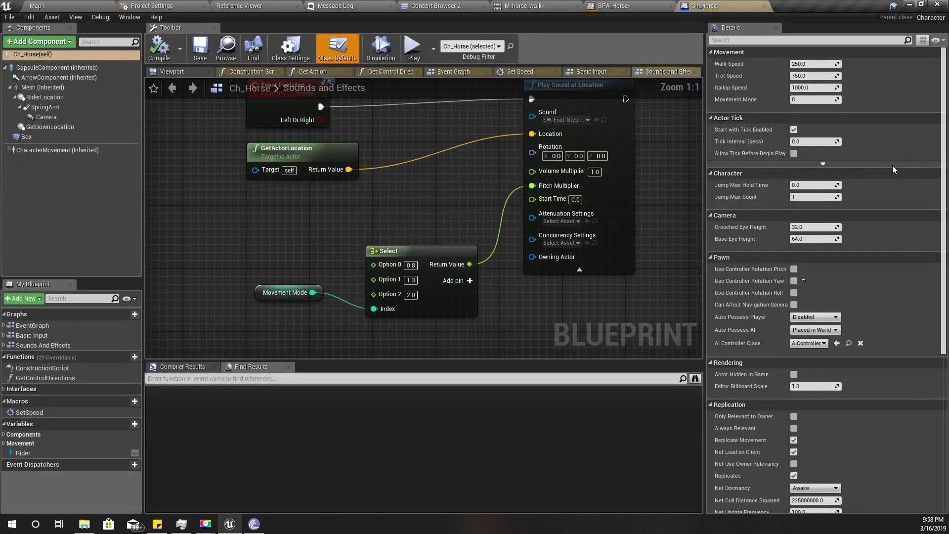
{"action": "left_click", "coordinate": [170, 72]}
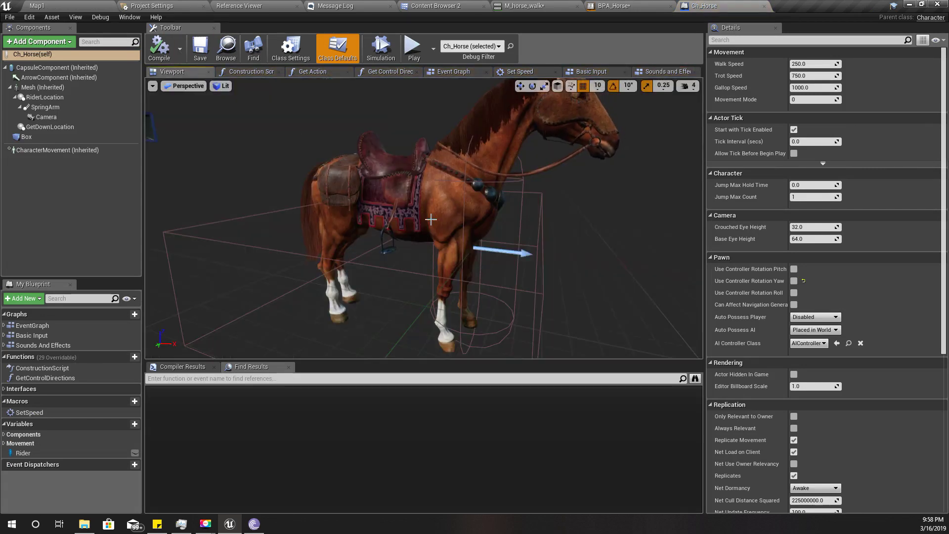
Select the horse's Mesh component and move it forward to X location -120
{"action": "scroll", "coordinate": [400, 236], "scroll_direction": "down", "scroll_amount": 5}
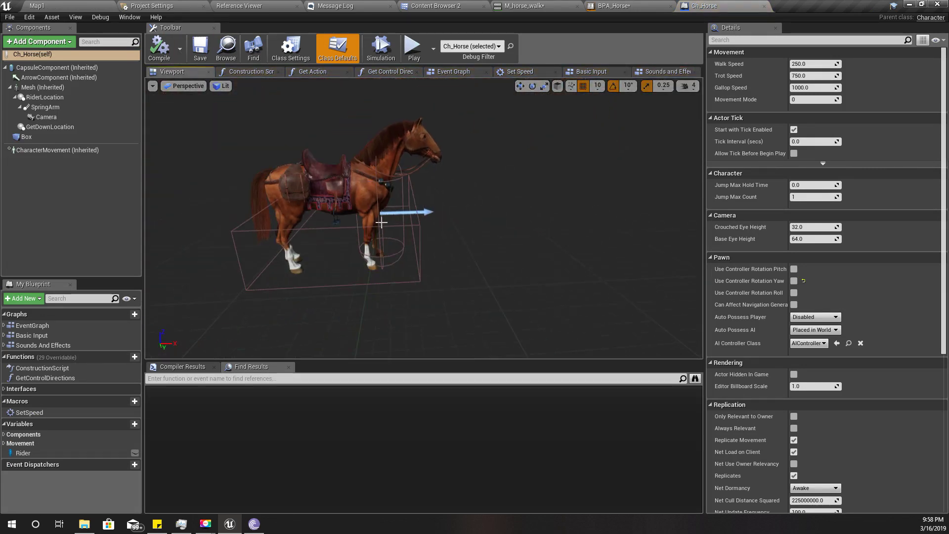
{"action": "left_click", "coordinate": [380, 218]}
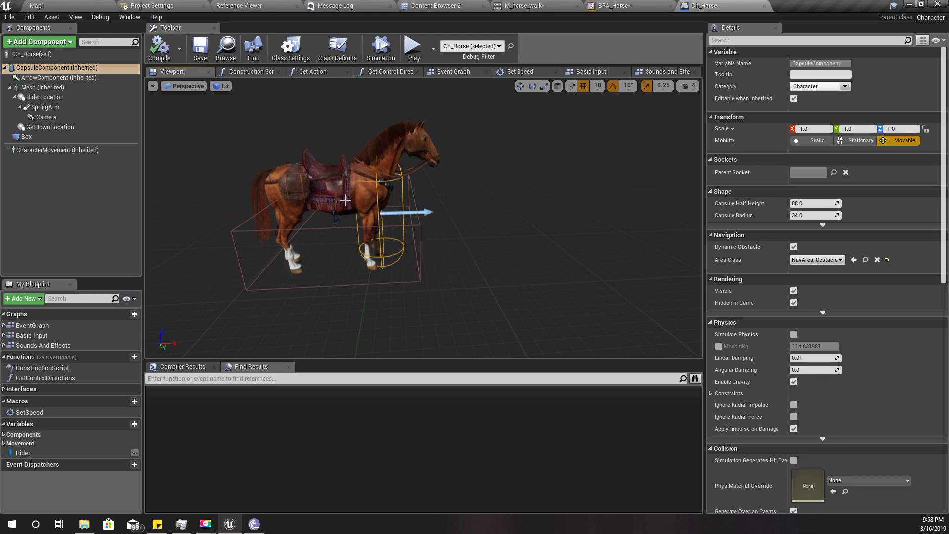
{"action": "left_click", "coordinate": [420, 160]}
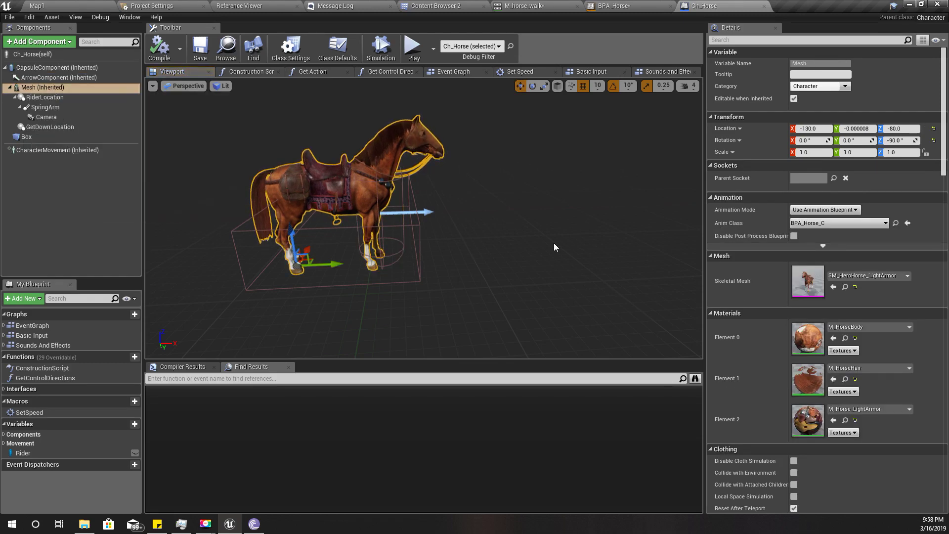
{"action": "mouse_move", "coordinate": [396, 222]}
{"action": "right_mouse_down"}
{"action": "mouse_move", "coordinate": [417, 223]}
{"action": "mouse_move", "coordinate": [378, 223]}
{"action": "right_mouse_up"}
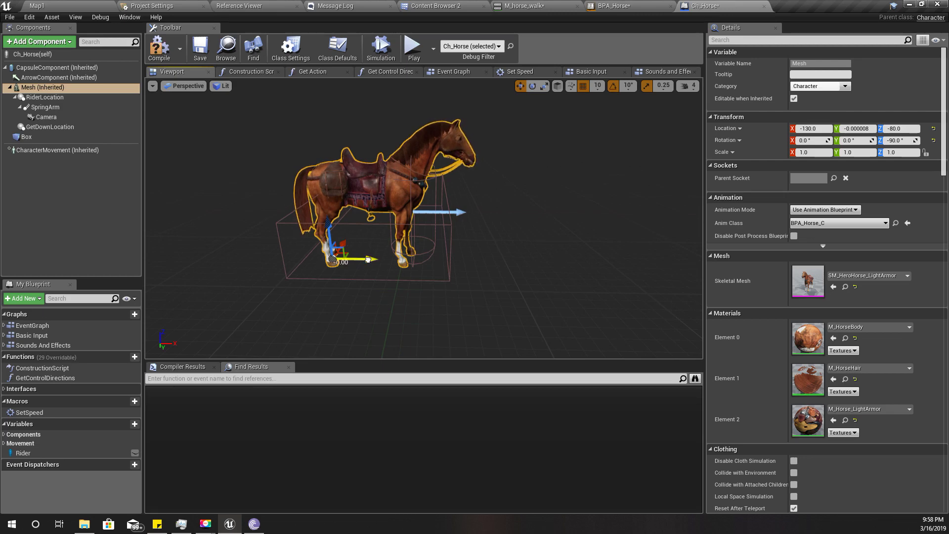
{"action": "left_click_drag", "start_coordinate": [367, 260], "coordinate": [376, 260]}
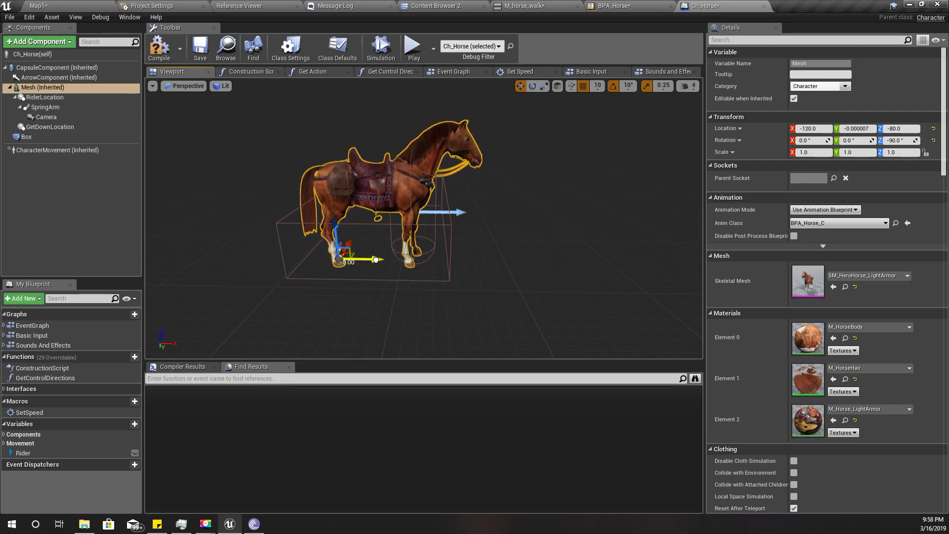
Attach the Box component to the Mesh component as its child
{"action": "left_click", "coordinate": [14, 88]}
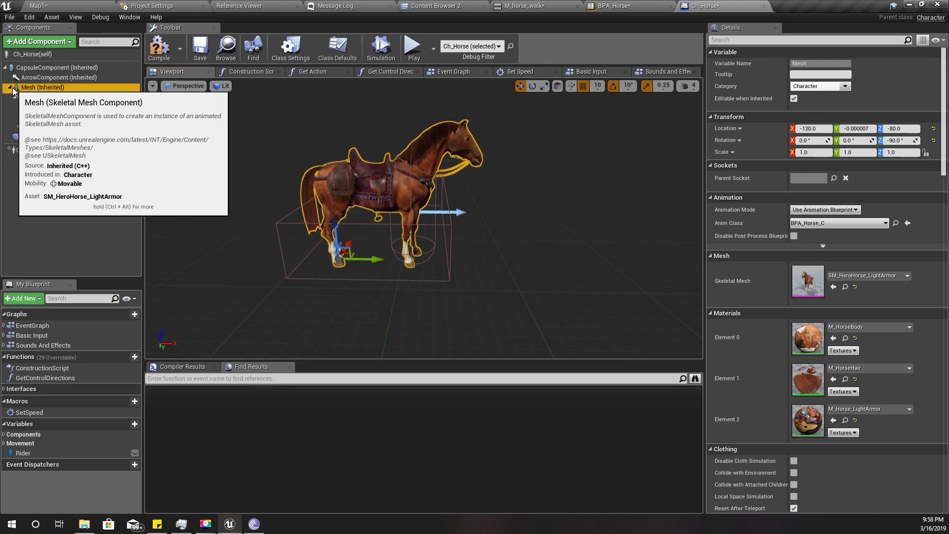
{"action": "left_click", "coordinate": [10, 88]}
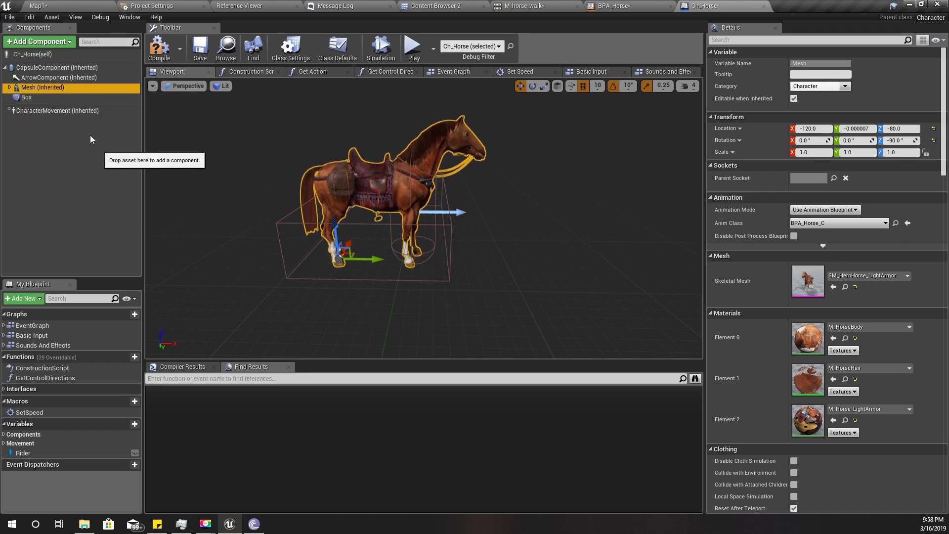
{"action": "left_click", "coordinate": [26, 98]}
{"action": "left_click_drag", "start_coordinate": [25, 98], "coordinate": [29, 89]}
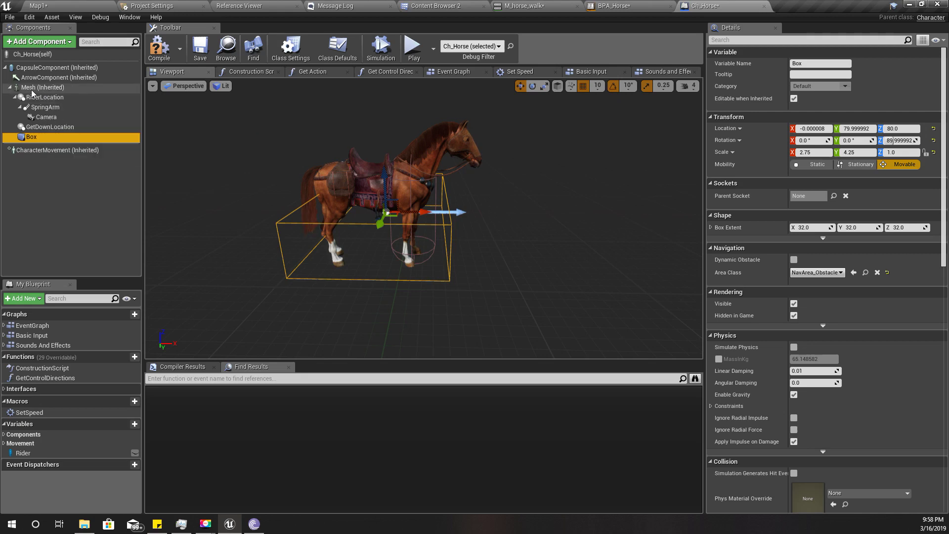
Move the Mesh component with its attached Box forward to X location -10, placing the capsule at the hindquarters
{"action": "left_click", "coordinate": [40, 88]}
{"action": "left_click_drag", "start_coordinate": [373, 259], "coordinate": [446, 259]}
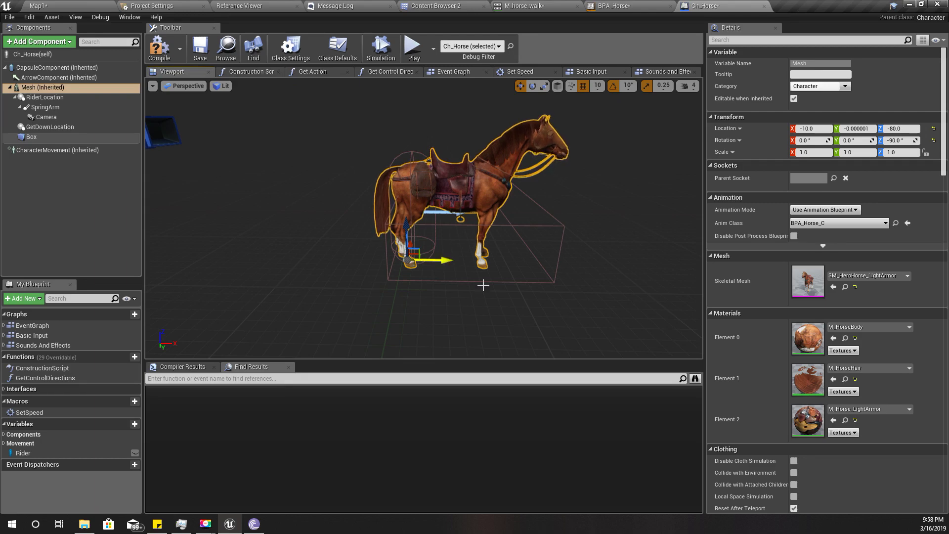
{"action": "mouse_move", "coordinate": [530, 345]}
{"action": "right_mouse_down"}
{"action": "mouse_move", "coordinate": [500, 346]}
{"action": "mouse_move", "coordinate": [529, 345]}
{"action": "right_mouse_up"}
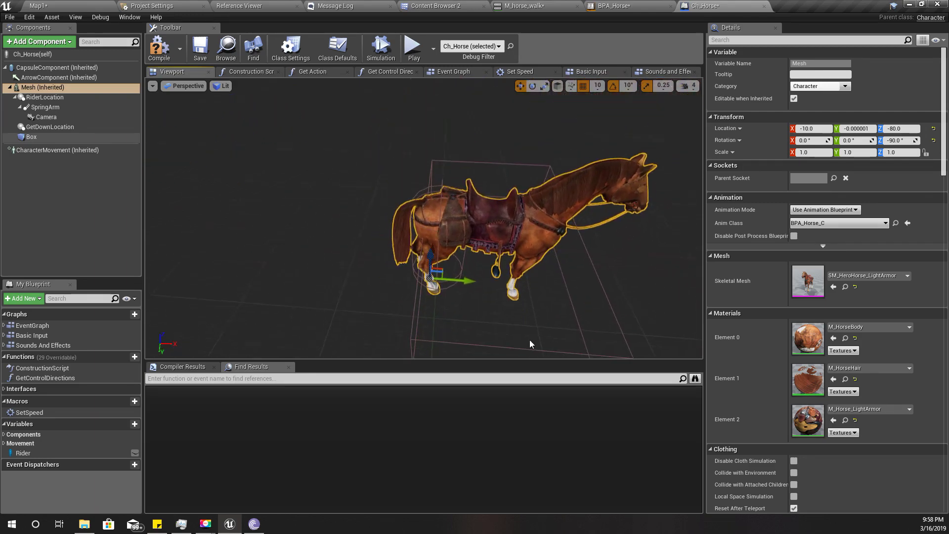
Play Map1 full screen, mount the horse and ride it to examine turning with the shifted mesh, ending the play session
{"action": "left_click", "coordinate": [40, 5]}
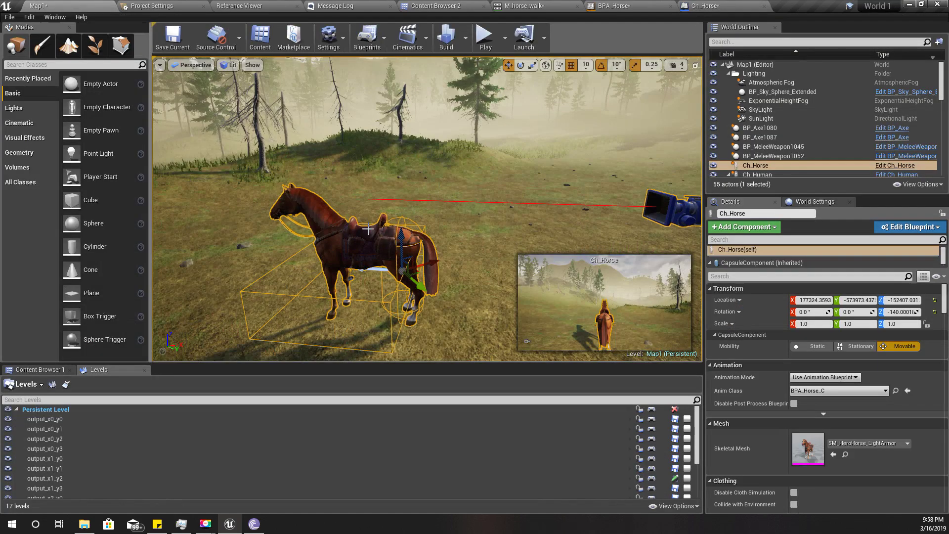
{"action": "mouse_move", "coordinate": [368, 229]}
{"action": "right_mouse_down"}
{"action": "mouse_move", "coordinate": [342, 223]}
{"action": "mouse_move", "coordinate": [368, 231]}
{"action": "right_mouse_up"}
{"action": "key", "text": "F11"}
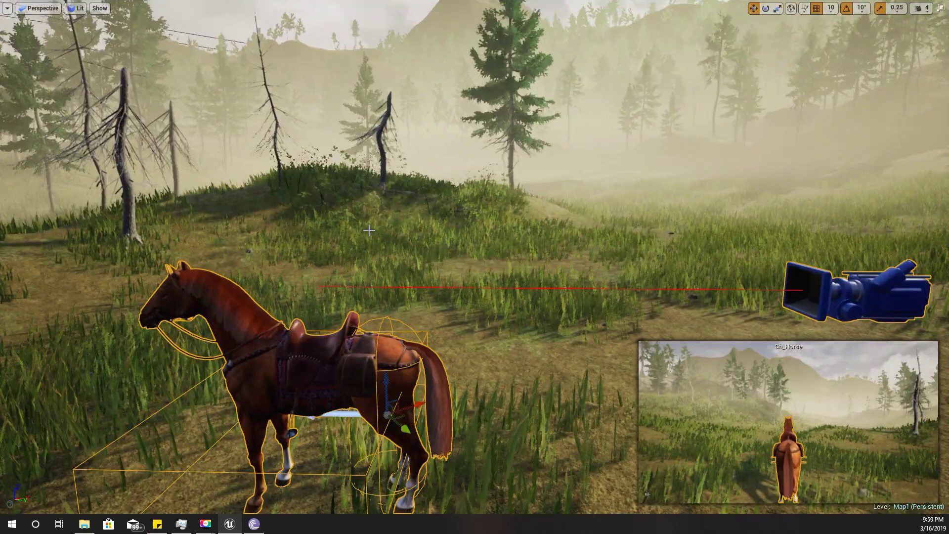
{"action": "key", "text": "alt+p"}
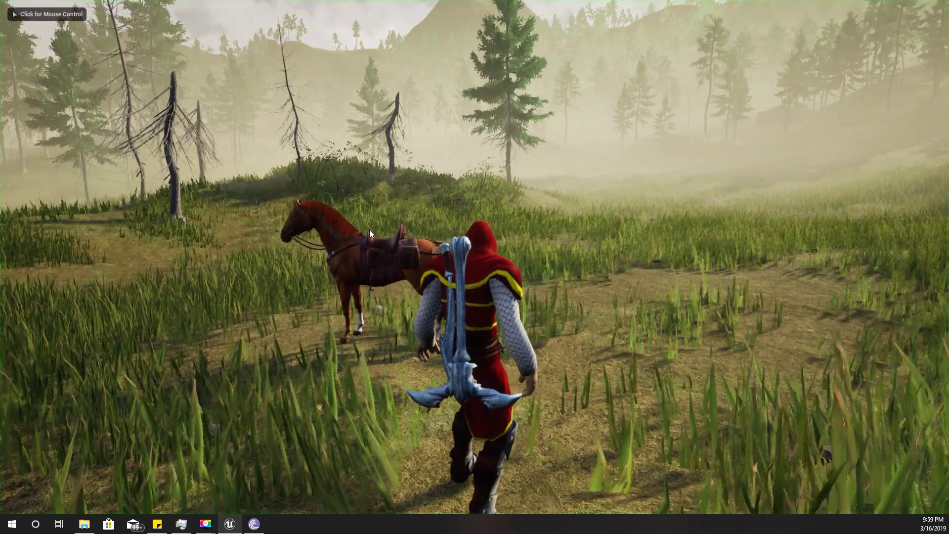
{"action": "left_click", "coordinate": [370, 229]}
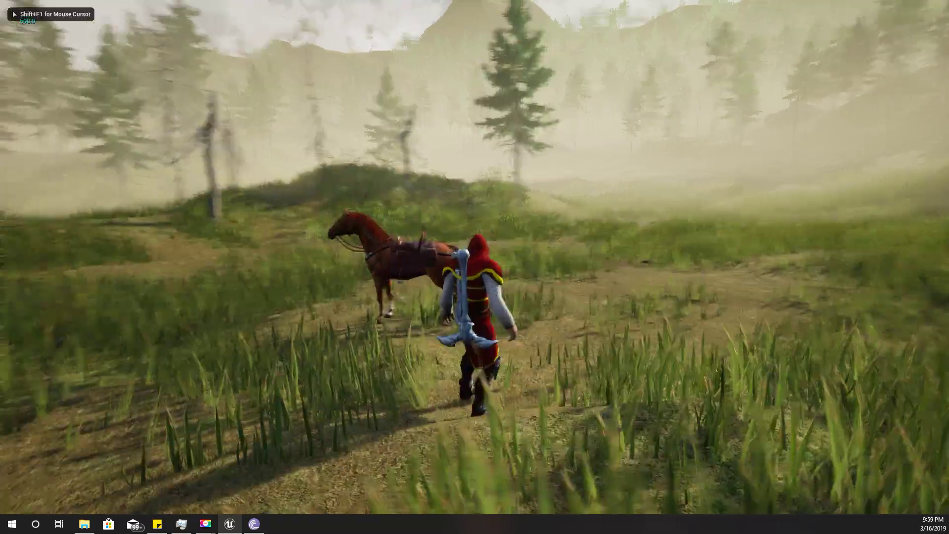
{"action": "key", "text": "e"}
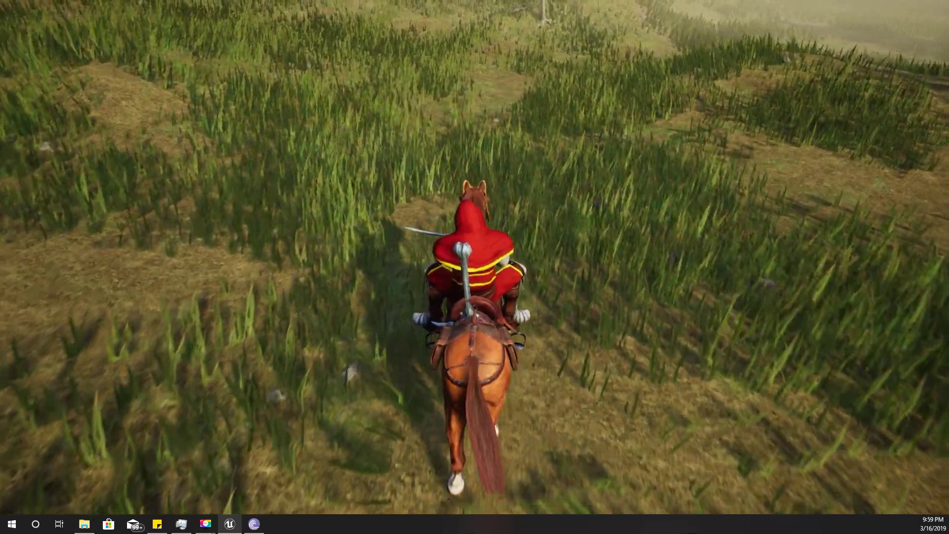
{"action": "key", "text": "w"}
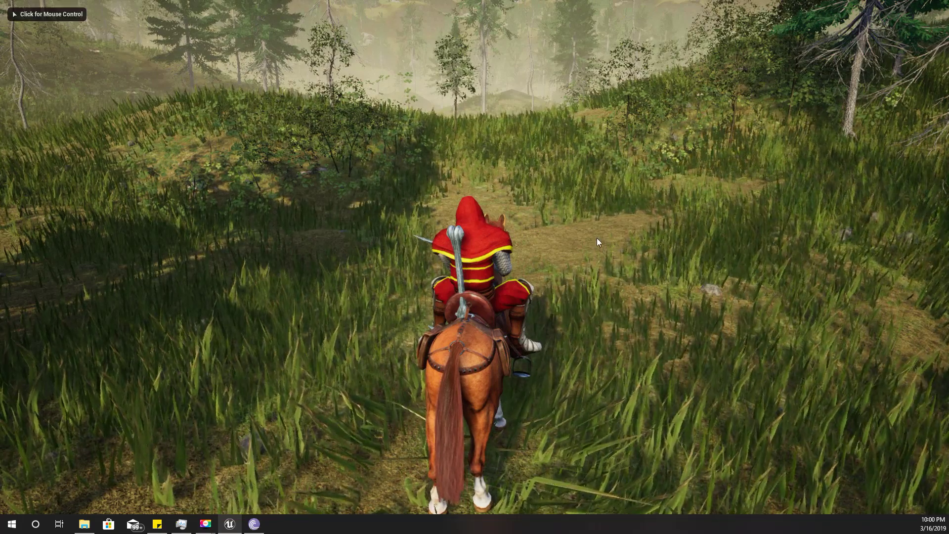
{"action": "key", "text": "Escape"}
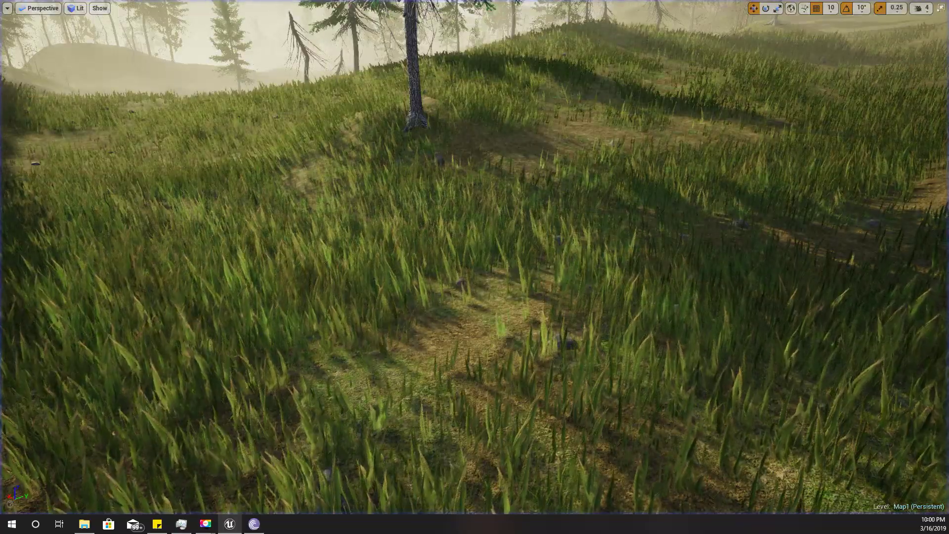